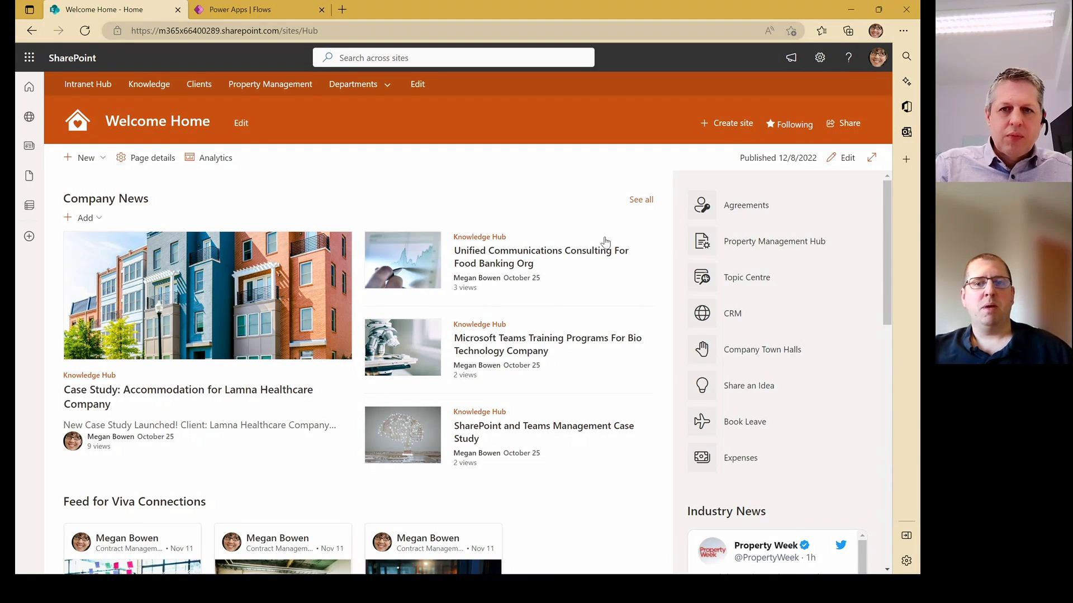
Open the Rental Agreements library from the Property Management Hub and examine the extracted metadata columns of its documents
click(737, 247)
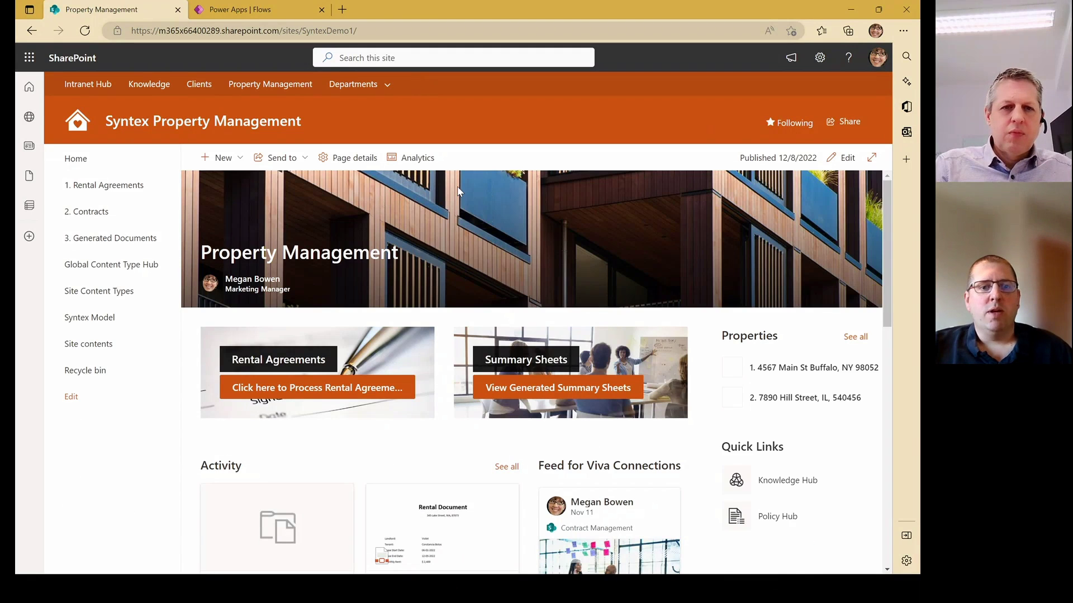
click(280, 389)
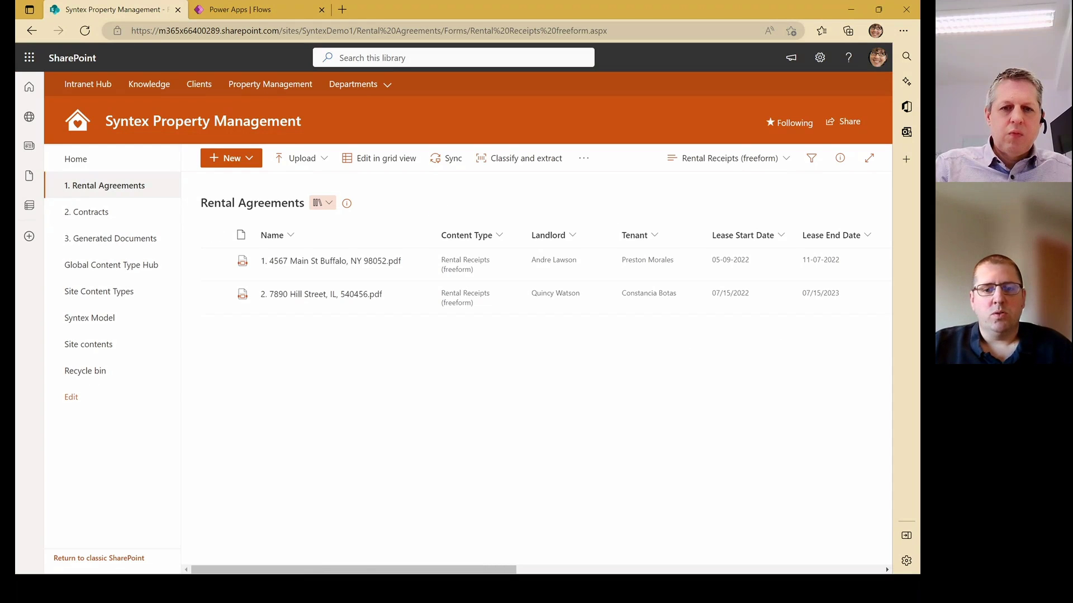
drag(505, 574, 788, 571)
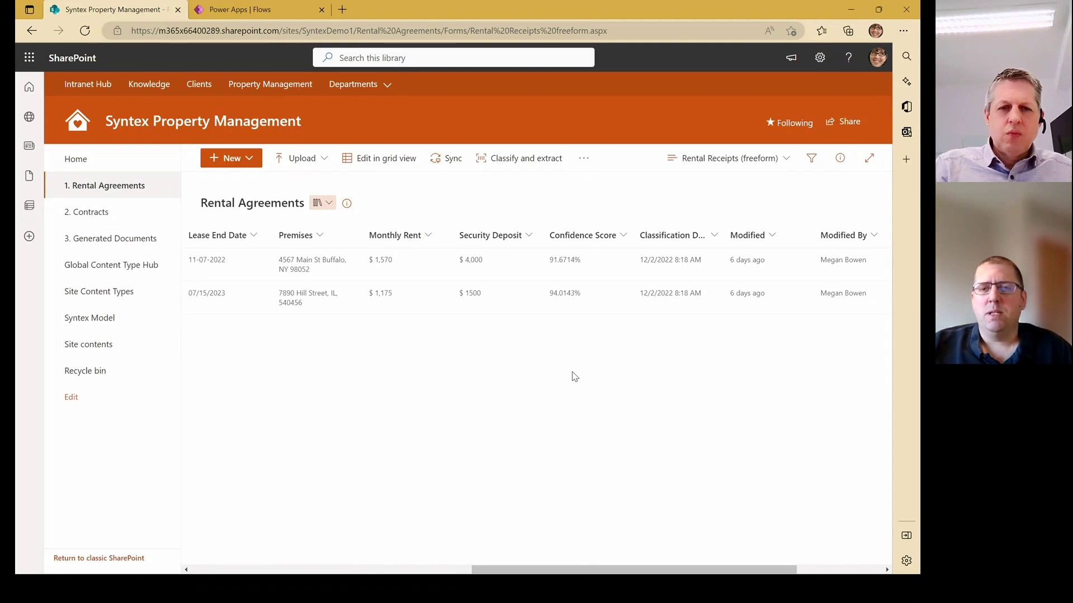
drag(579, 570, 263, 562)
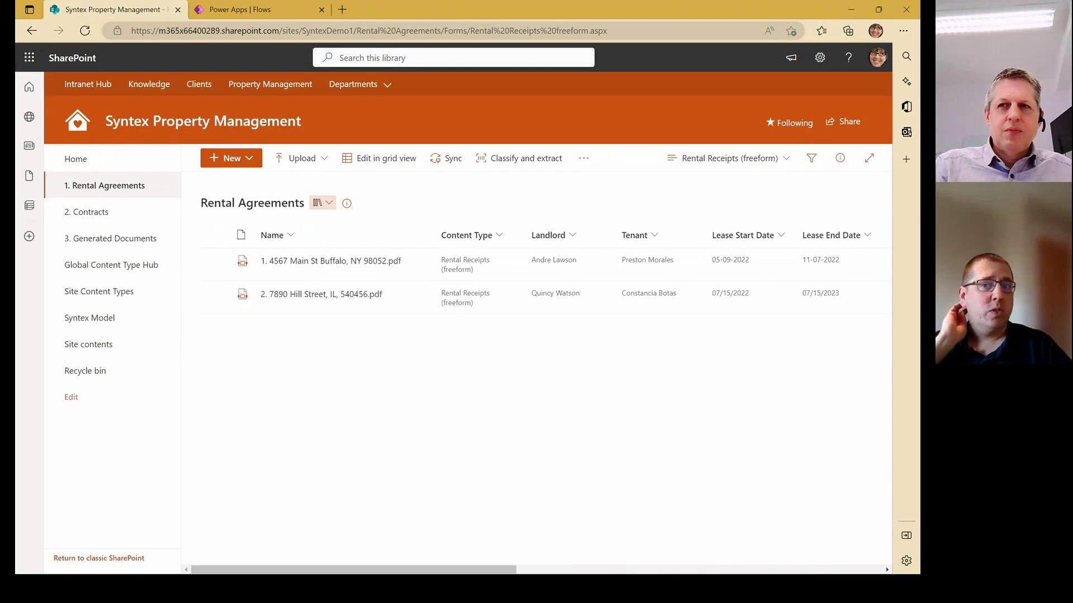
Upload the three rental agreement PDFs numbered 3, 4 and 5 from the computer to the Rental Agreements library
key(alt+Tab)
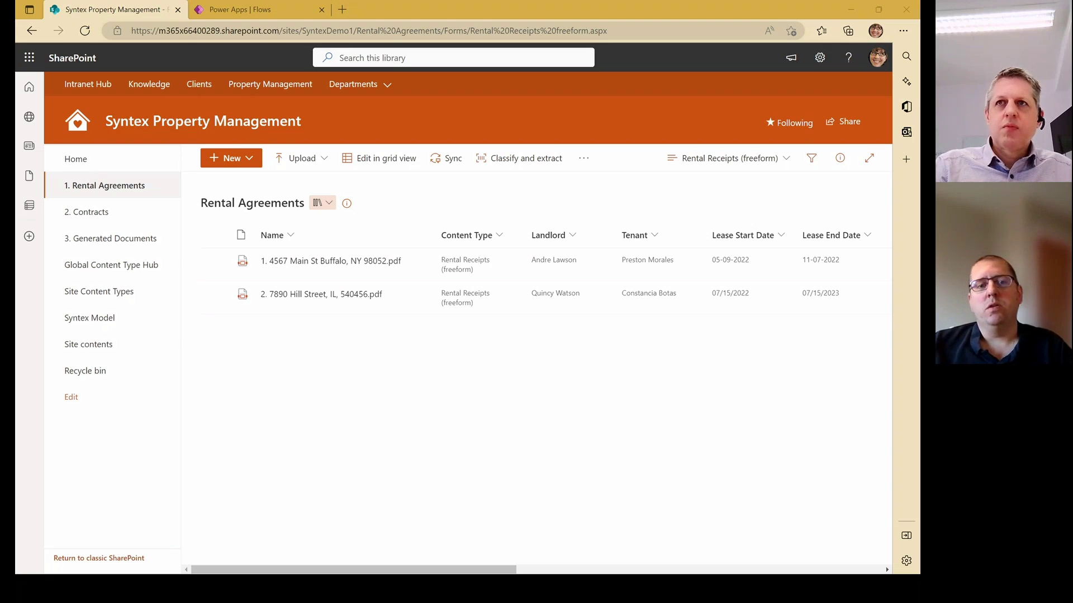
drag(762, 402, 606, 388)
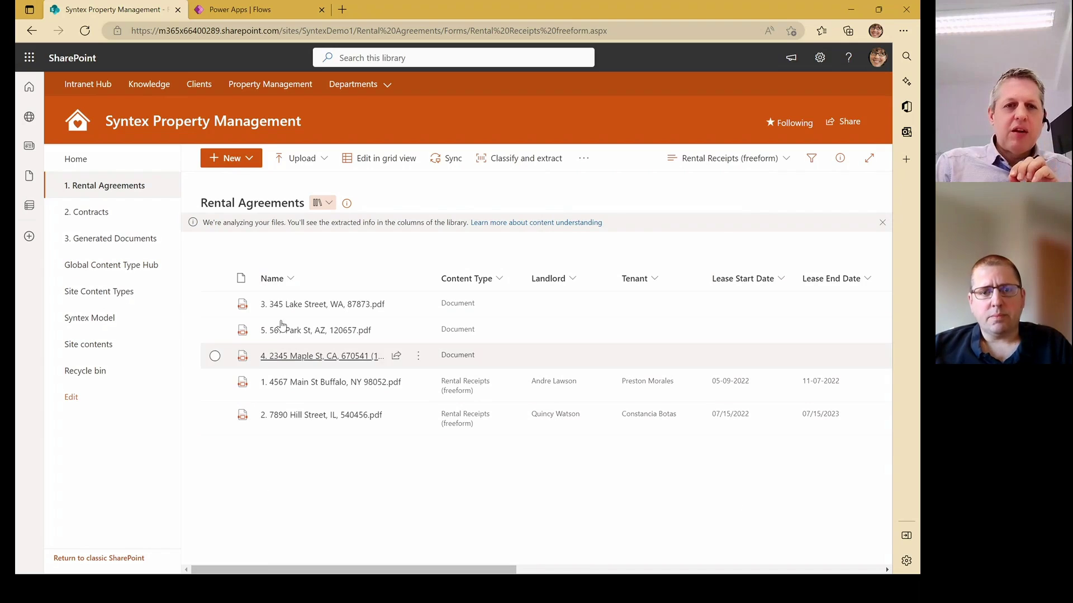
Upload the Blackboard, Bluerock, GreenBoard and IndigoNet supplier folders from the local Suppliers folder to the Contracts library
click(82, 216)
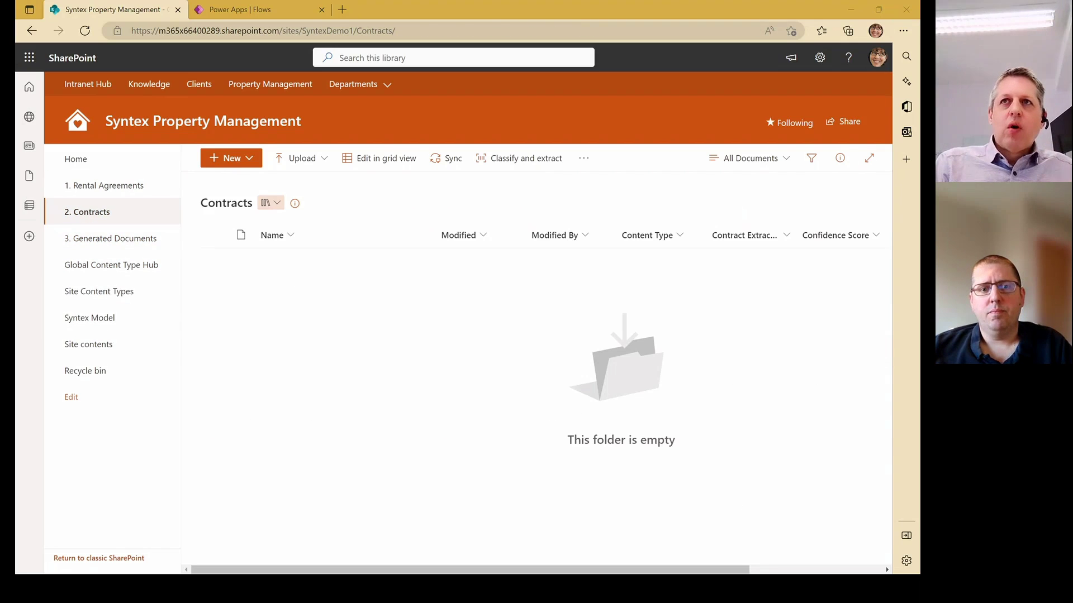
drag(919, 417, 507, 155)
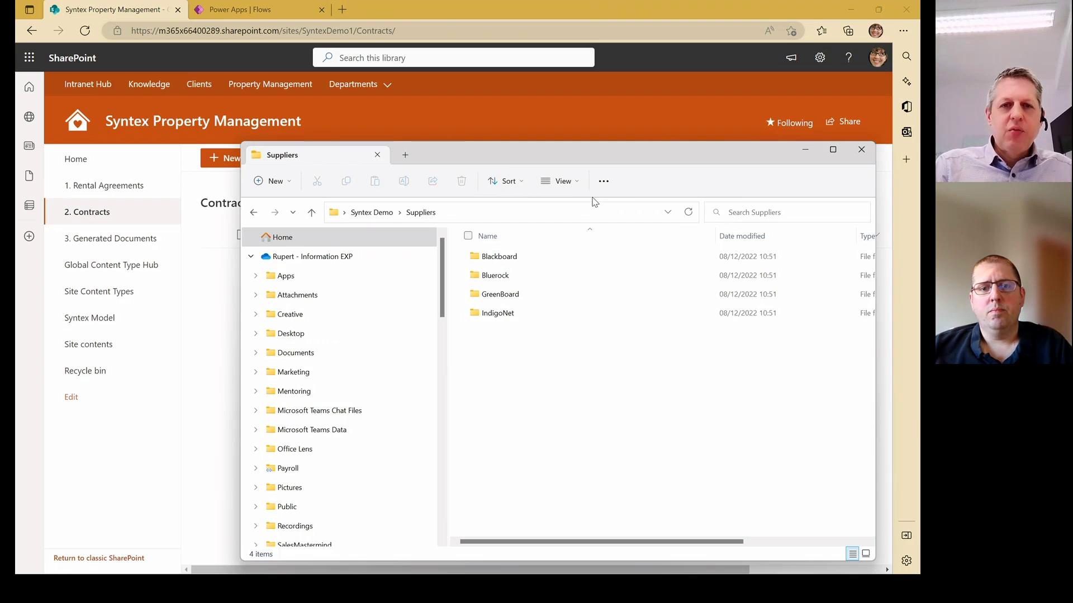
double_click(499, 259)
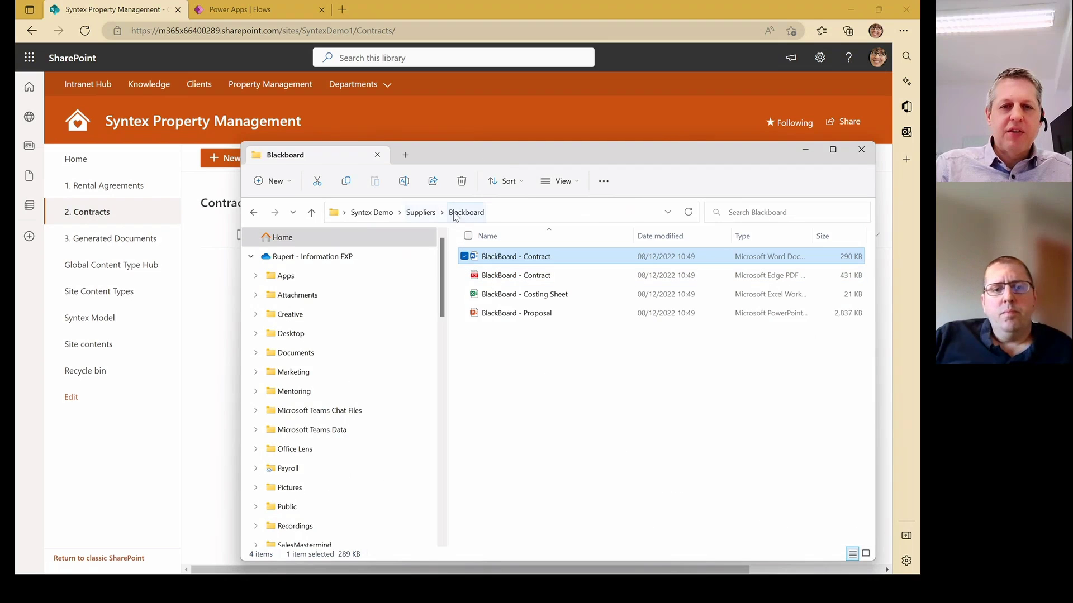
click(429, 215)
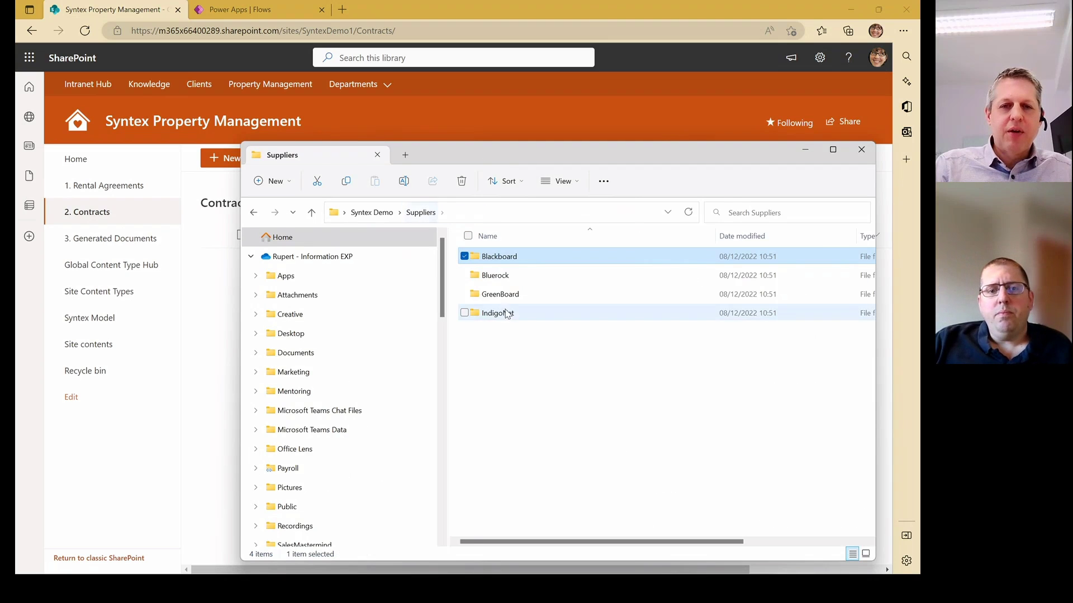
shift+click(505, 311)
drag(480, 159, 619, 127)
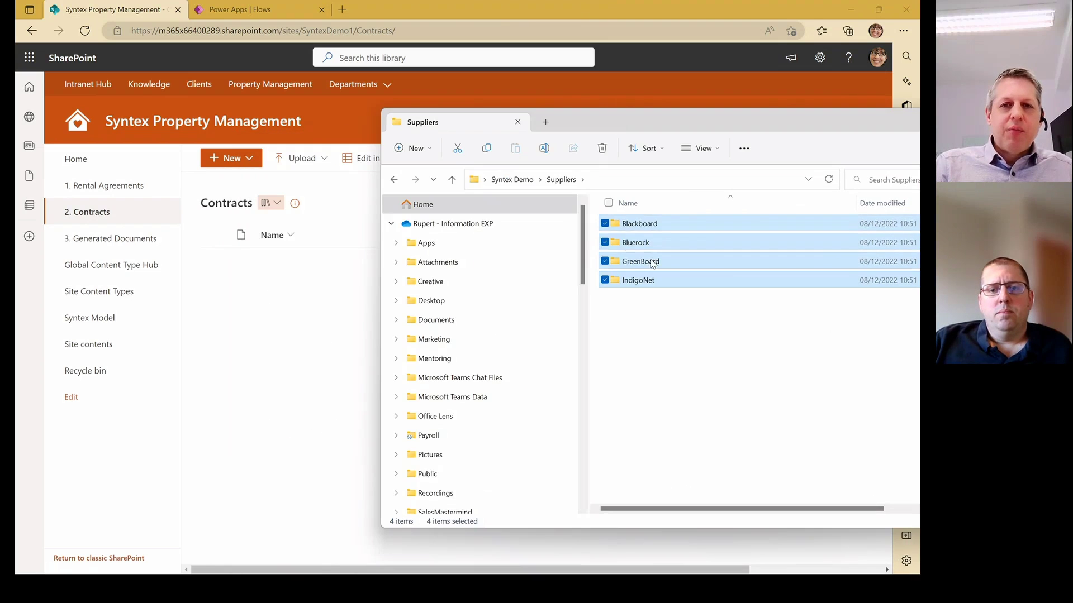
drag(693, 261, 302, 312)
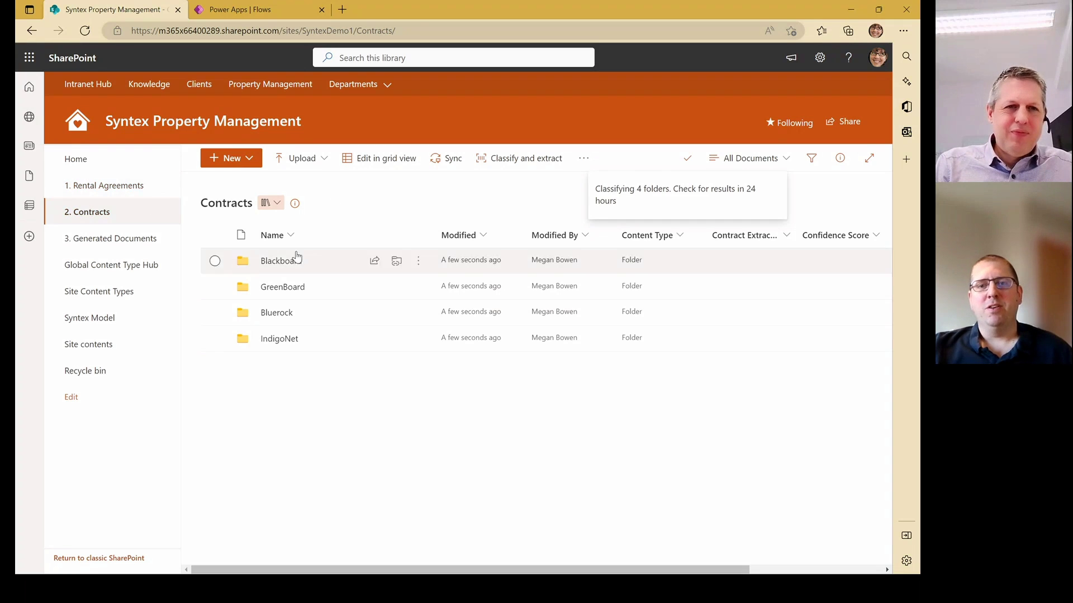
Return to the Rental Agreements library, then open the Rental Receipts (freeform) Syntex model and review where it is applied
click(132, 186)
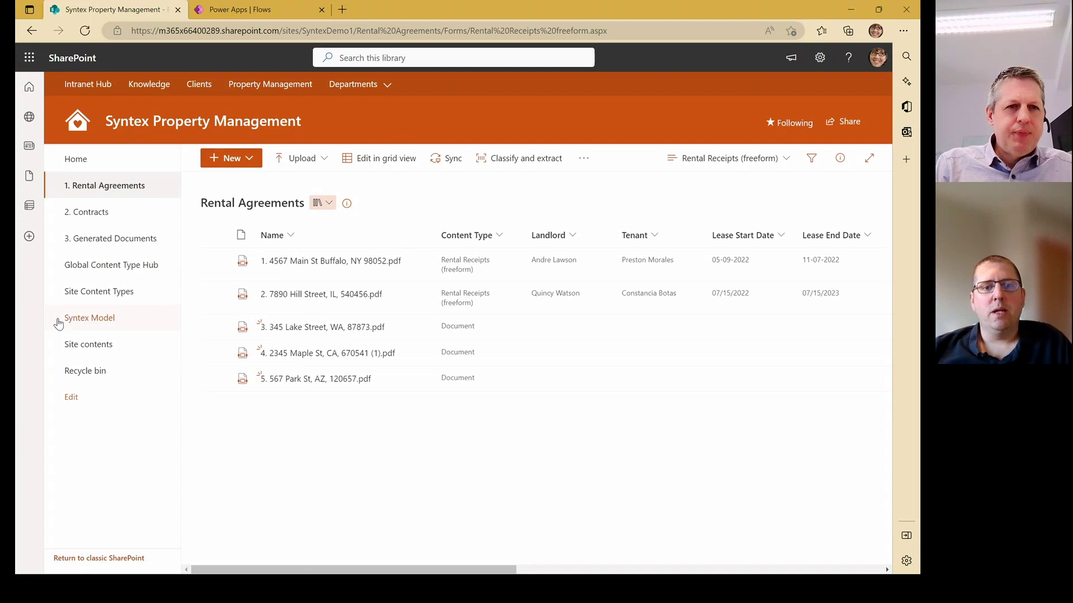
click(93, 323)
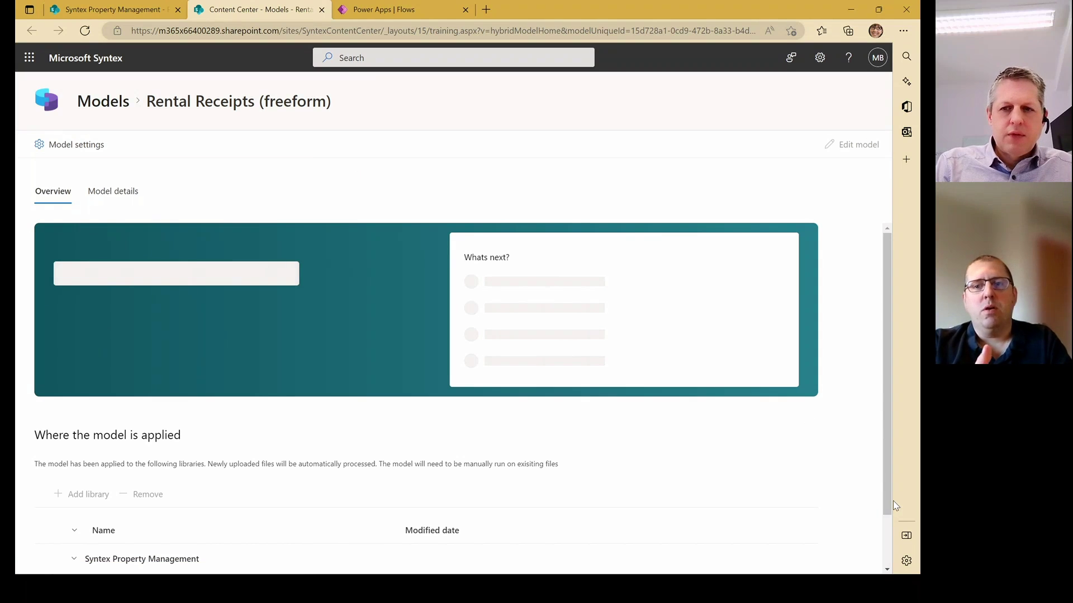
scroll(893, 506, down, 2)
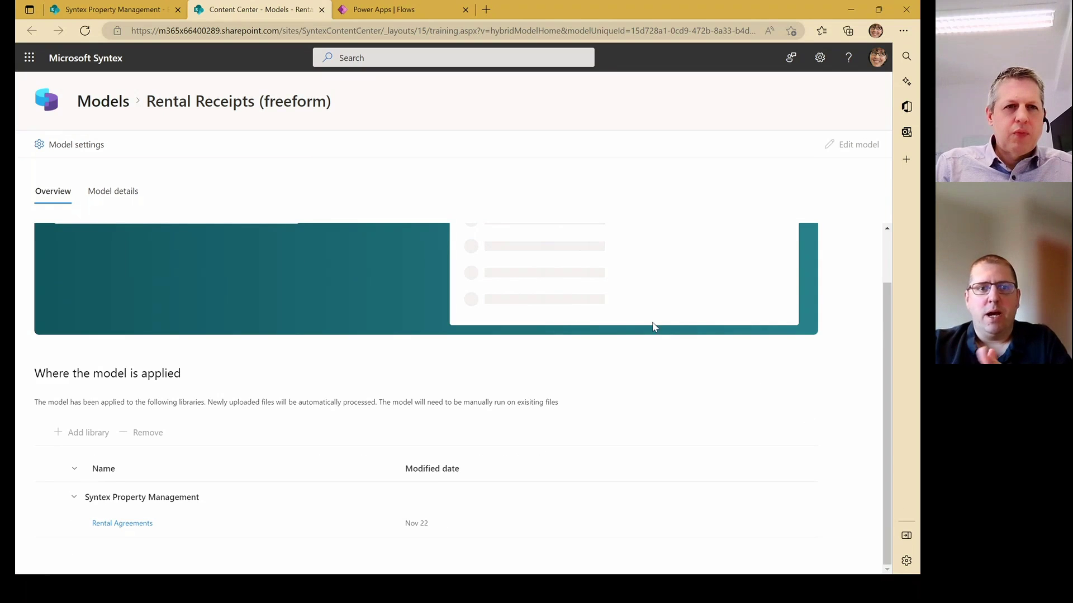
scroll(472, 233, up, 2)
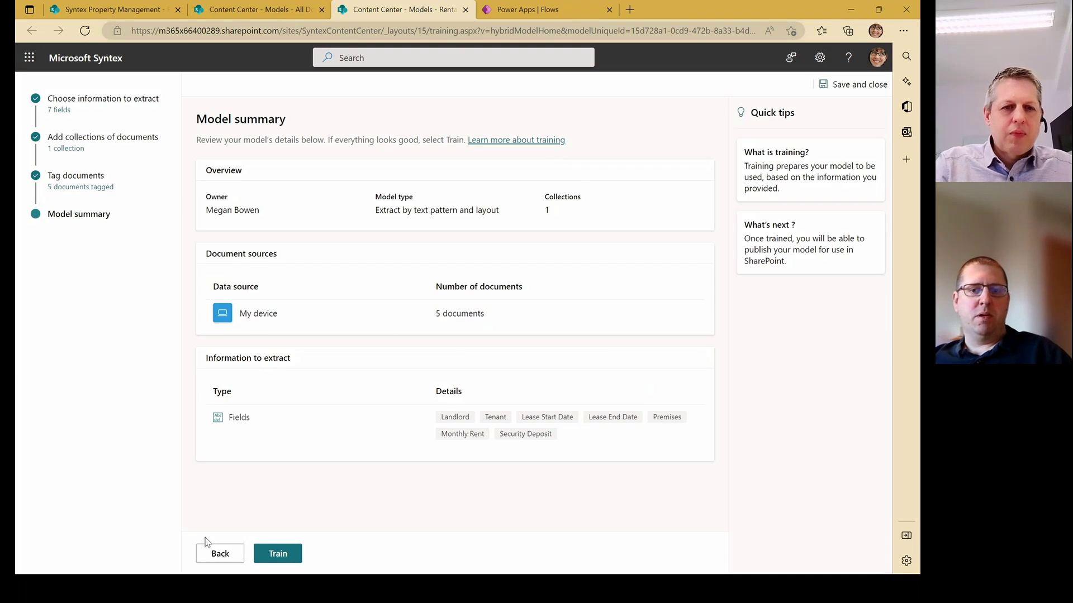
Go back from the model summary to the information to extract and review the types of information that can be added
click(212, 553)
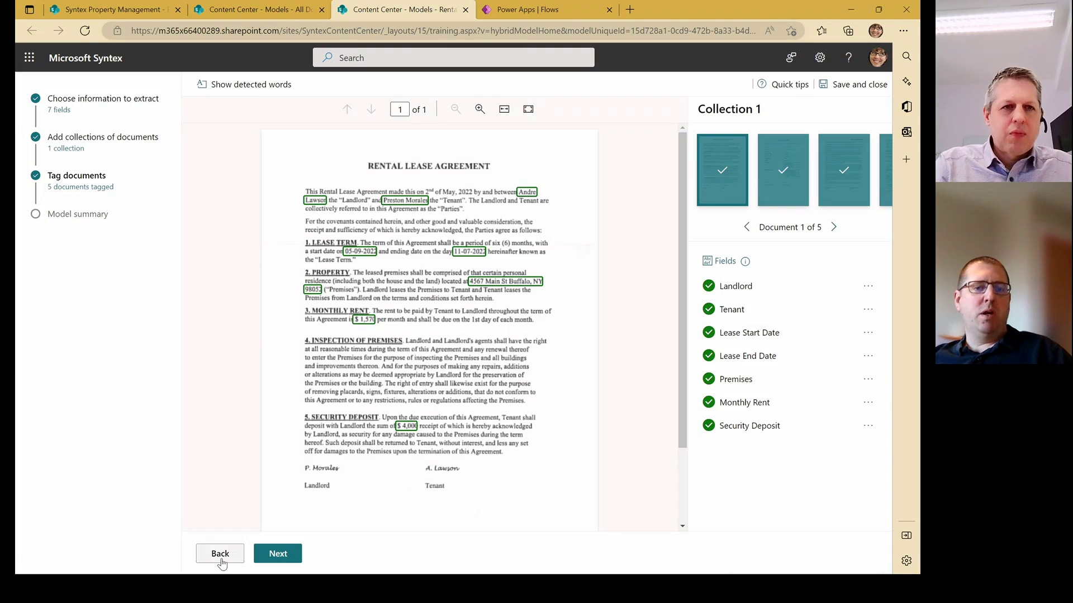
click(220, 554)
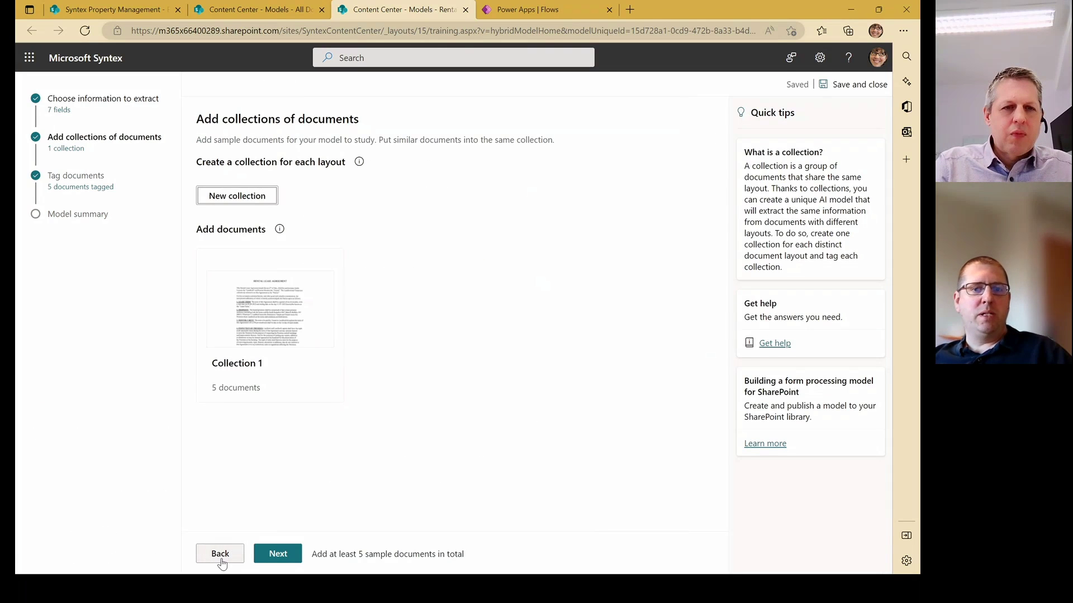
click(220, 556)
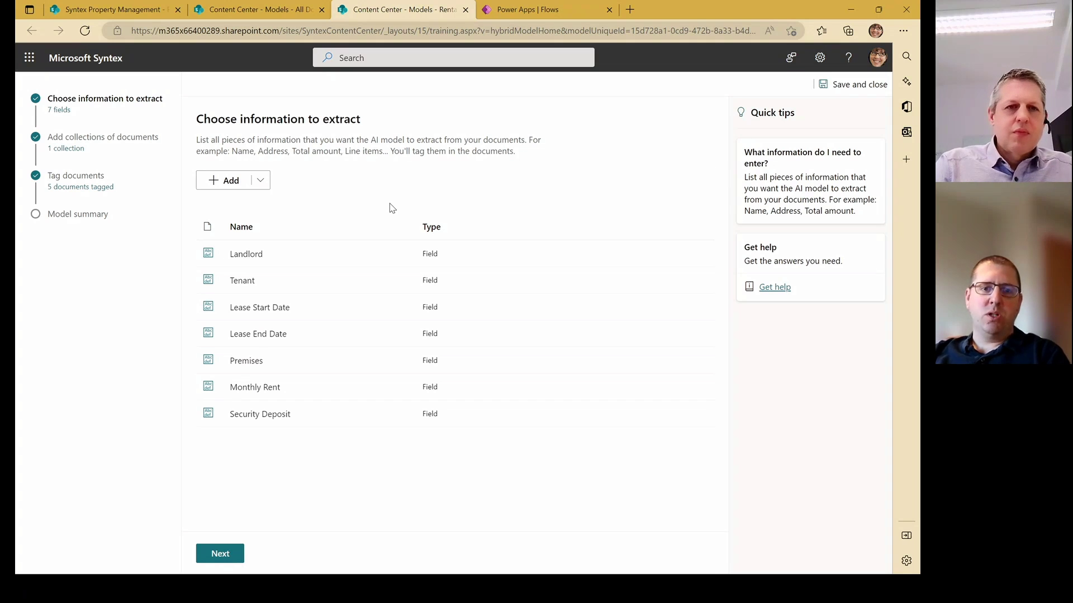
click(260, 181)
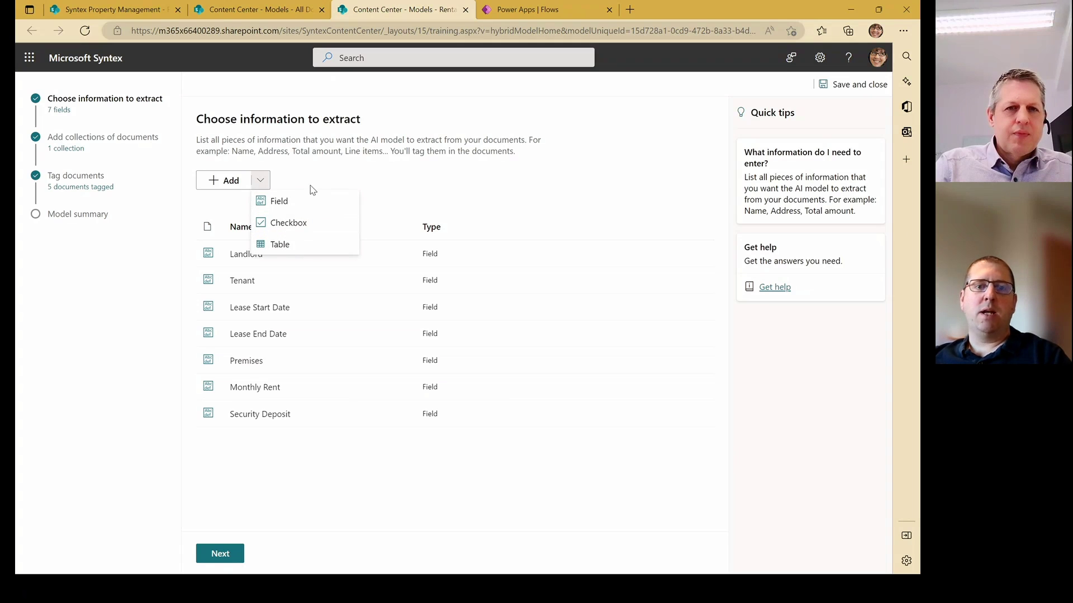
click(333, 185)
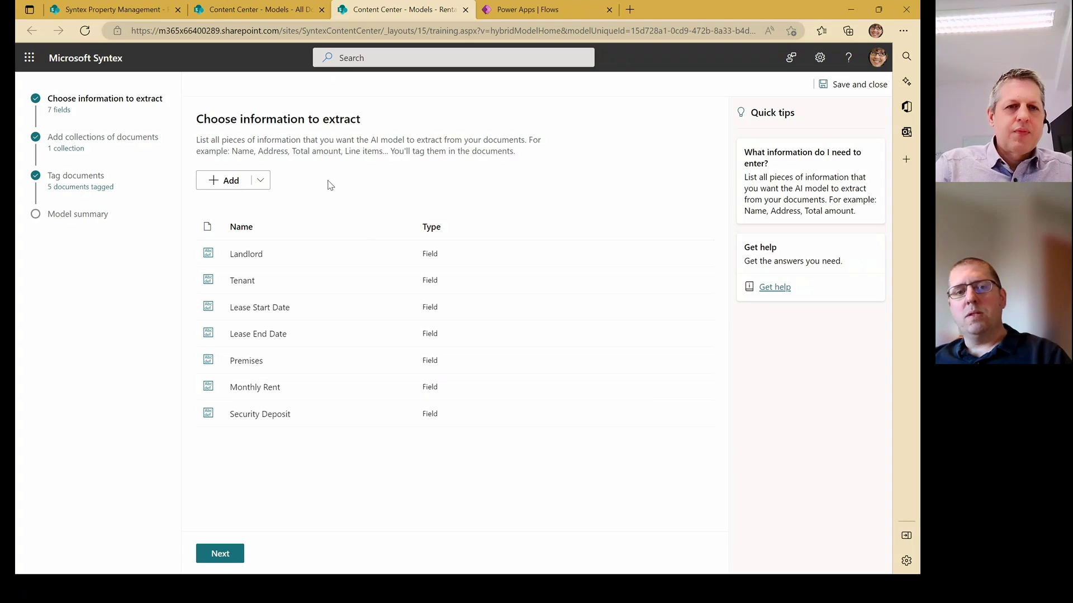
Advance to the document collections stage and review the sample documents in Collection 1
click(219, 560)
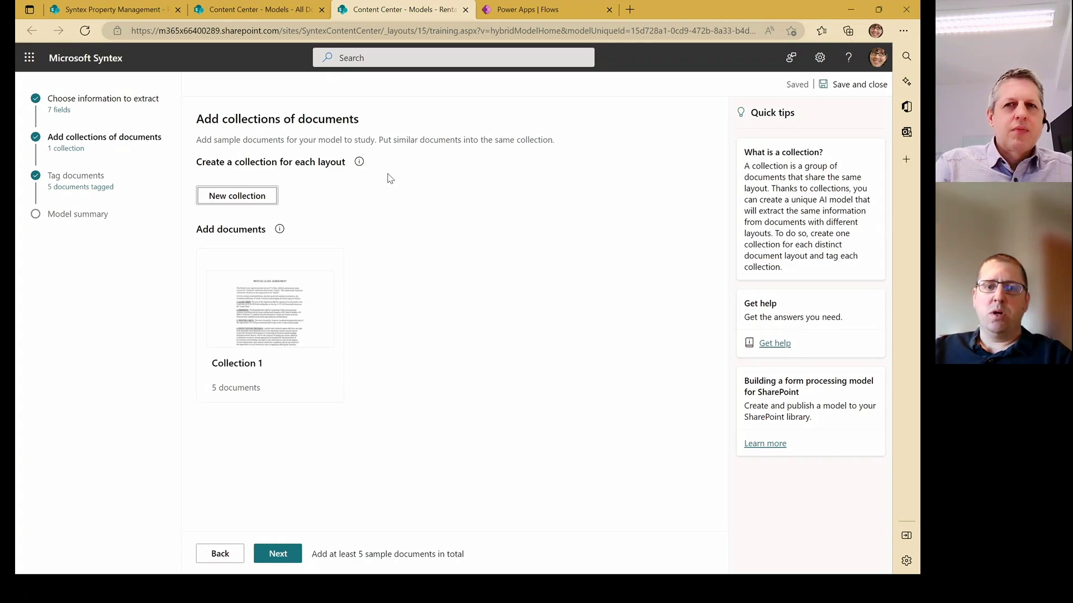
click(278, 319)
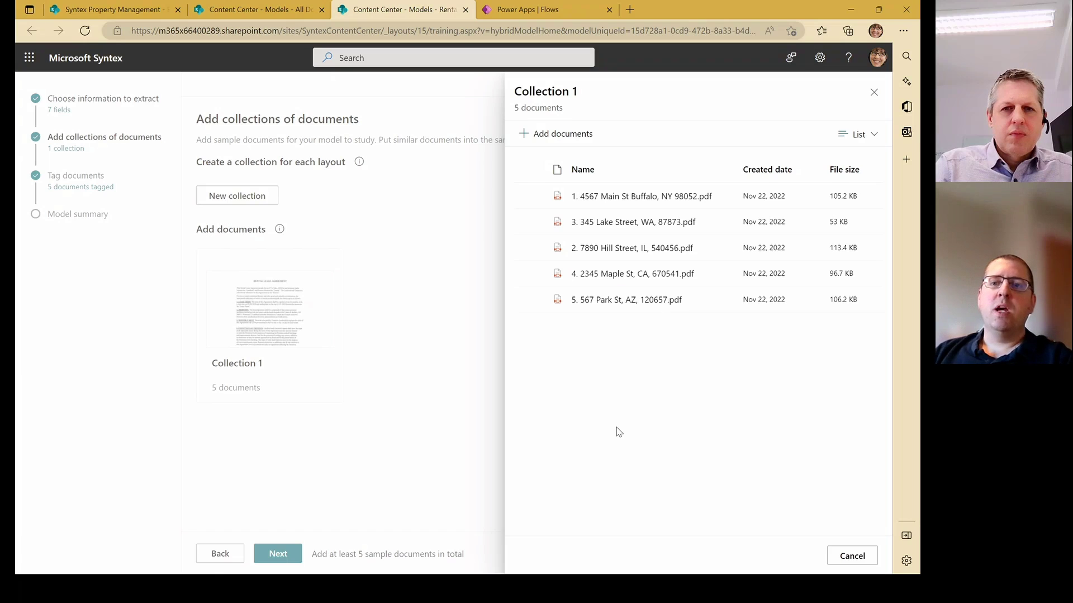
click(852, 555)
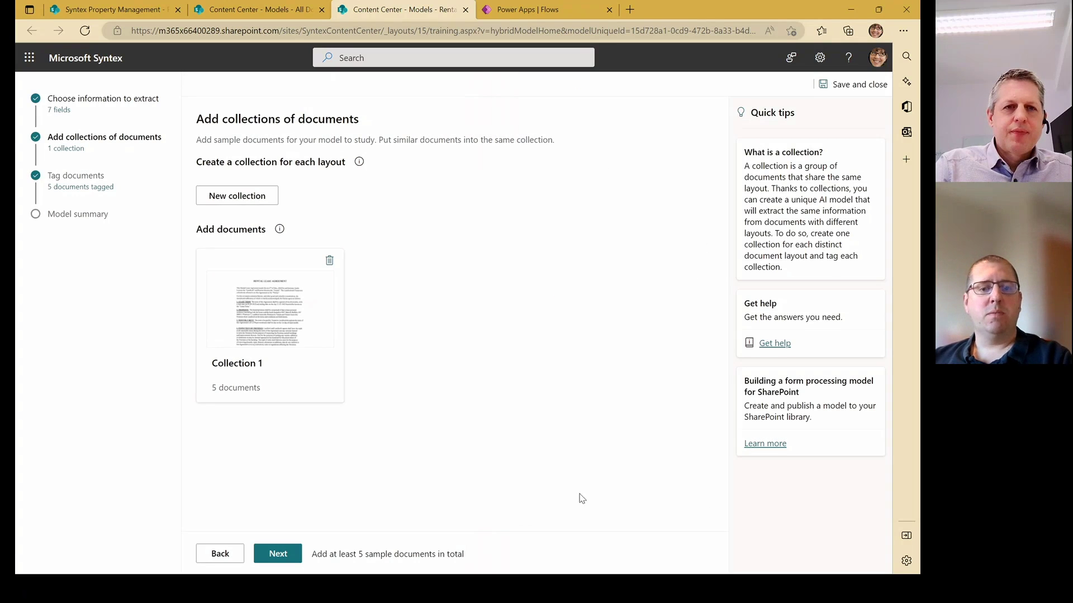
Advance to the document tagging stage and examine the tagged fields in the first rental lease agreement at a larger size
click(286, 555)
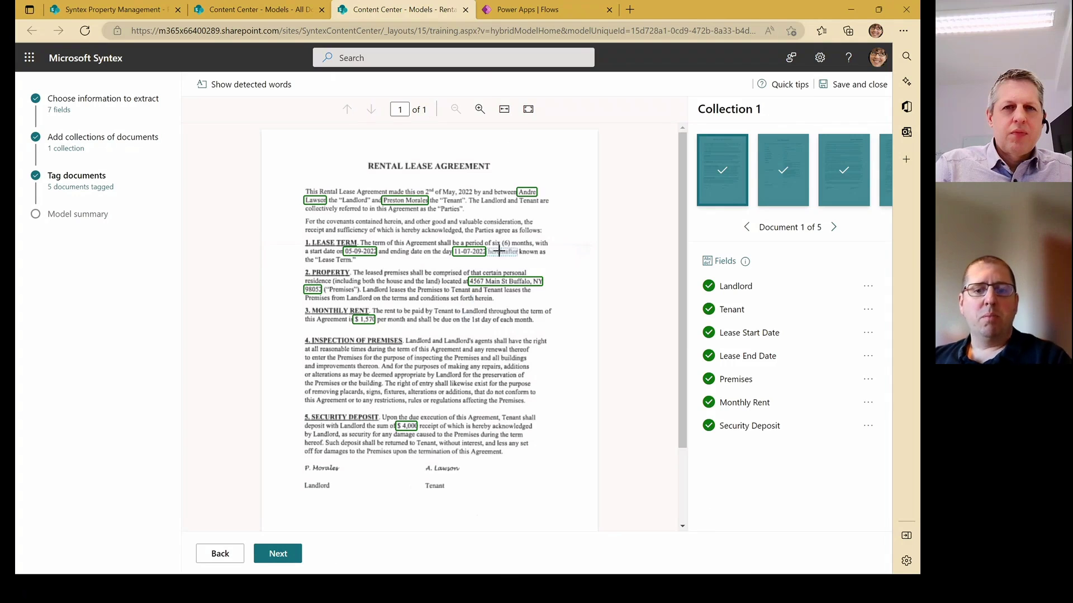
click(476, 109)
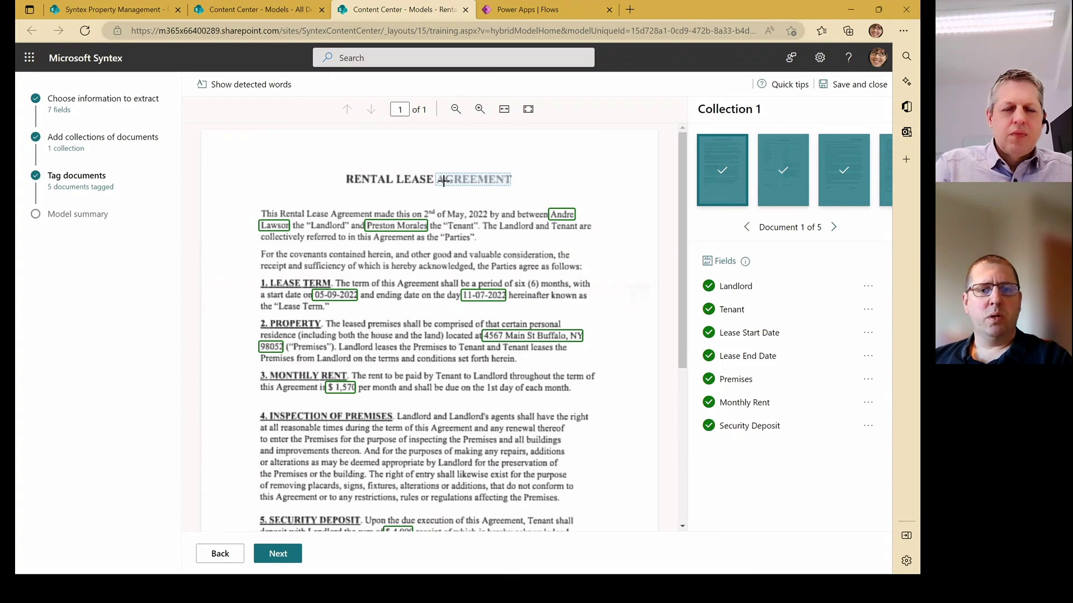
click(480, 109)
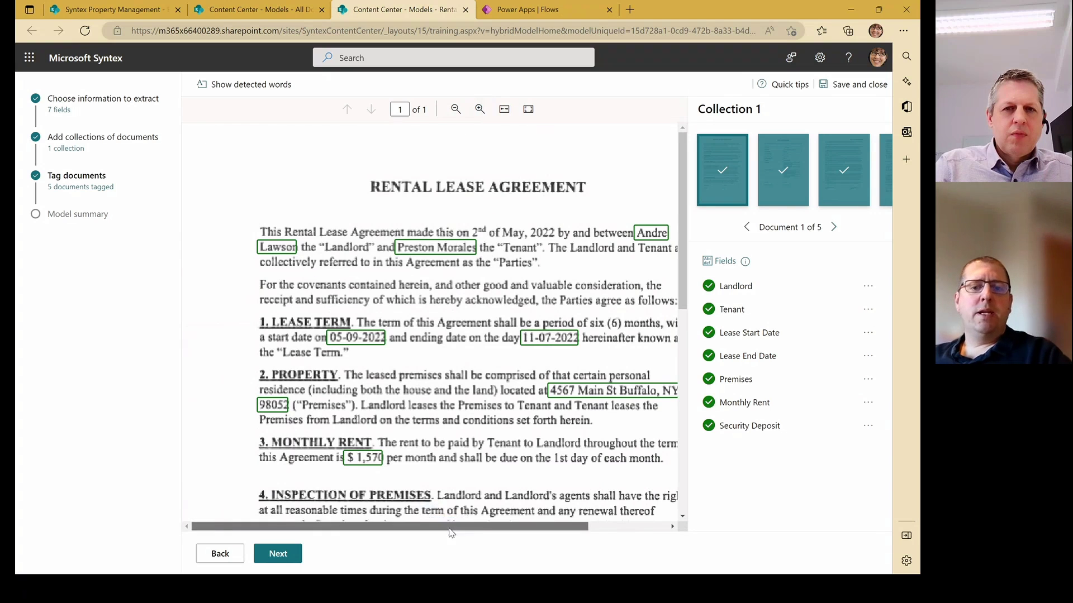
drag(462, 525, 491, 526)
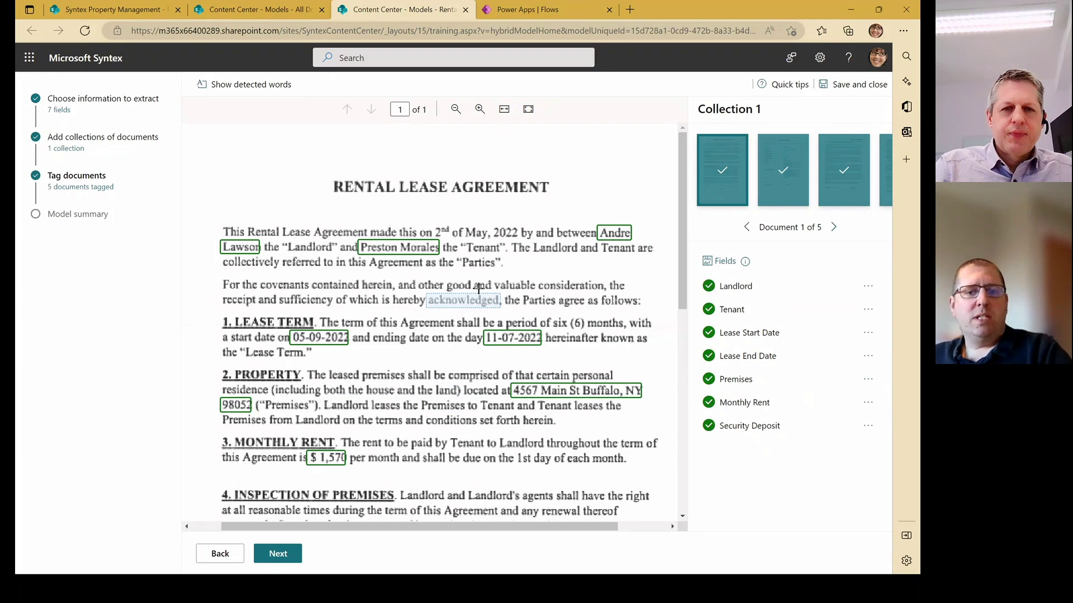
Remove the Tenant tag from the tenant's name in the first document and tag the same name as Tenant again
right_click(413, 253)
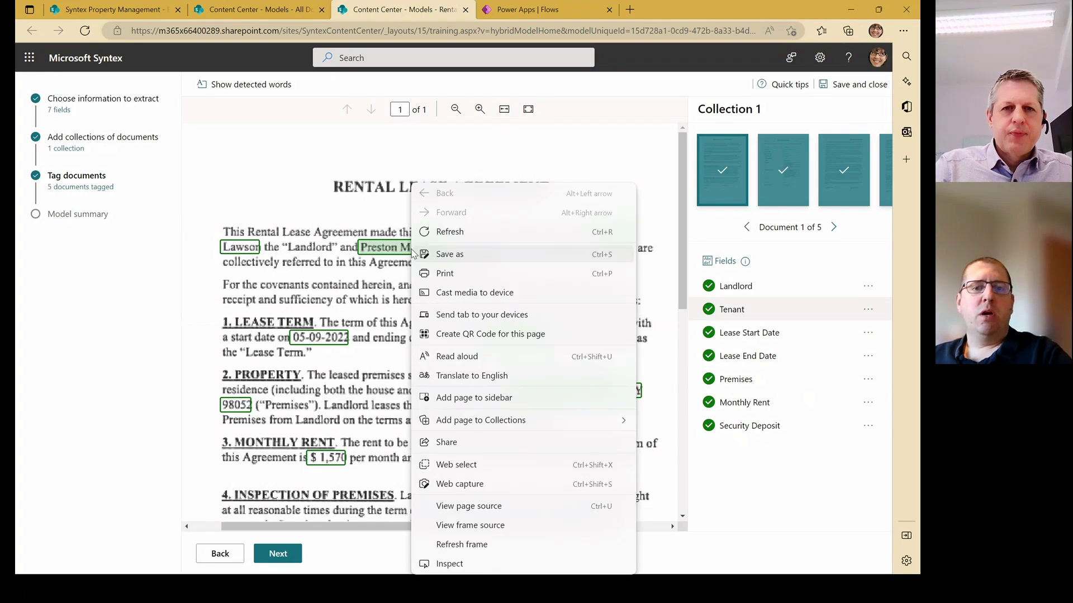
key(Escape)
click(403, 250)
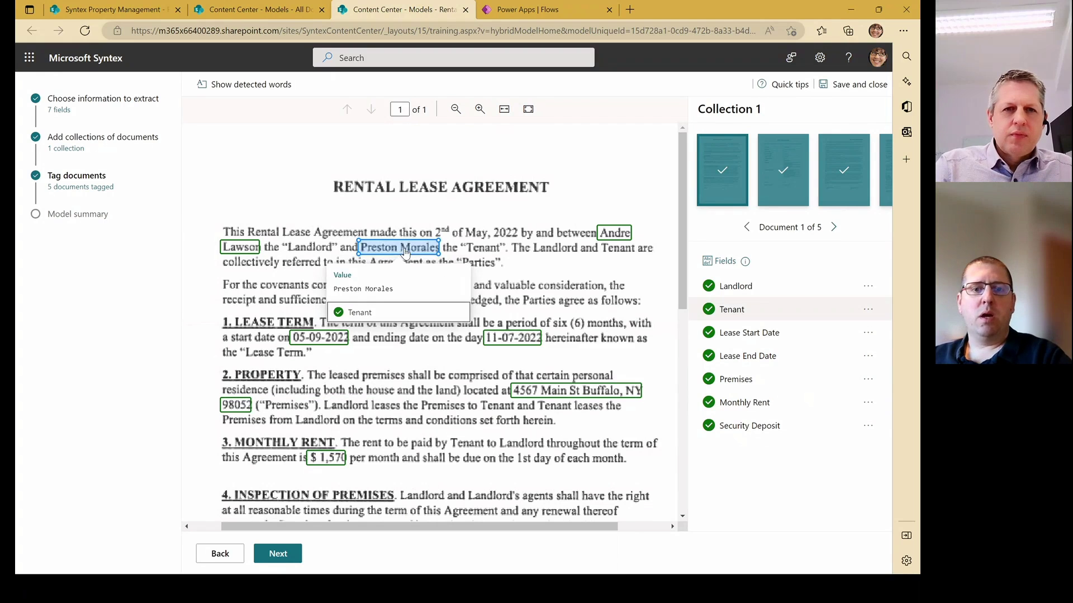
click(370, 316)
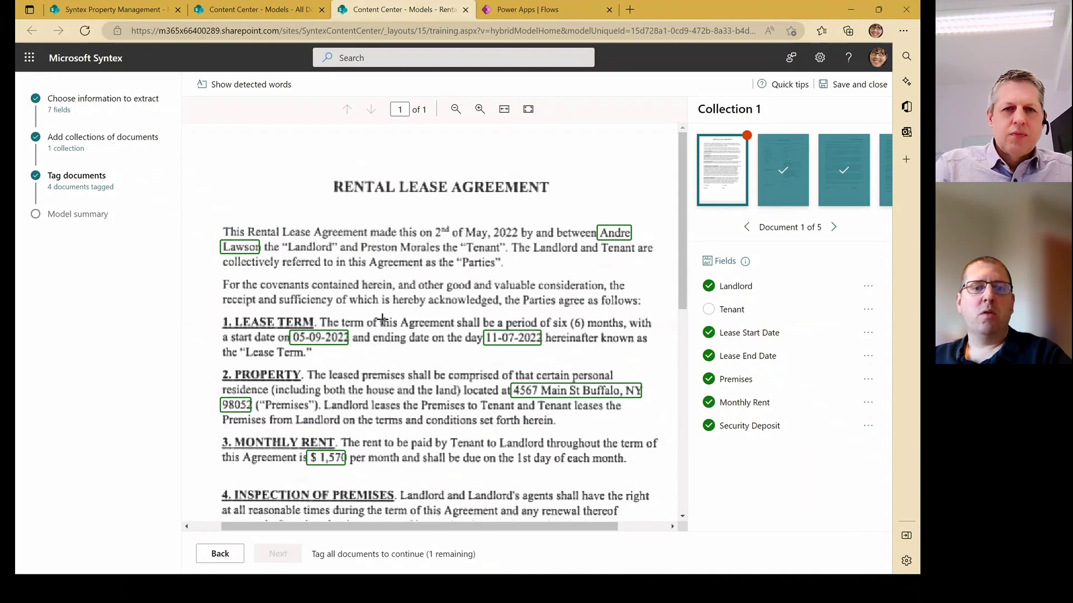
drag(358, 242, 441, 250)
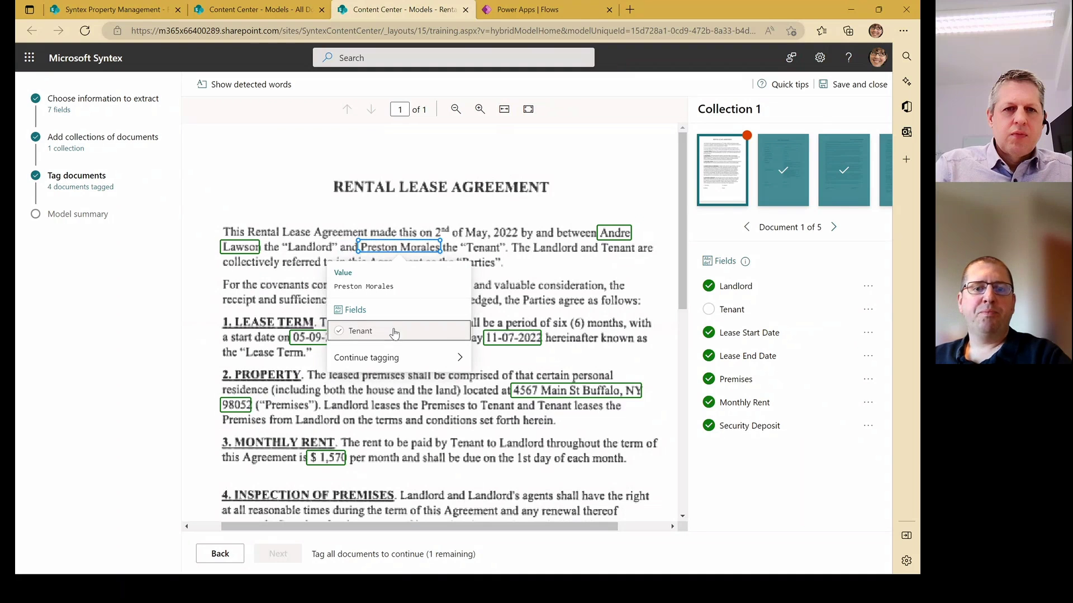
click(340, 331)
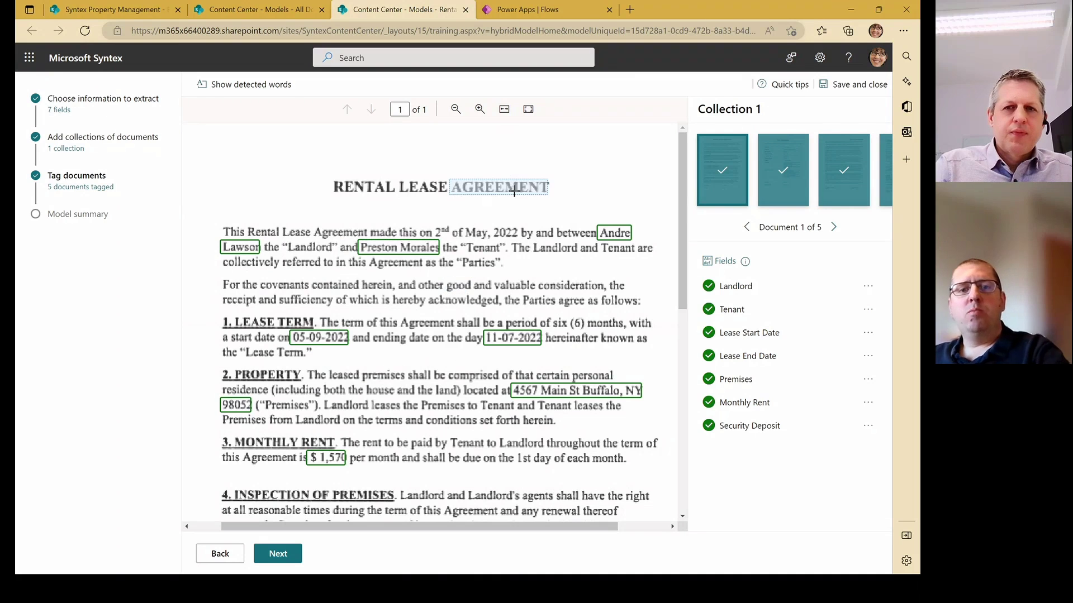
Open the second document of Collection 1 and examine its tagged fields at a larger size
click(779, 194)
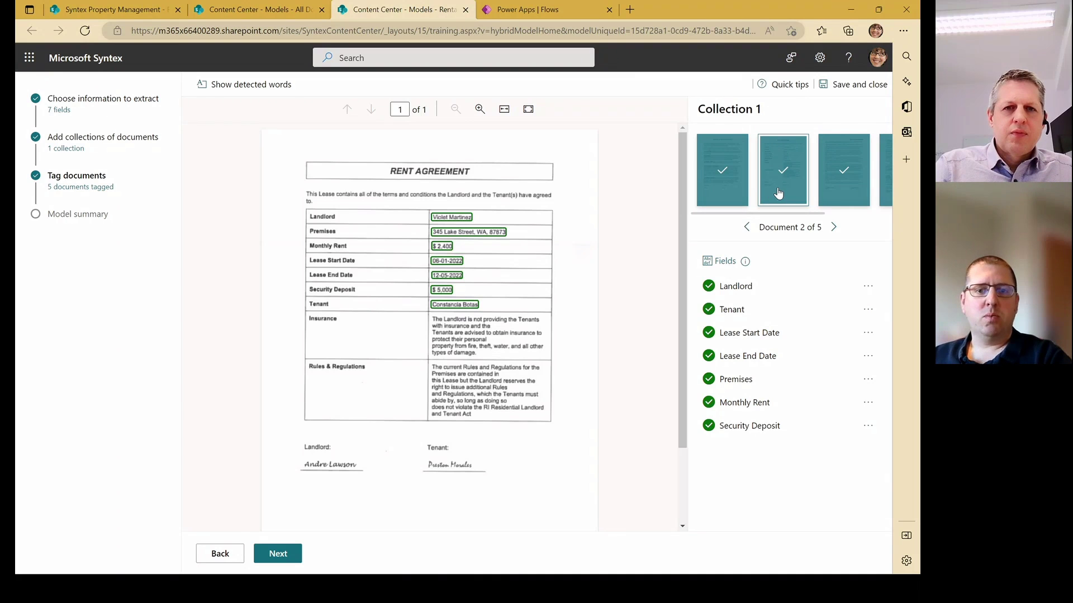
click(480, 110)
click(480, 109)
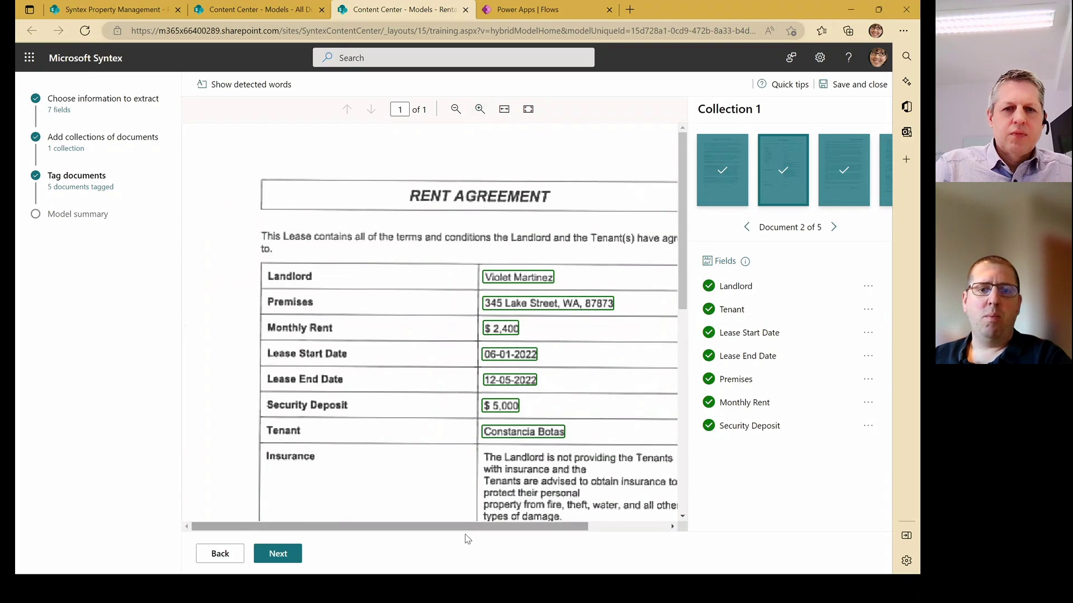
Review the rest of the second document in Collection 1 and examine the third document's tagged fields at a larger size
drag(472, 527, 522, 527)
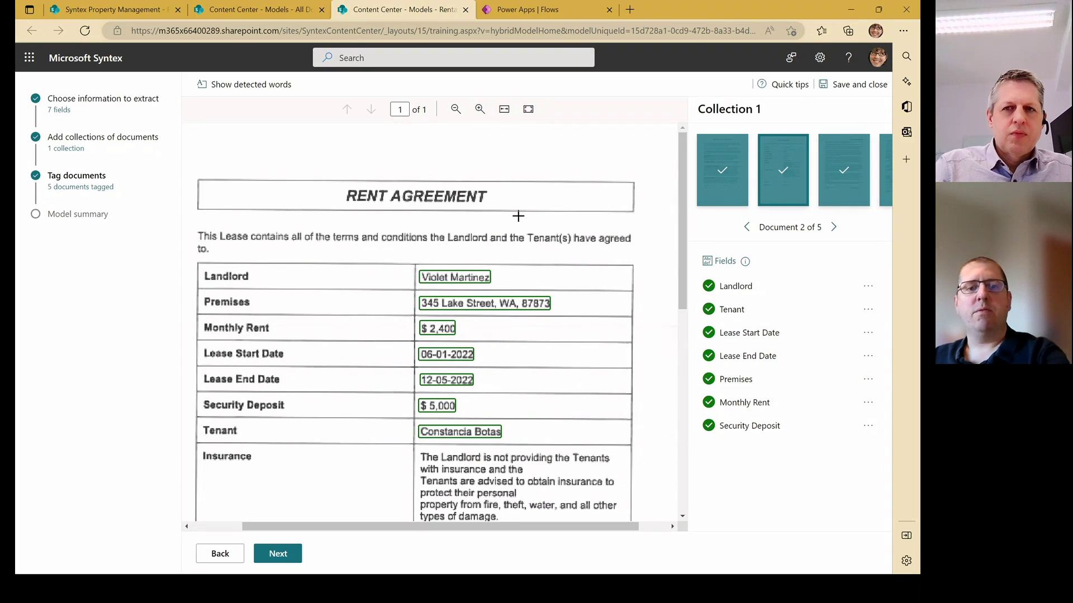
scroll(514, 232, down, 5)
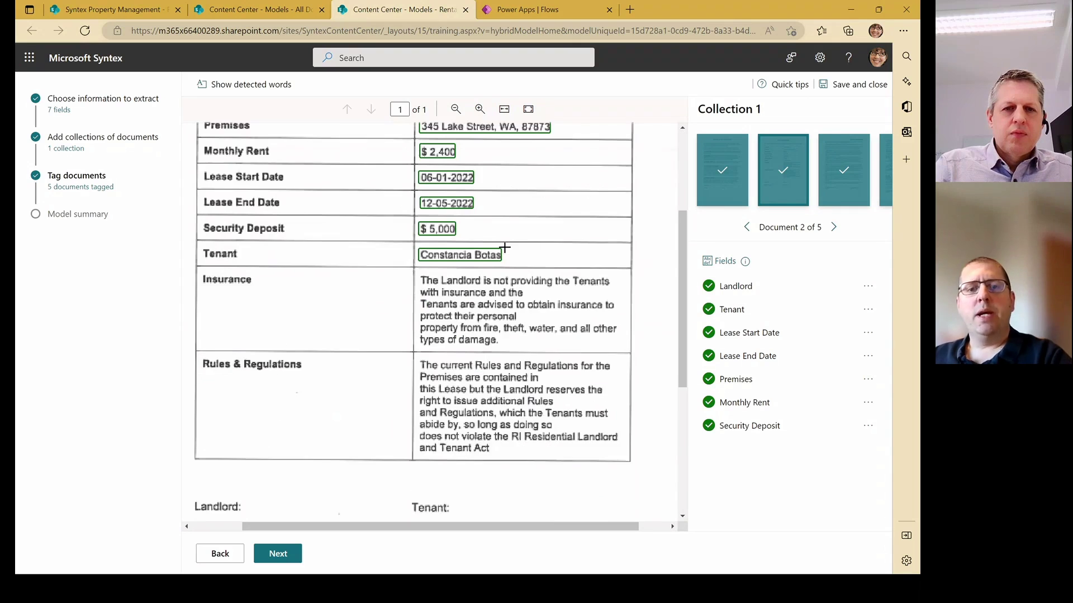
scroll(504, 247, up, 5)
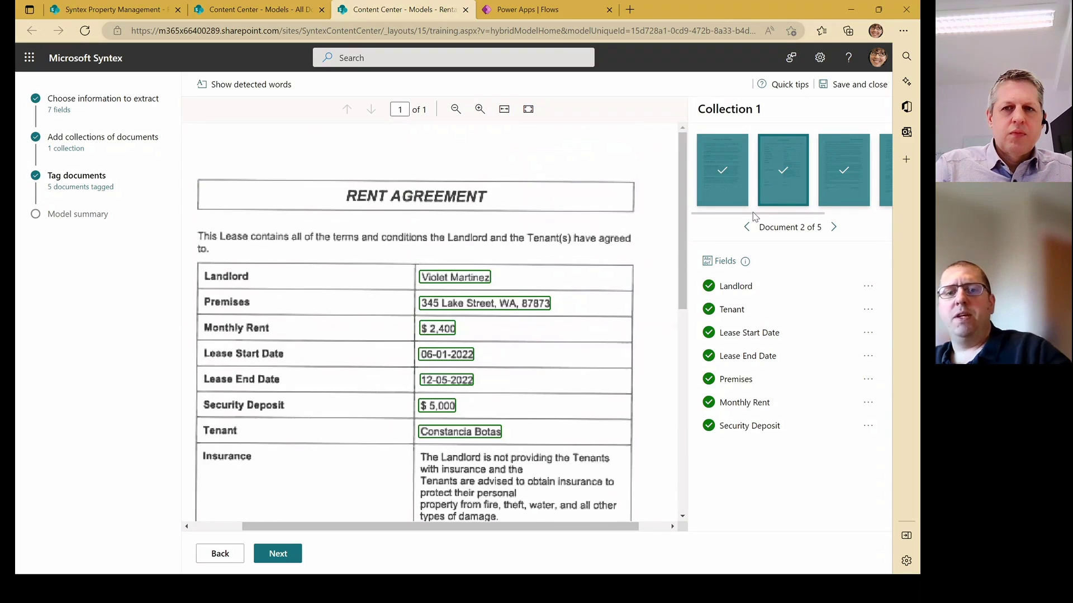
click(832, 228)
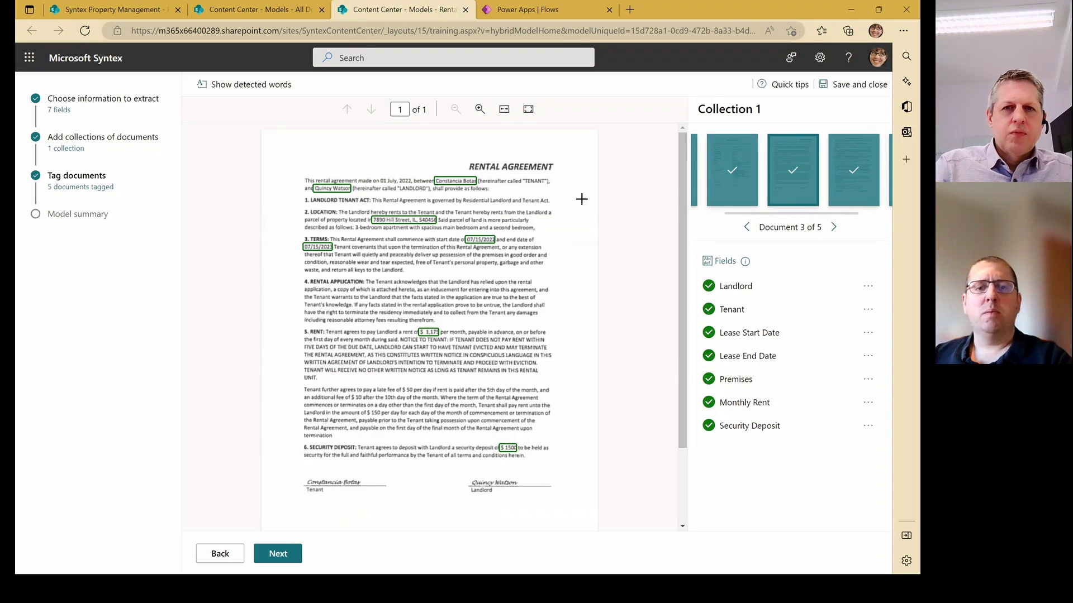
click(479, 110)
click(479, 110)
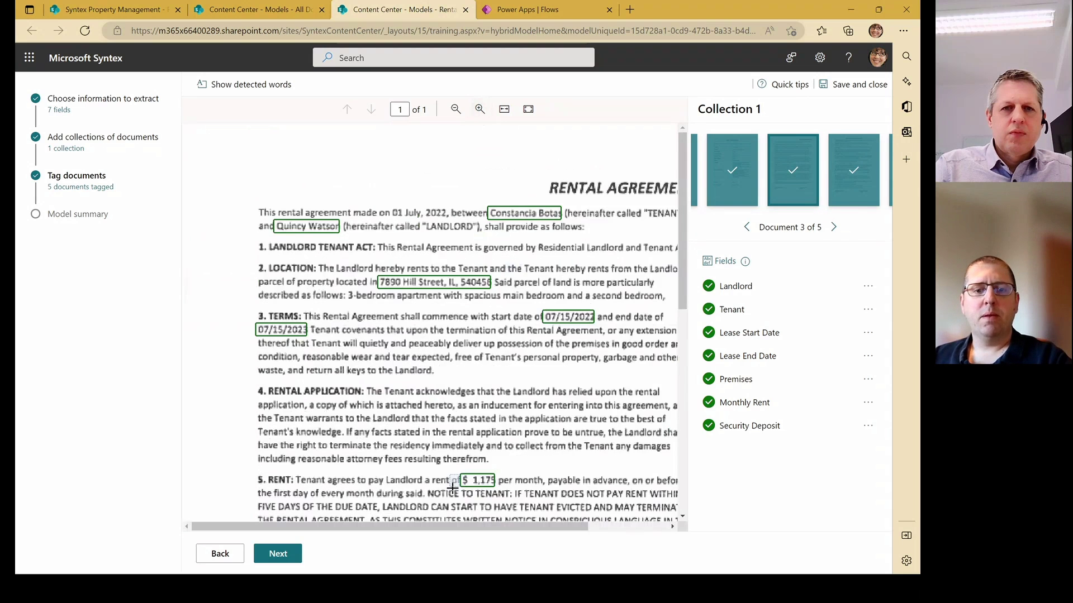
Review the fourth document of Collection 1 and examine the tagged fields of the fifth at a larger size
click(832, 228)
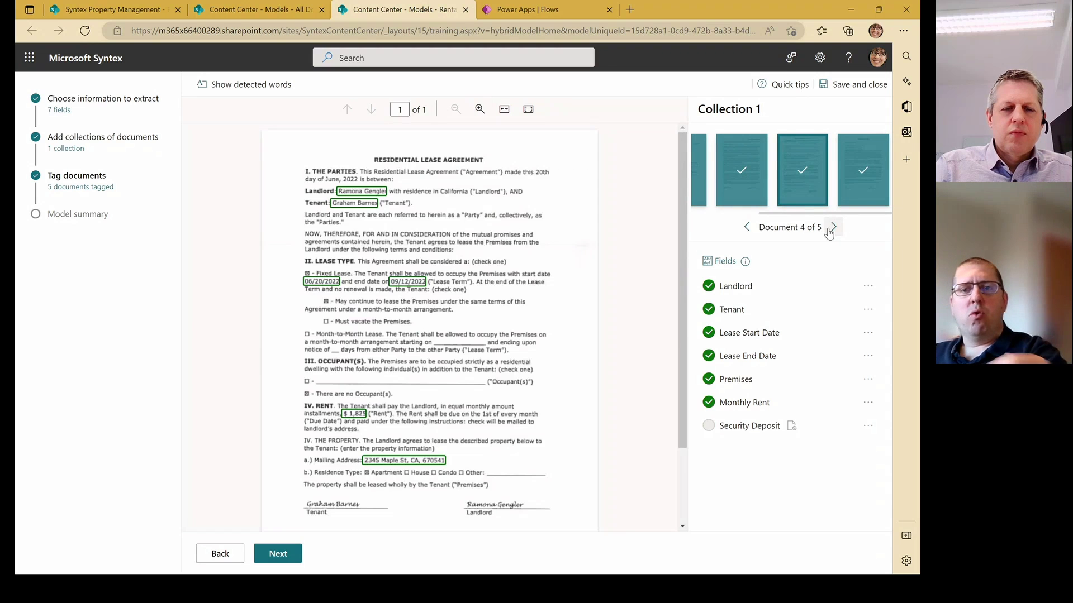
click(832, 228)
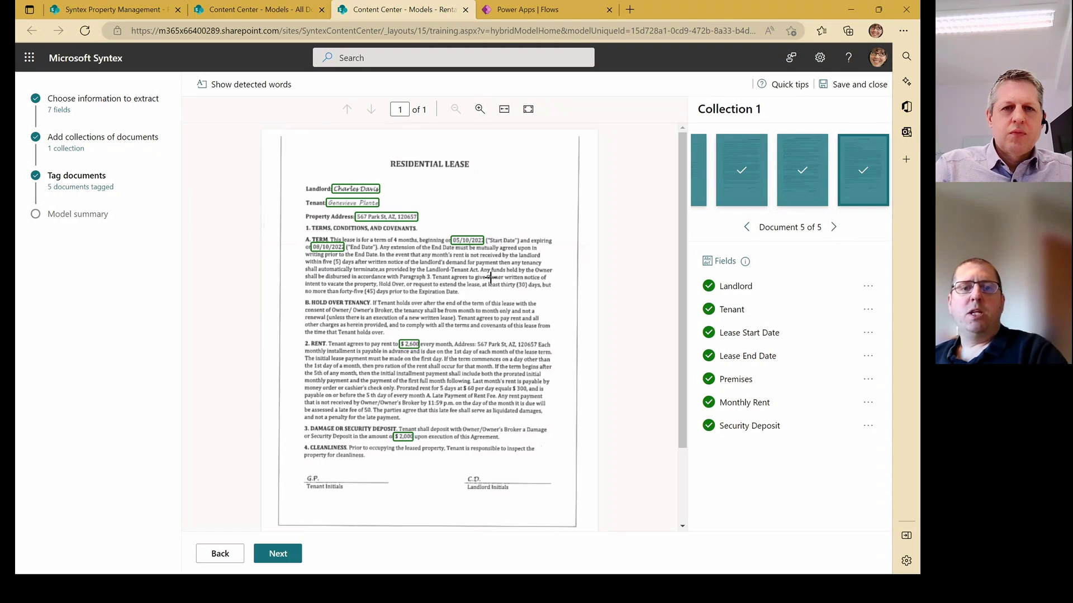
click(480, 110)
click(480, 111)
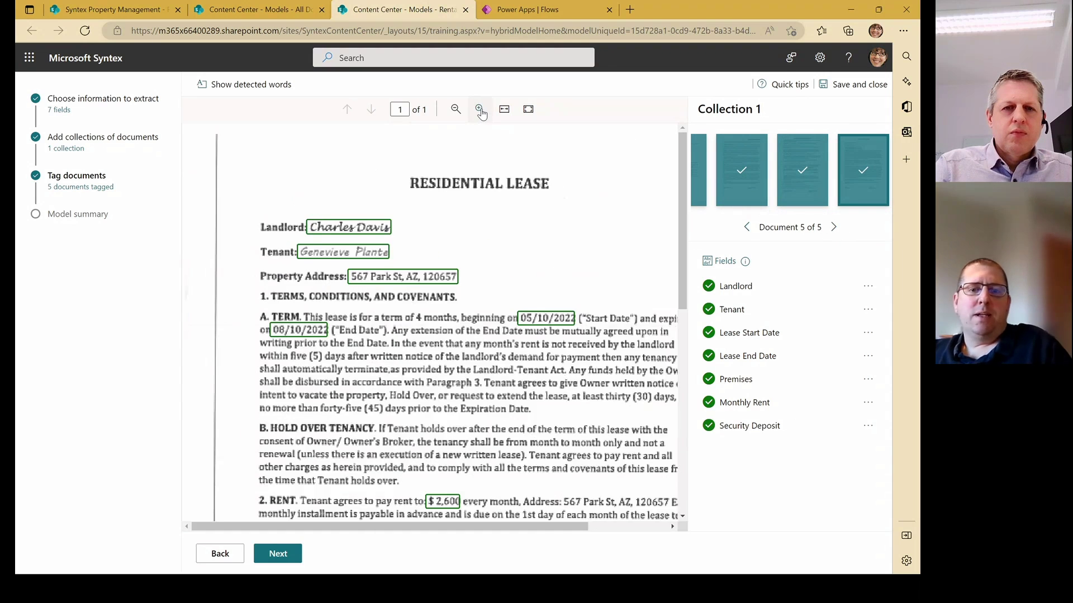
click(480, 110)
drag(435, 527, 470, 522)
scroll(454, 391, down, 1)
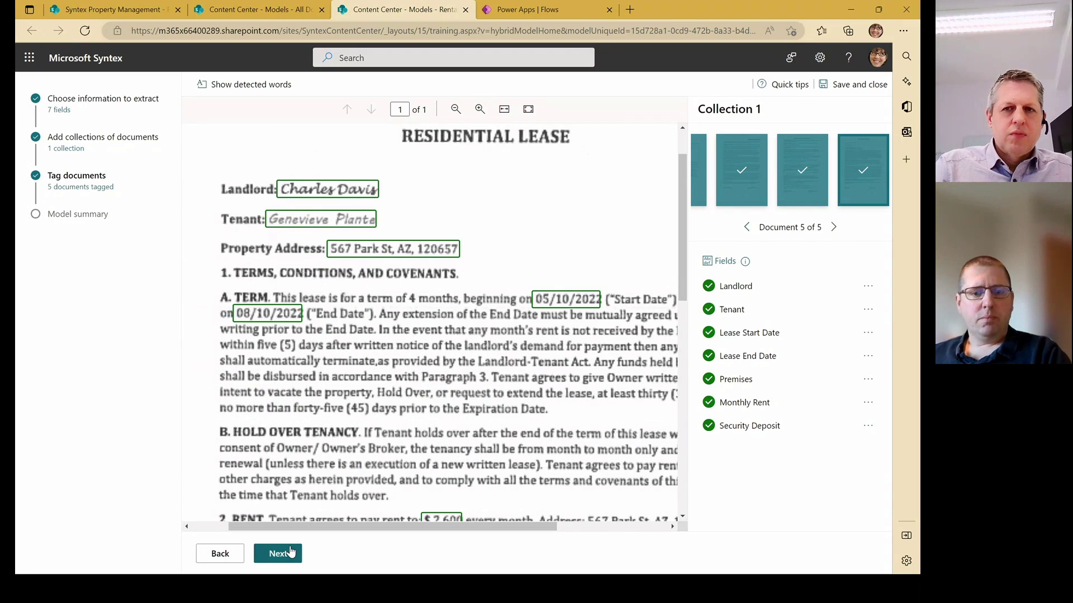
Advance to the model summary stage and return to the Rental Agreements library
click(289, 552)
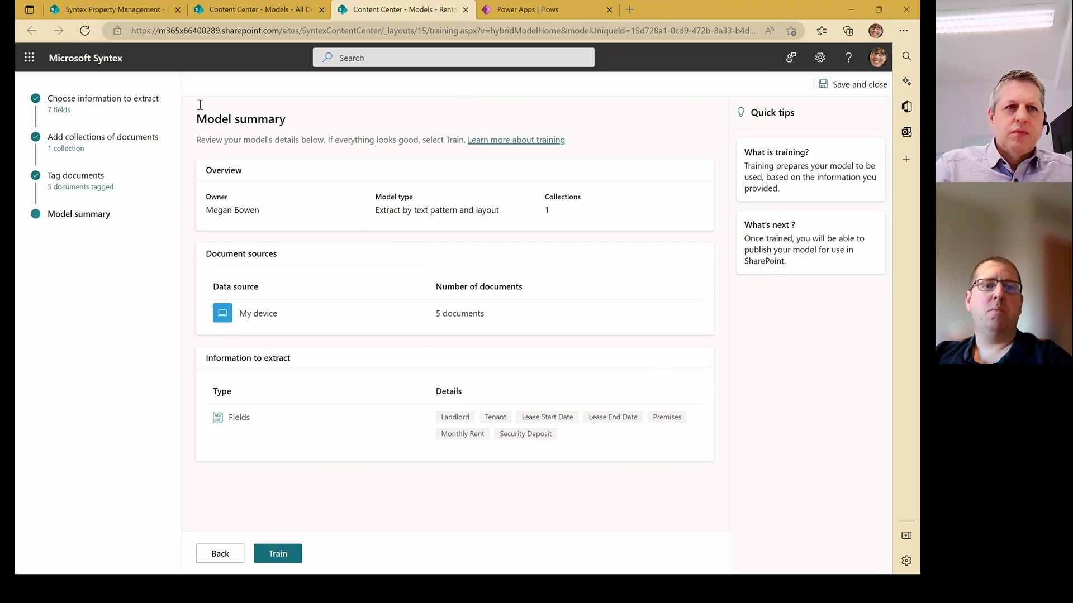
click(140, 12)
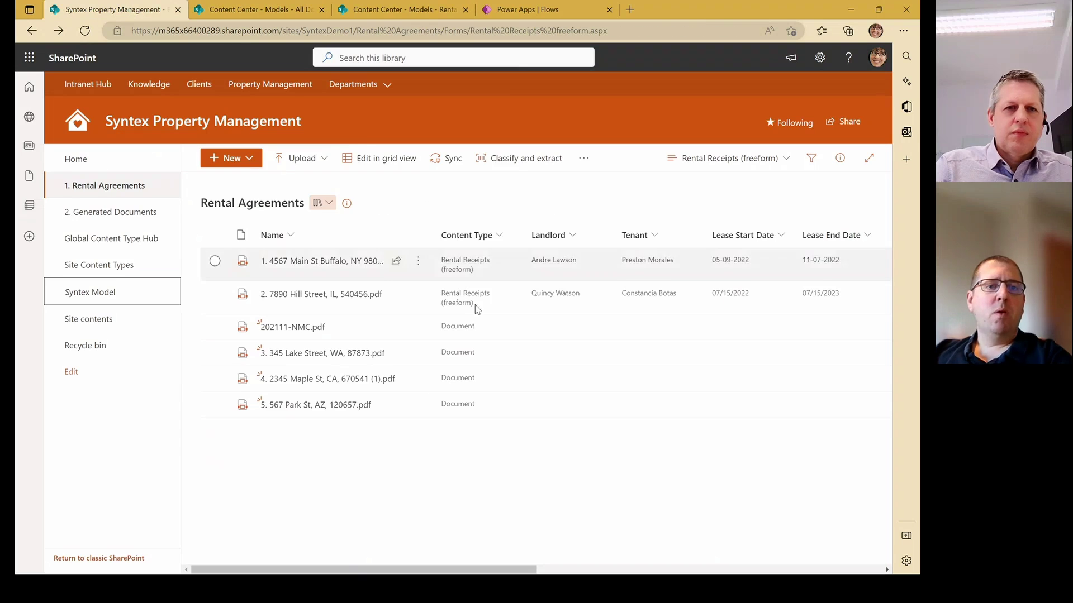
click(443, 482)
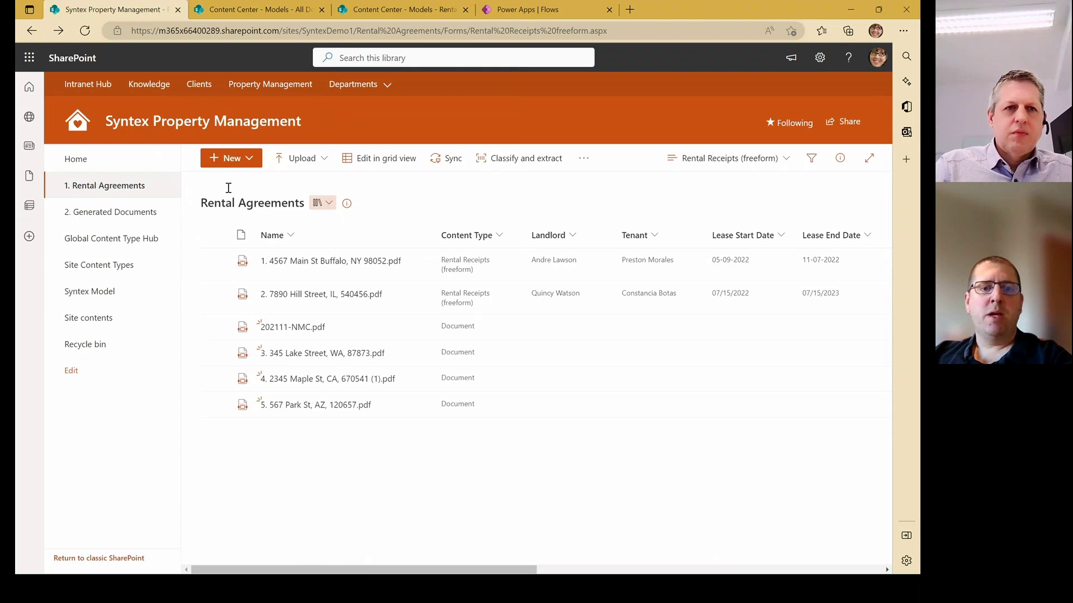
Refresh the Rental Agreements library and start Classify and extract for all of its files
click(85, 31)
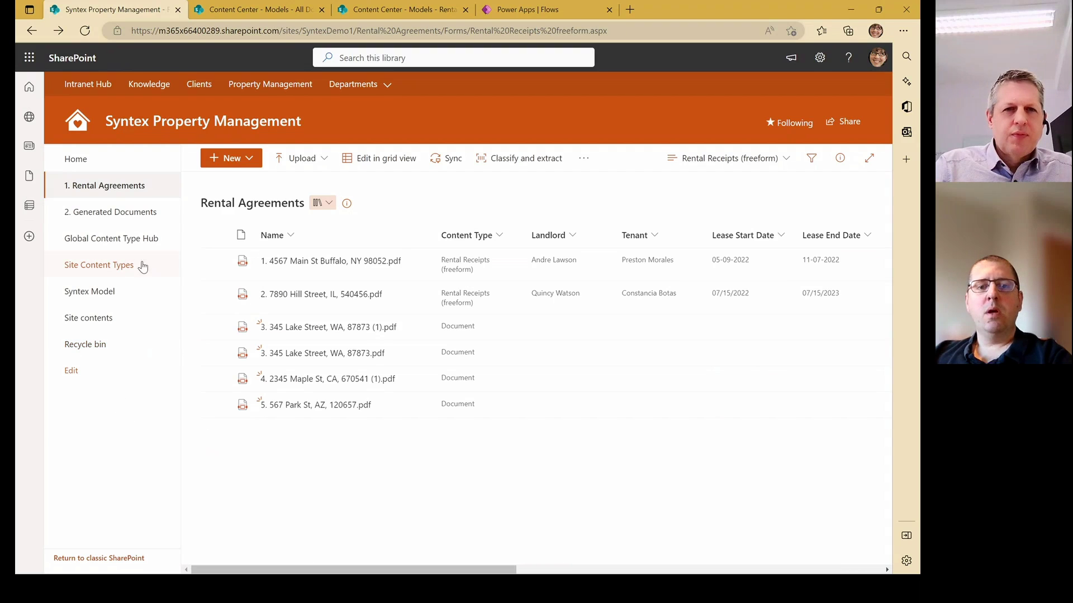
click(215, 236)
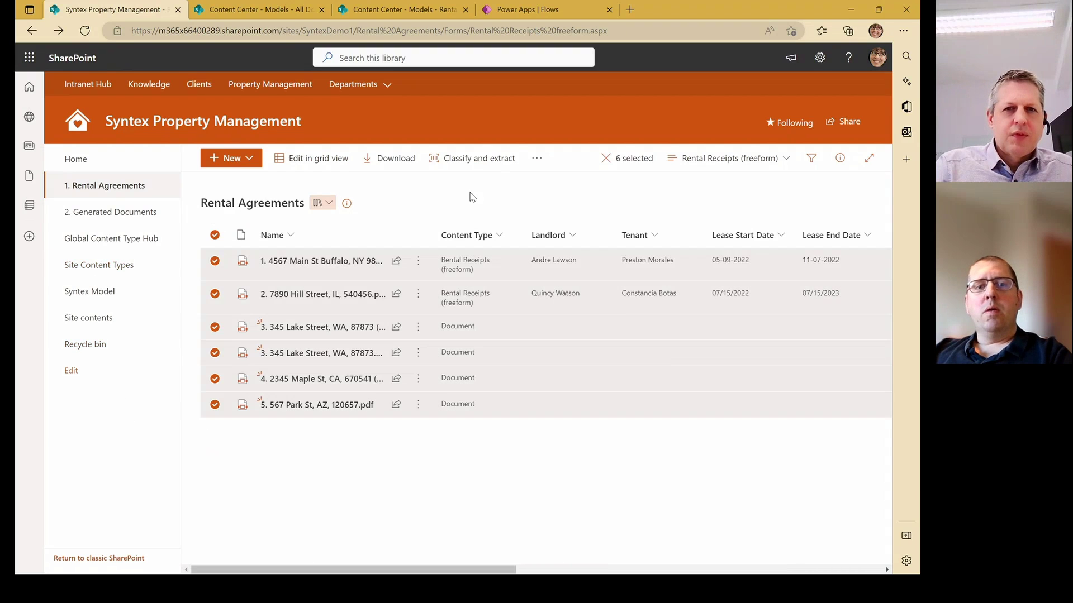
click(478, 158)
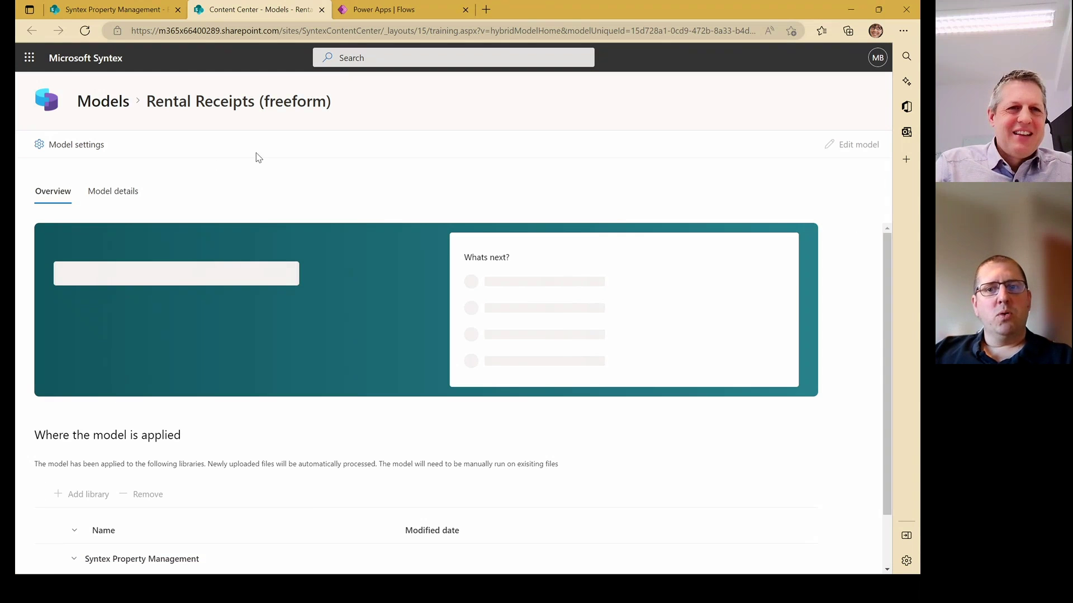
Return from the Rental Receipts (freeform) model to the Content Center's models list and open the Contracts model
click(99, 105)
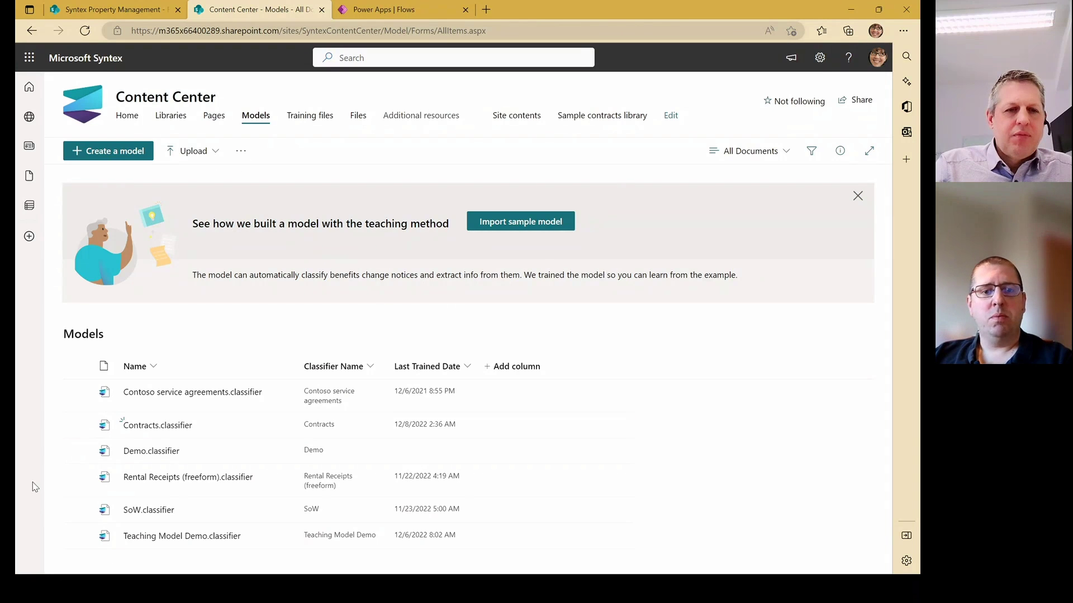
mouse_move(150, 540)
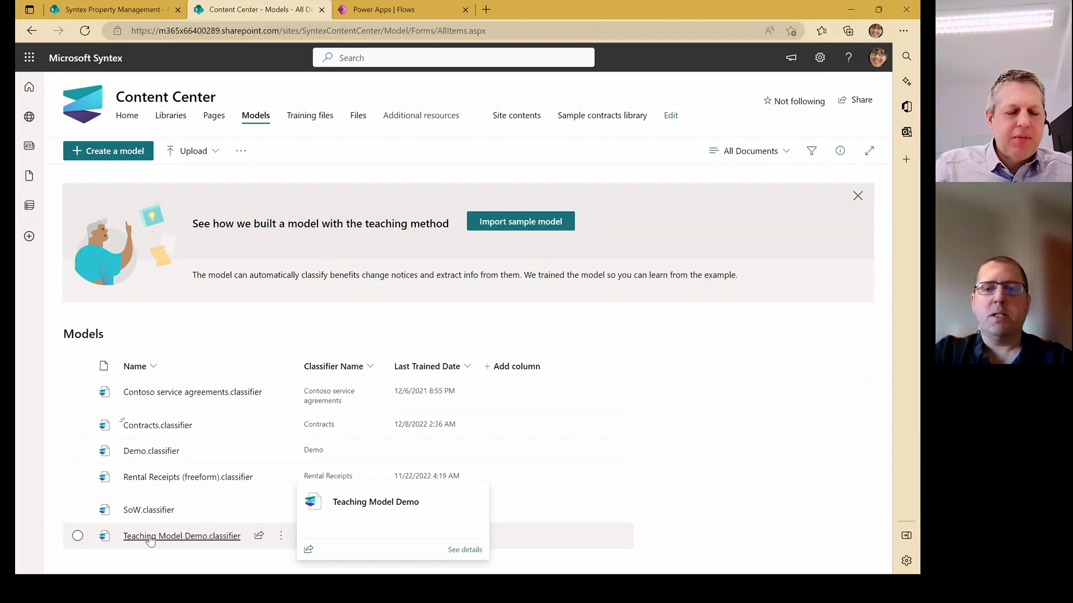
click(156, 426)
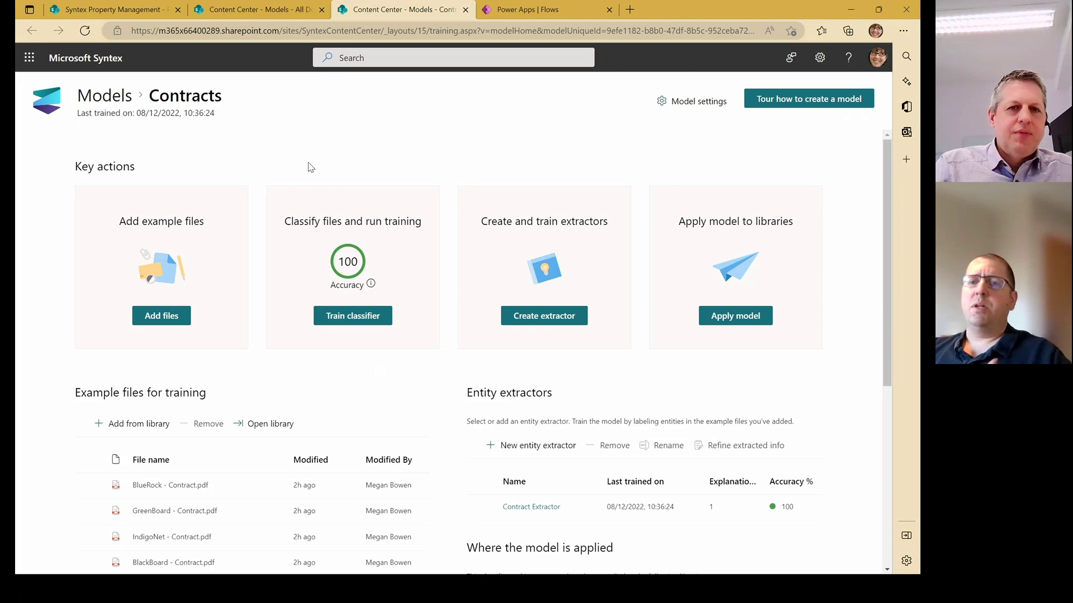
Examine the Contracts model's key actions, example training files, entity extractors and the libraries where it is applied
scroll(313, 166, down, 1)
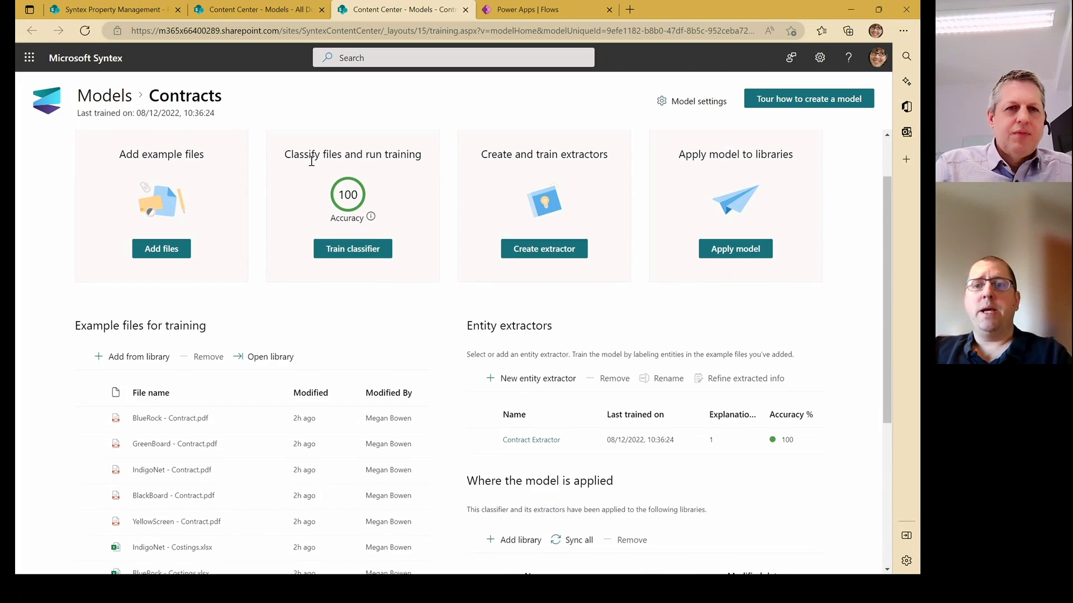
scroll(312, 163, up, 1)
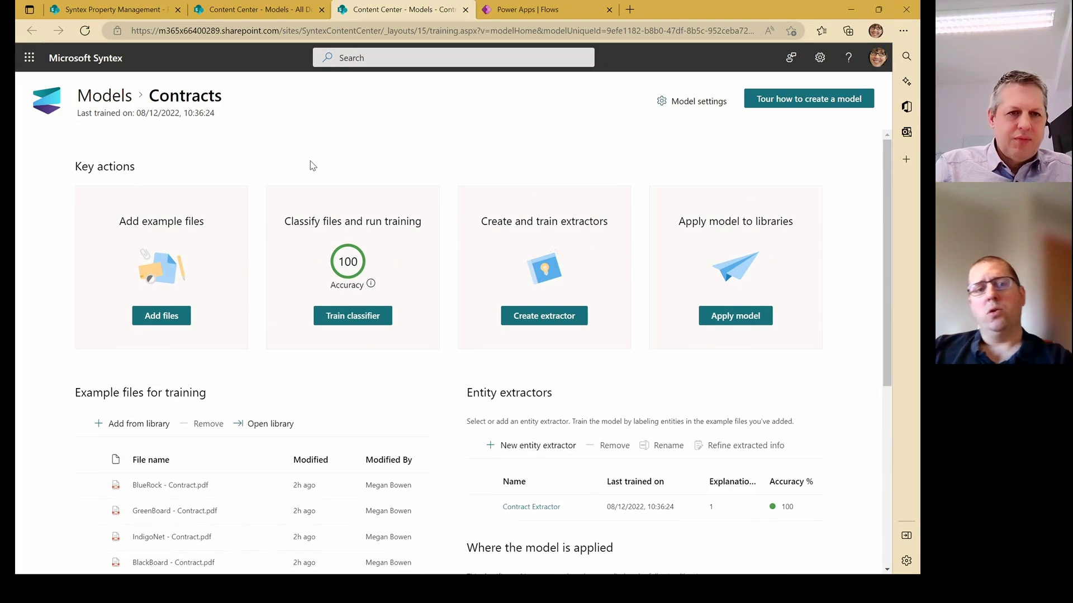
scroll(312, 165, down, 1)
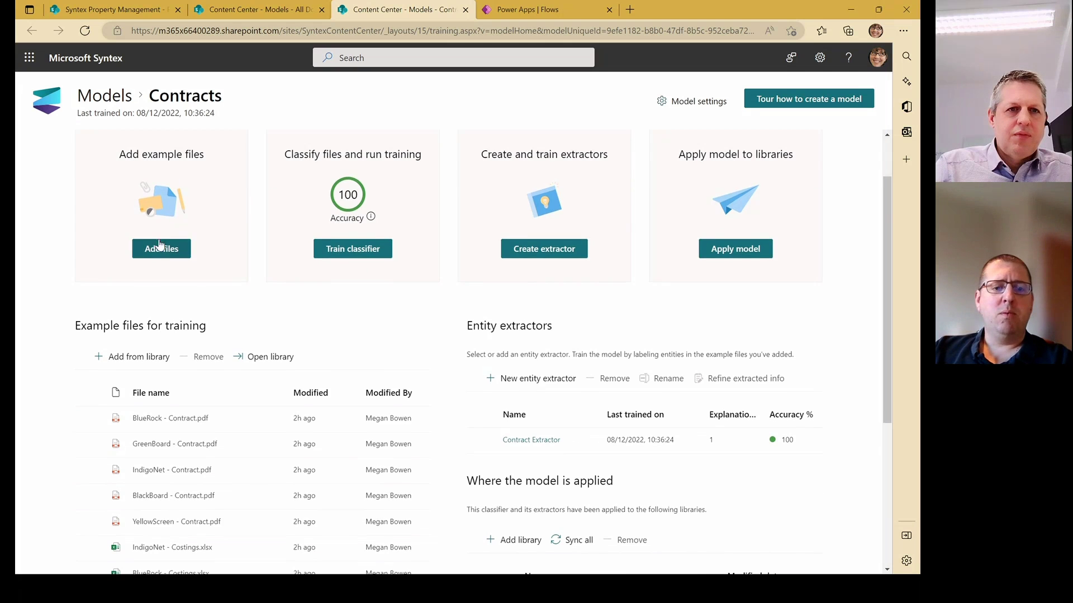
scroll(242, 227, down, 4)
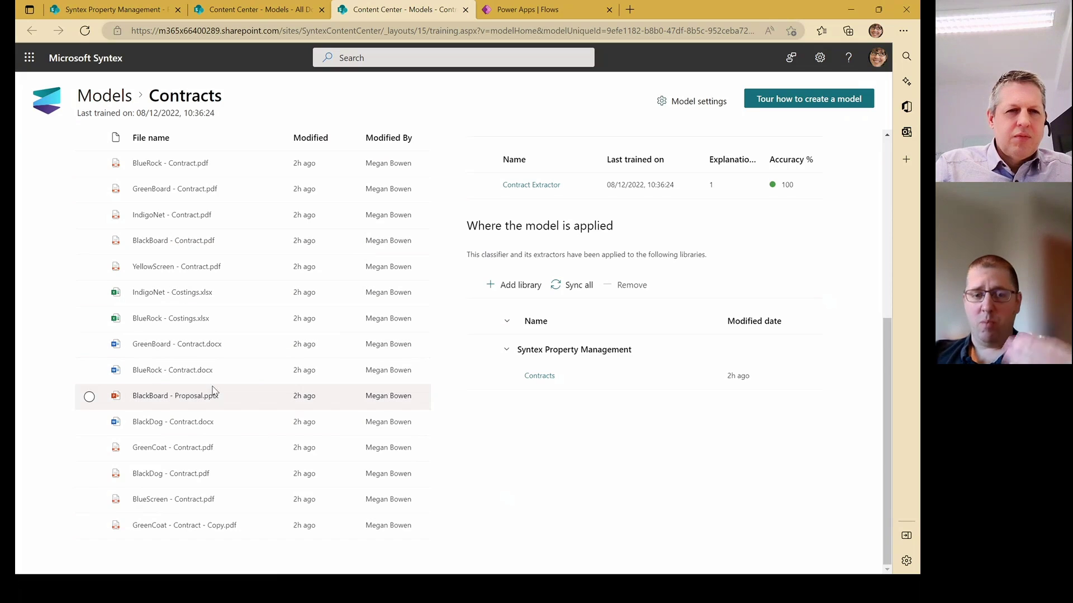
scroll(217, 371, up, 1)
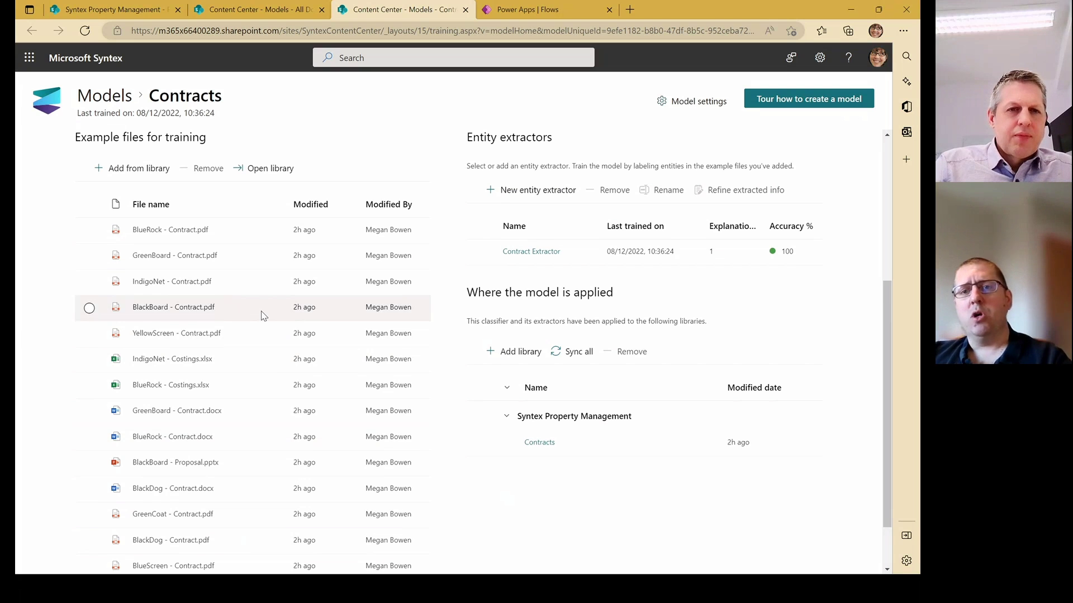
scroll(263, 315, up, 3)
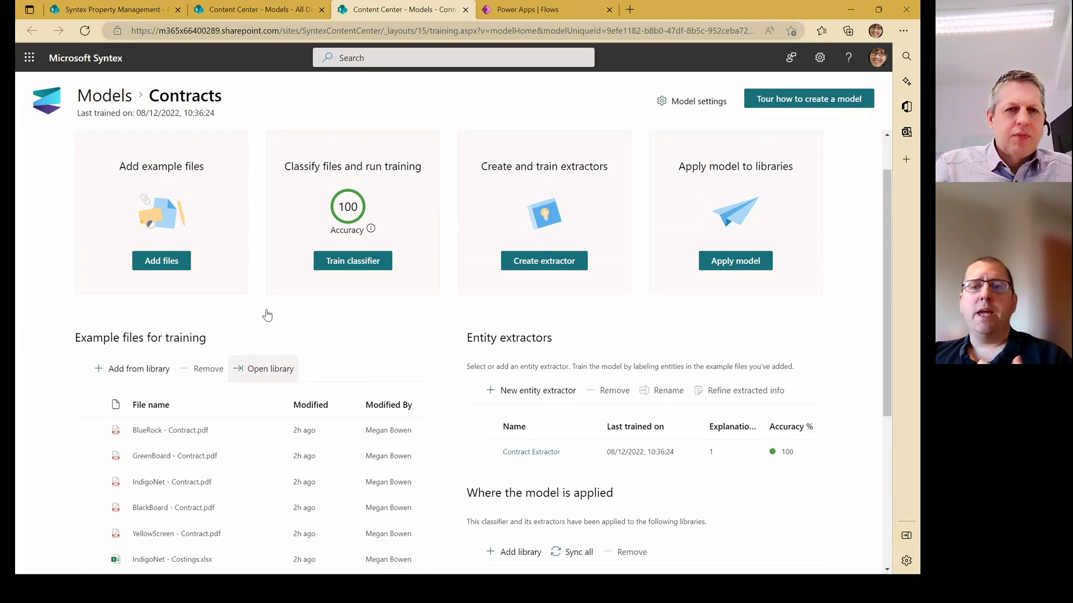
scroll(269, 315, down, 3)
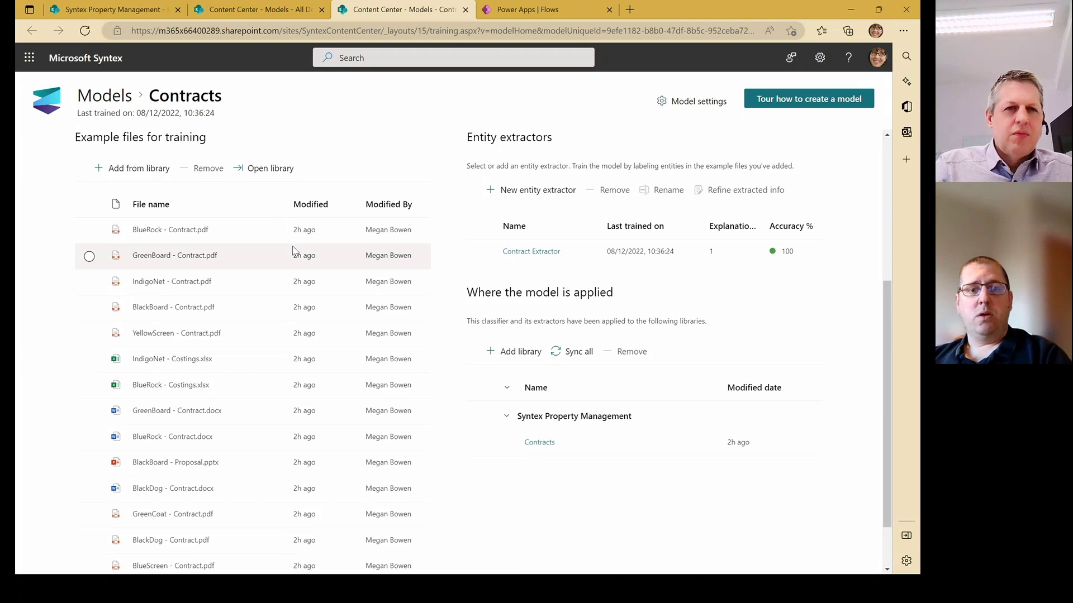
scroll(290, 251, up, 5)
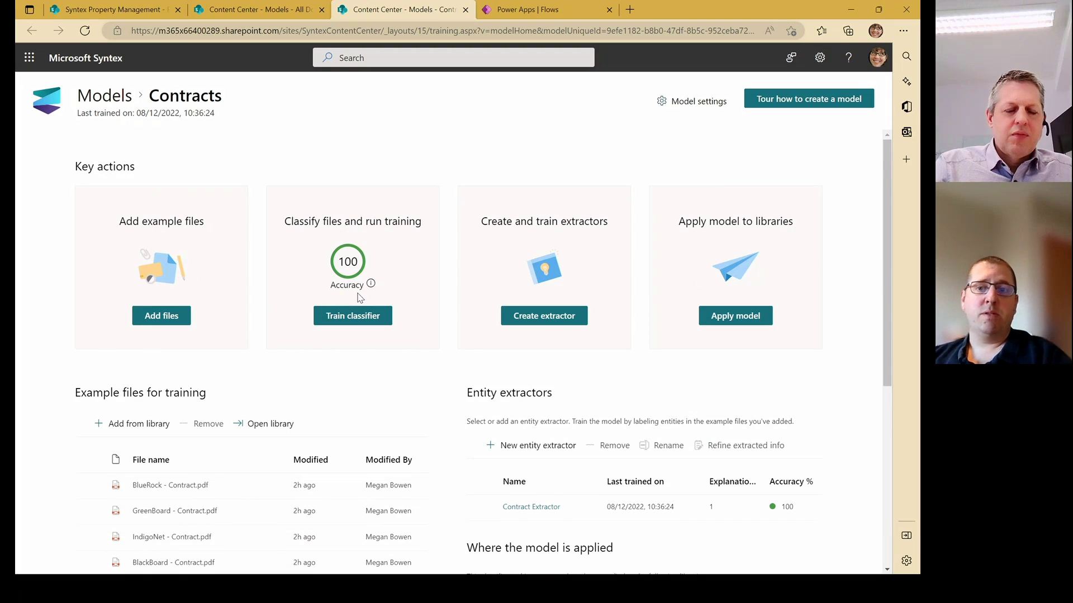
Open the Contracts classifier's training and review the labeling requirement and the BlackBoard - Proposal.pptx example
click(358, 318)
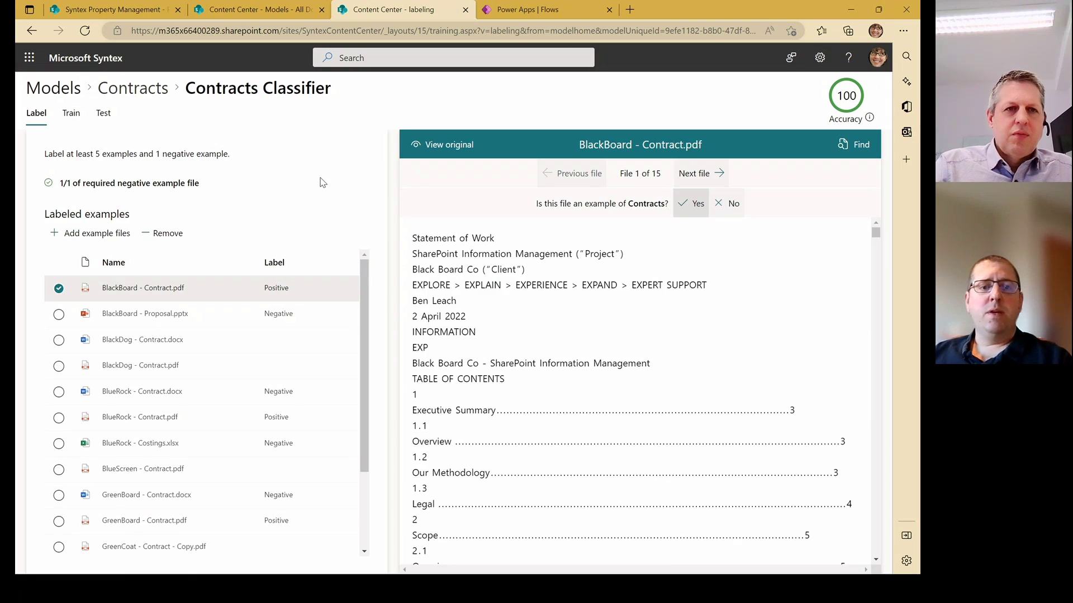
drag(49, 155, 247, 158)
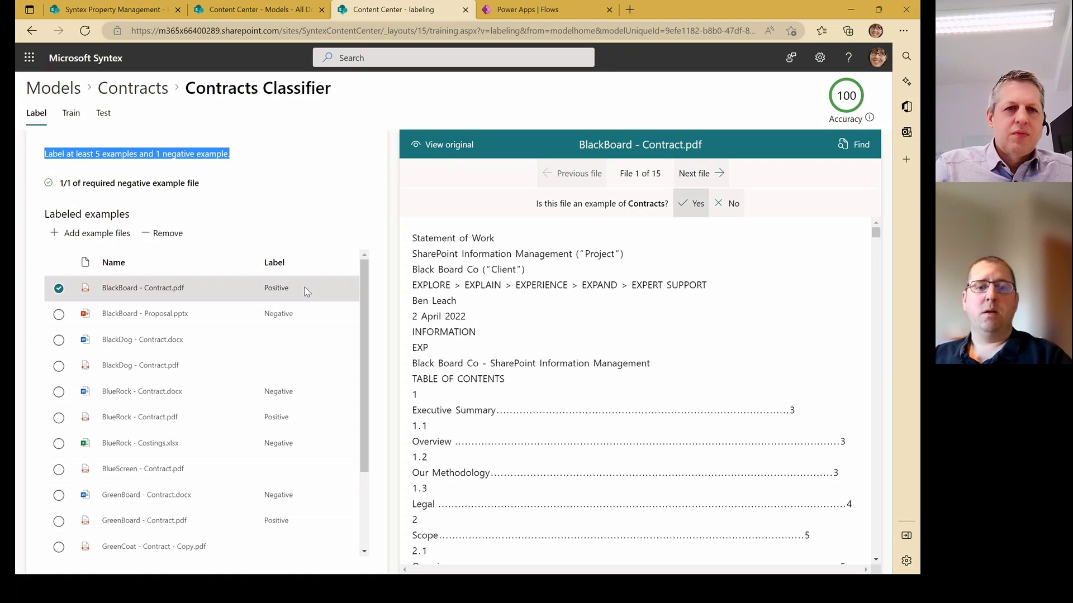
click(298, 310)
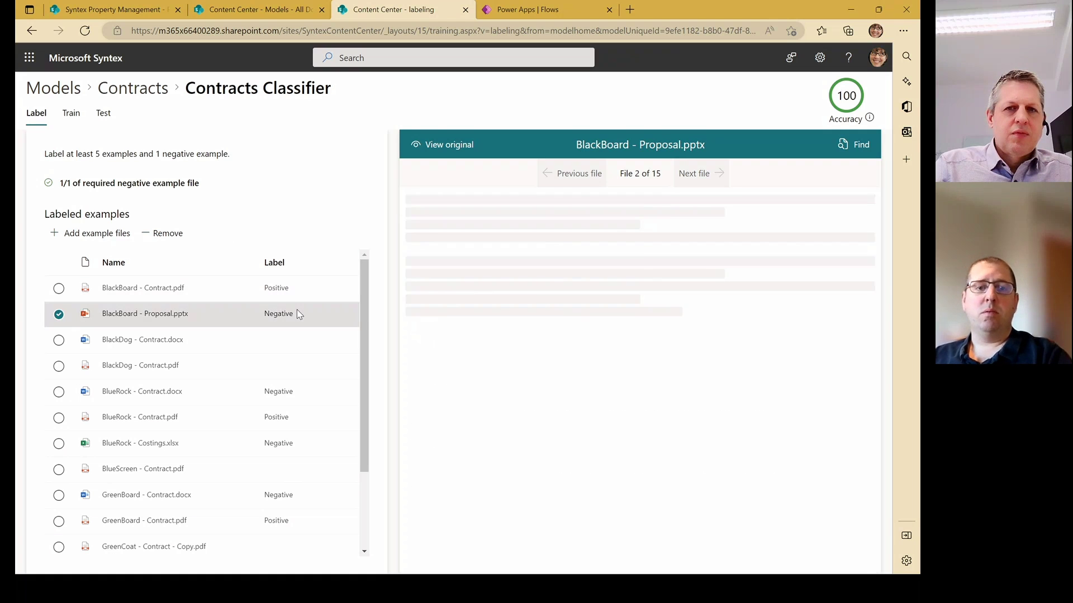
Label BlackDog - Contract.docx as a negative example and BlackDog - Contract.pdf as a positive example of Contracts
click(304, 339)
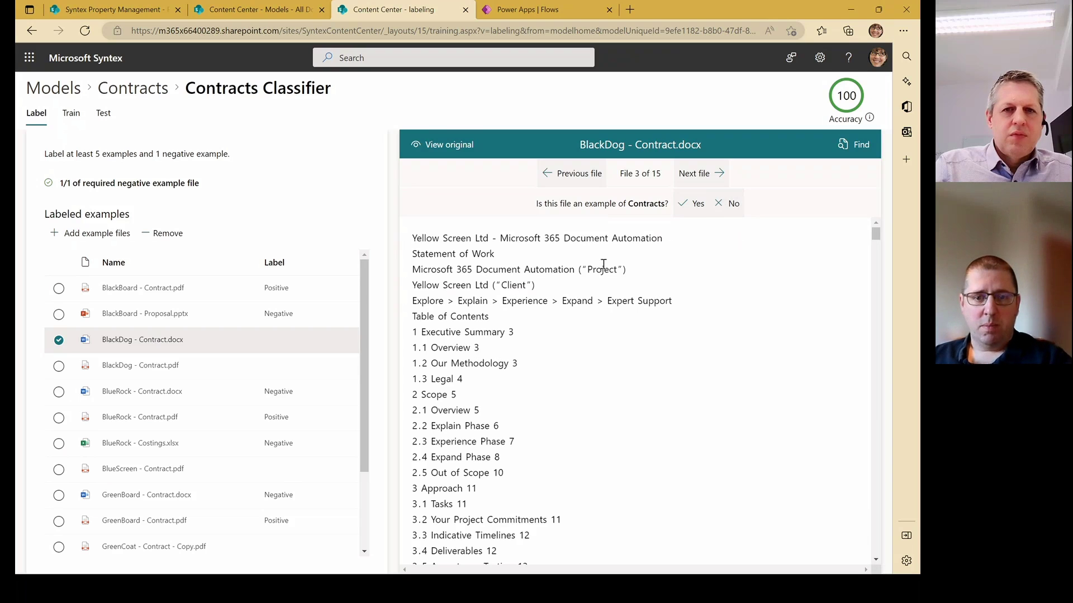
click(733, 205)
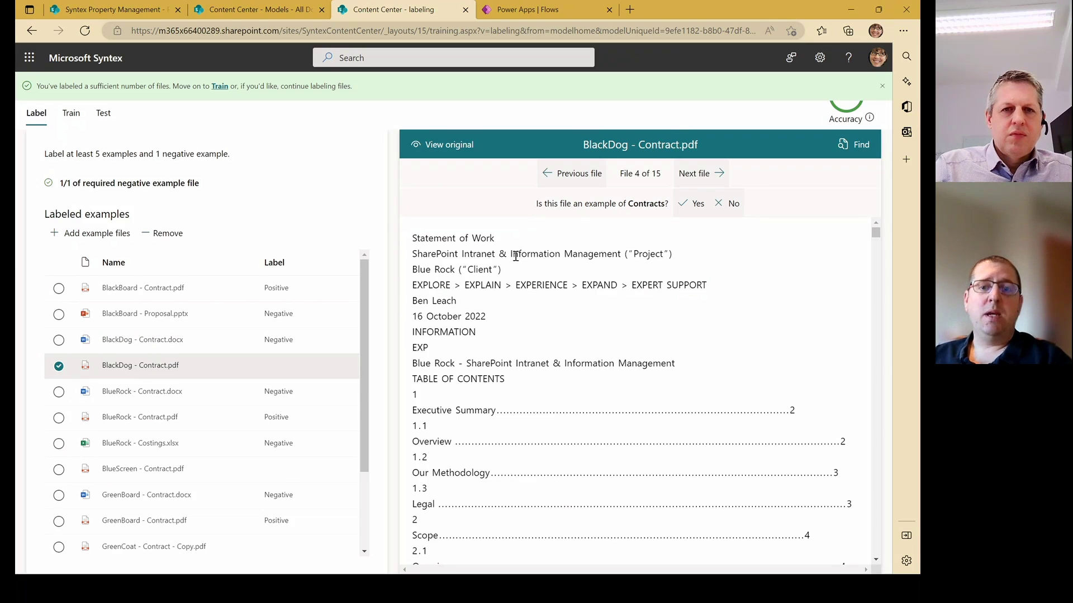
click(696, 204)
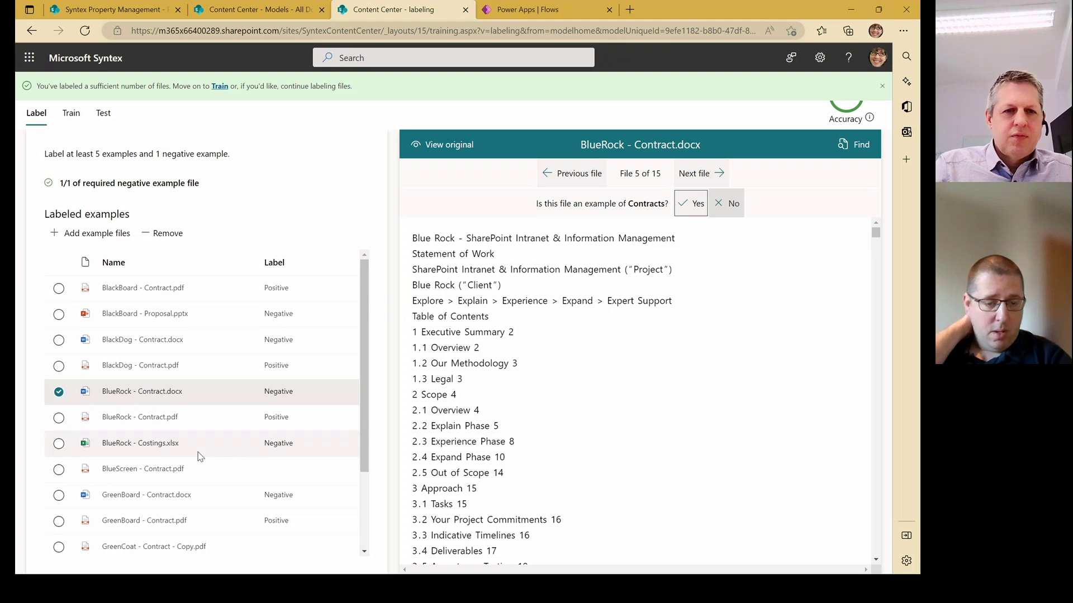
Label BlueScreen - Contract.pdf, GreenCoat - Contract - Copy.pdf and GreenCoat - Contract.pdf as positive examples of Contracts
click(202, 467)
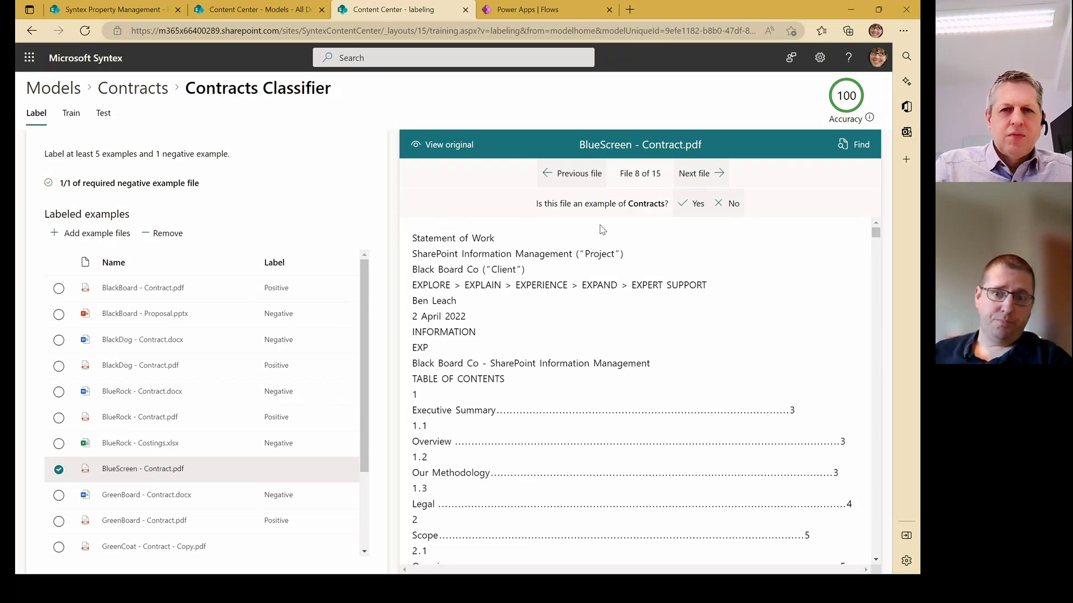
click(681, 208)
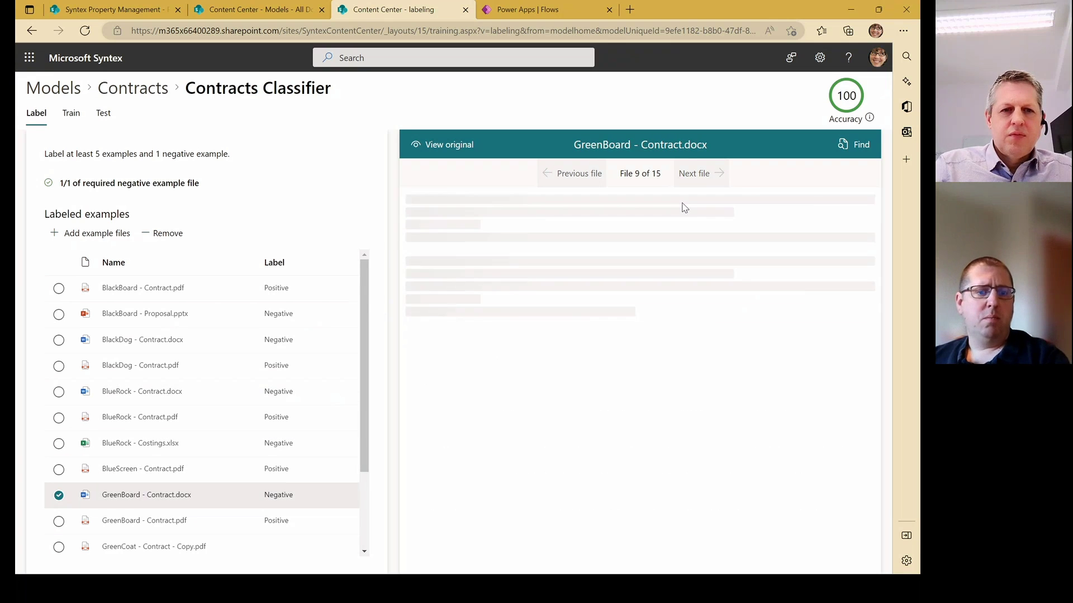
click(292, 549)
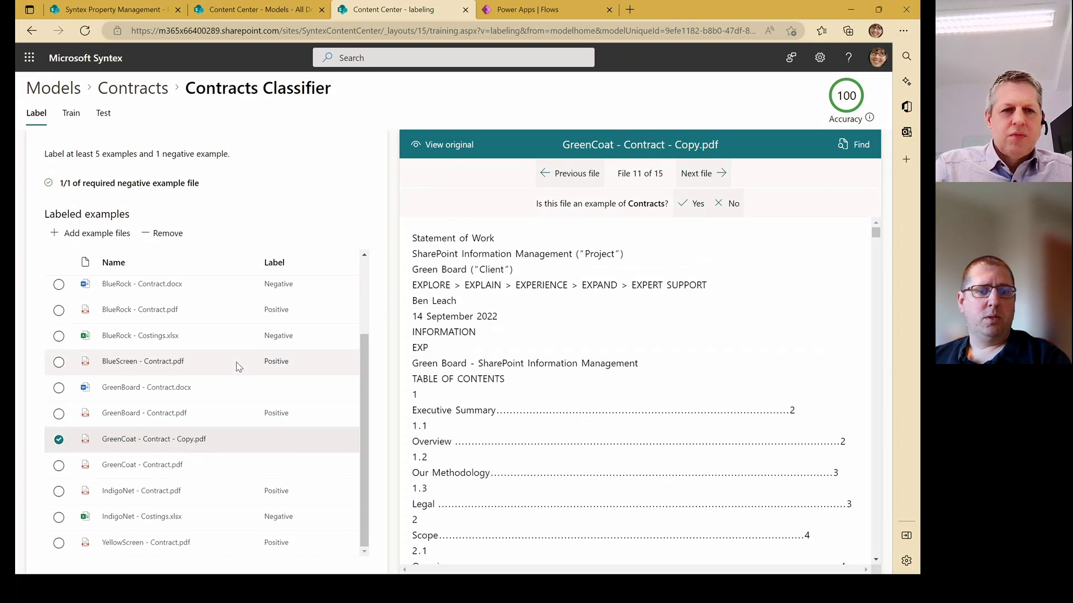
click(682, 209)
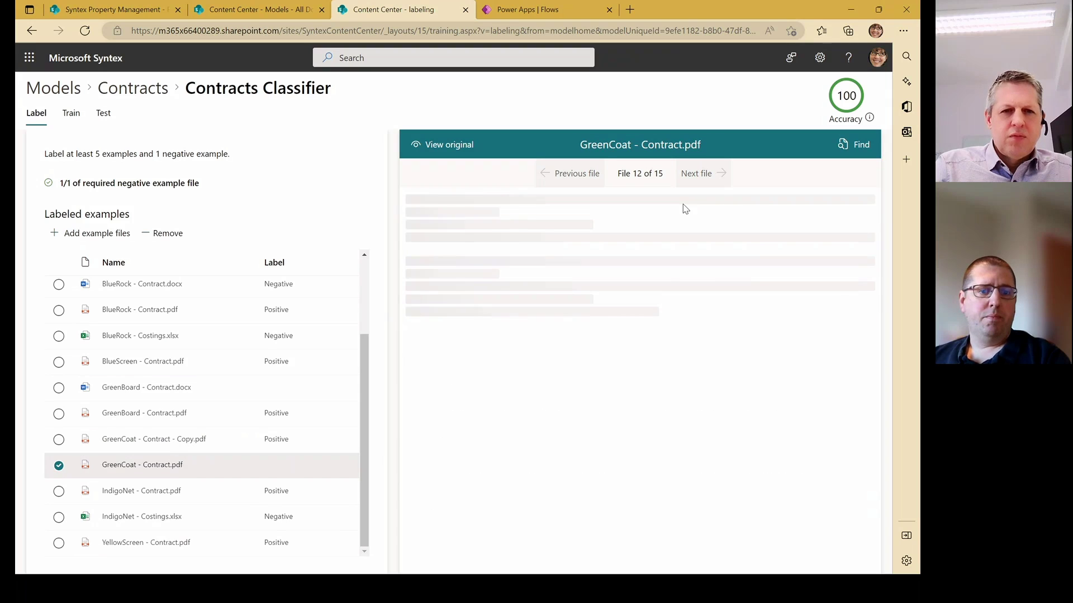
click(683, 210)
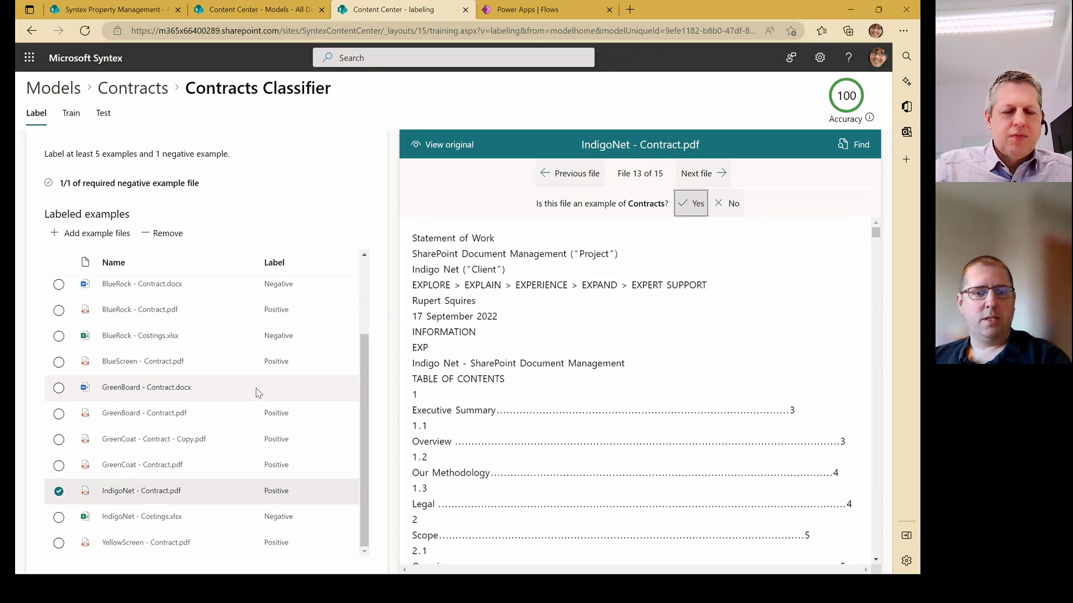
Label GreenBoard - Contract.docx as a negative example of Contracts and check the labels of the example files
click(256, 390)
click(731, 205)
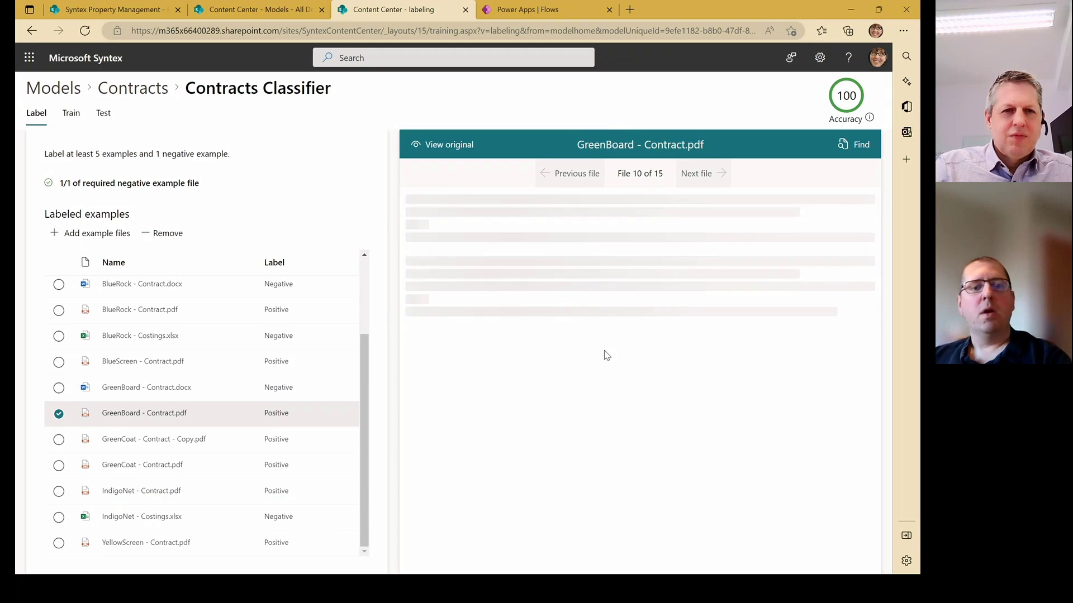
scroll(296, 408, up, 2)
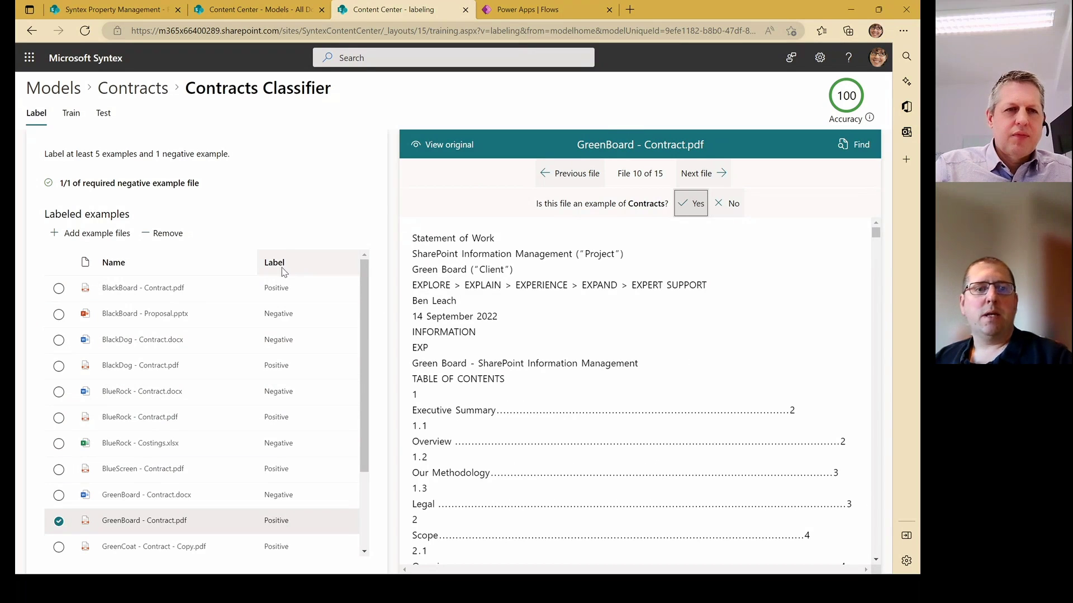
Go to the classifier's training stage and review the Statement of Work explanation's phrase list and advanced settings, leaving it unedited
click(71, 114)
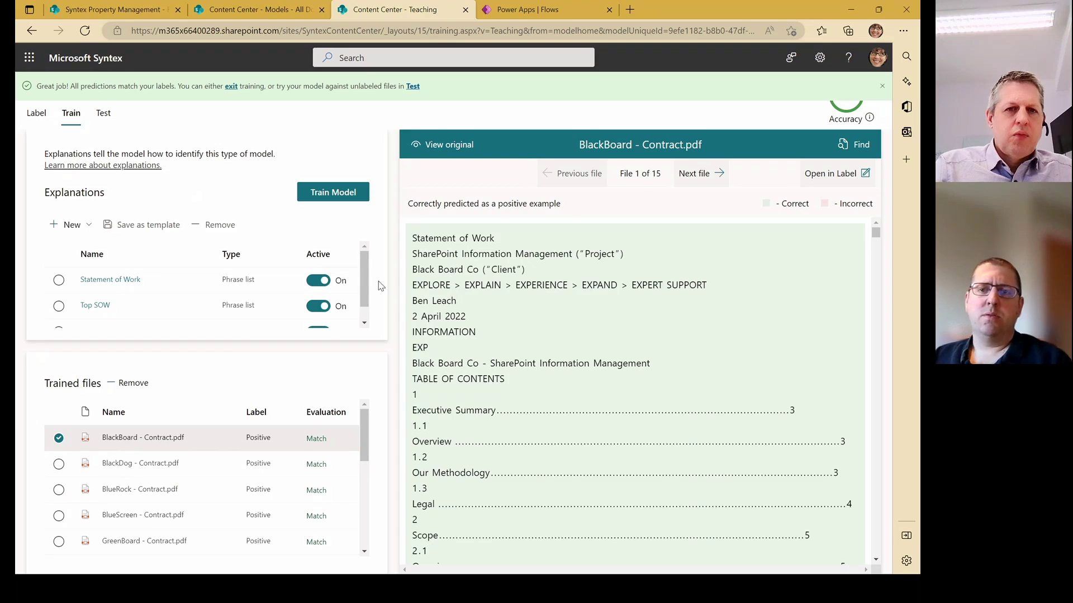
scroll(366, 282, down, 1)
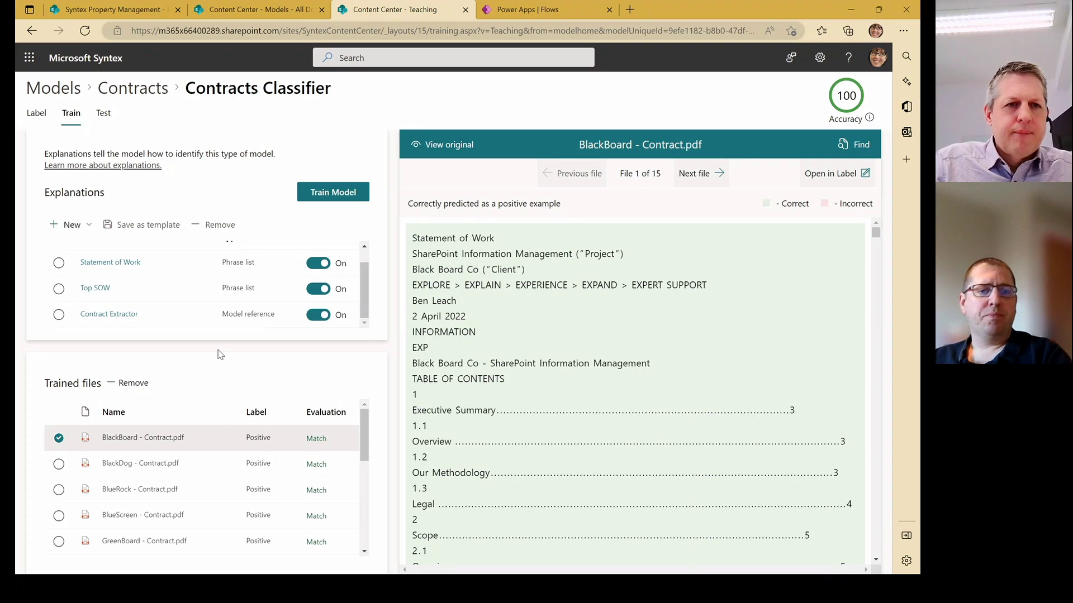
click(114, 265)
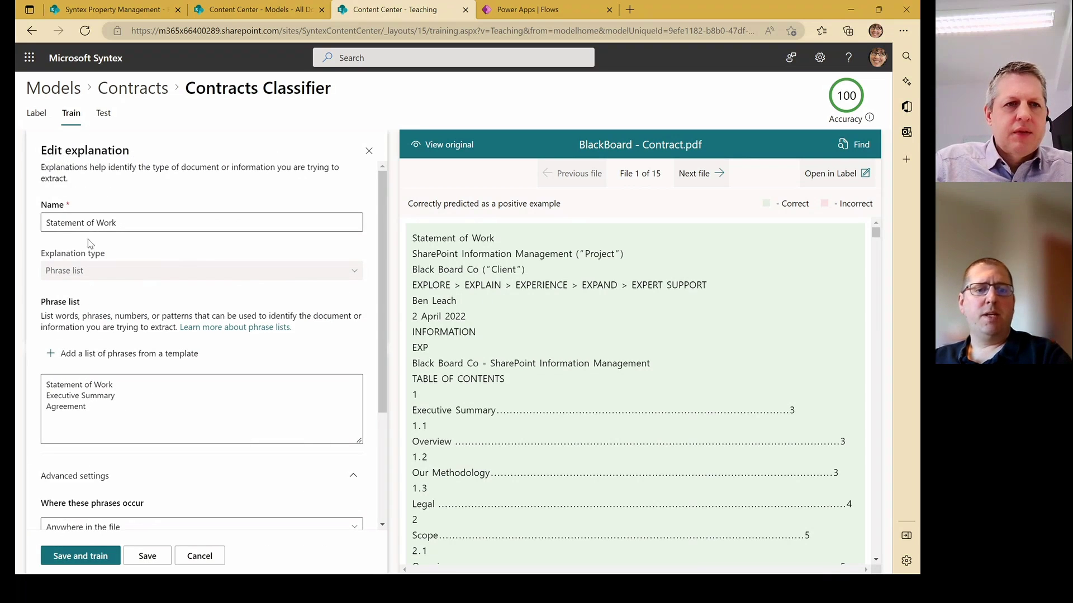
scroll(137, 304, down, 1)
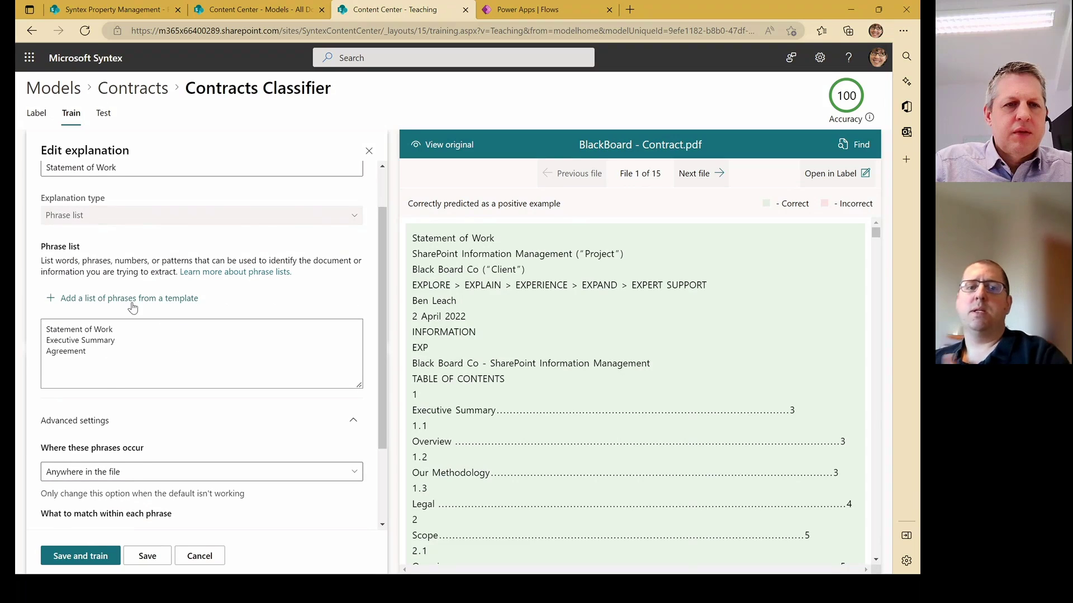
scroll(134, 310, down, 2)
scroll(132, 308, up, 2)
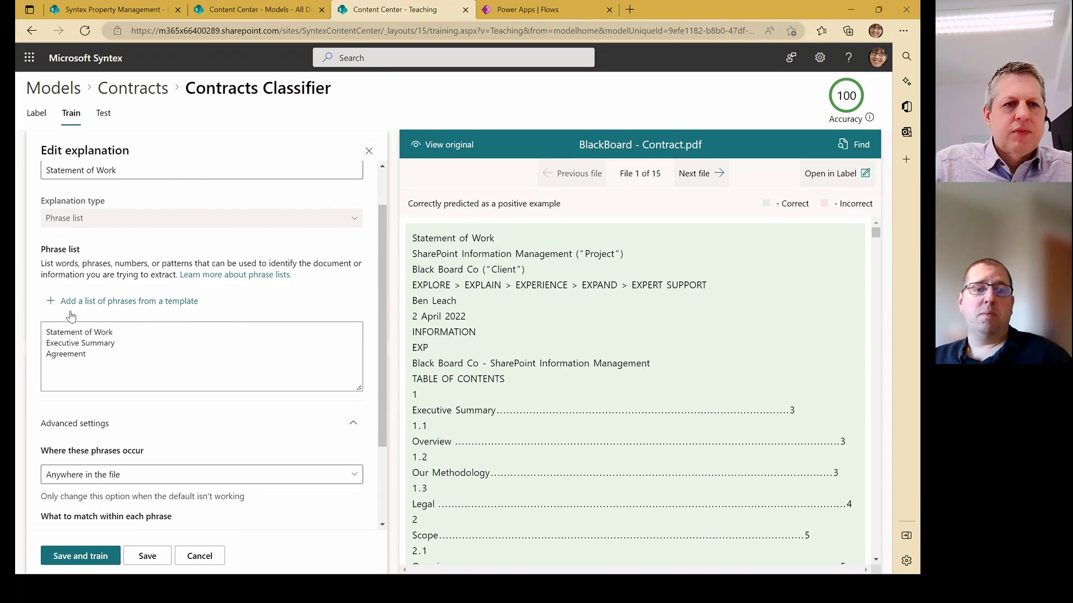
scroll(120, 316, down, 1)
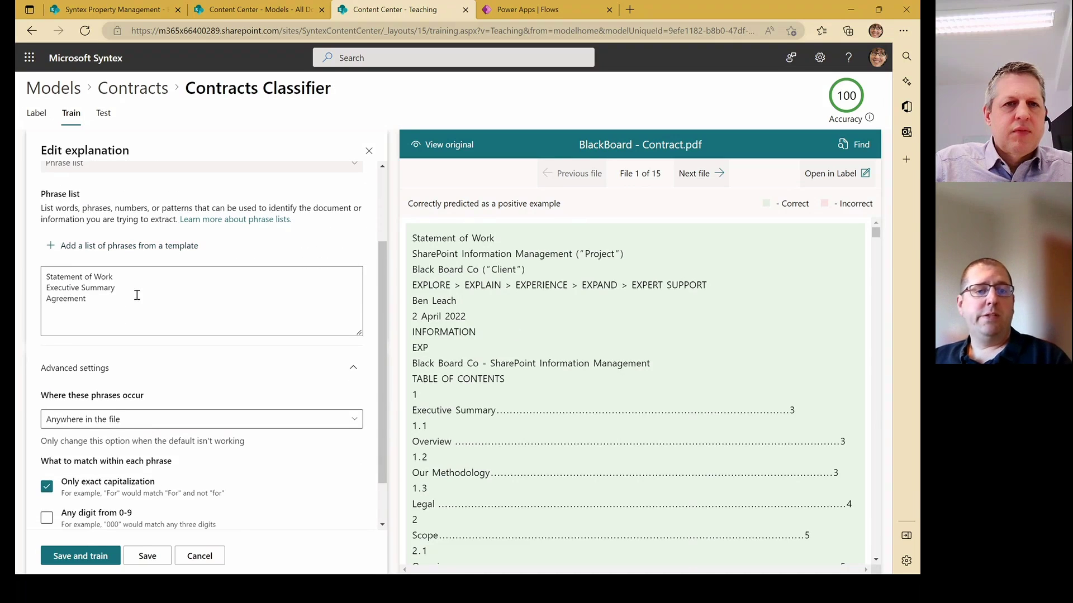
scroll(136, 294, up, 2)
click(369, 151)
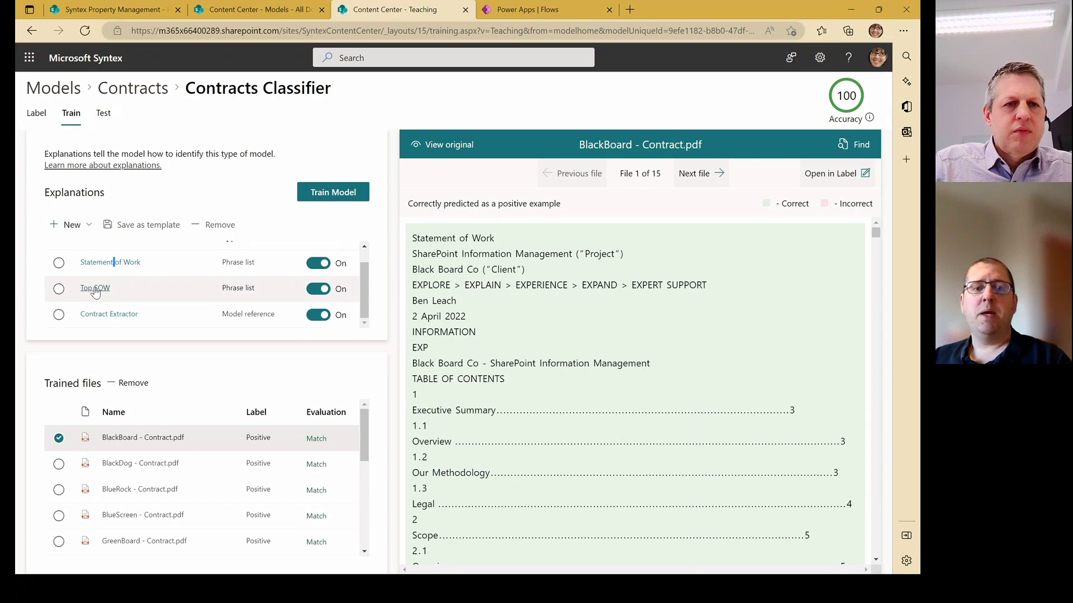
Open the Top SOW explanation and compare its phrase, location and end position settings with the text of BlackBoard - Contract.pdf
click(95, 289)
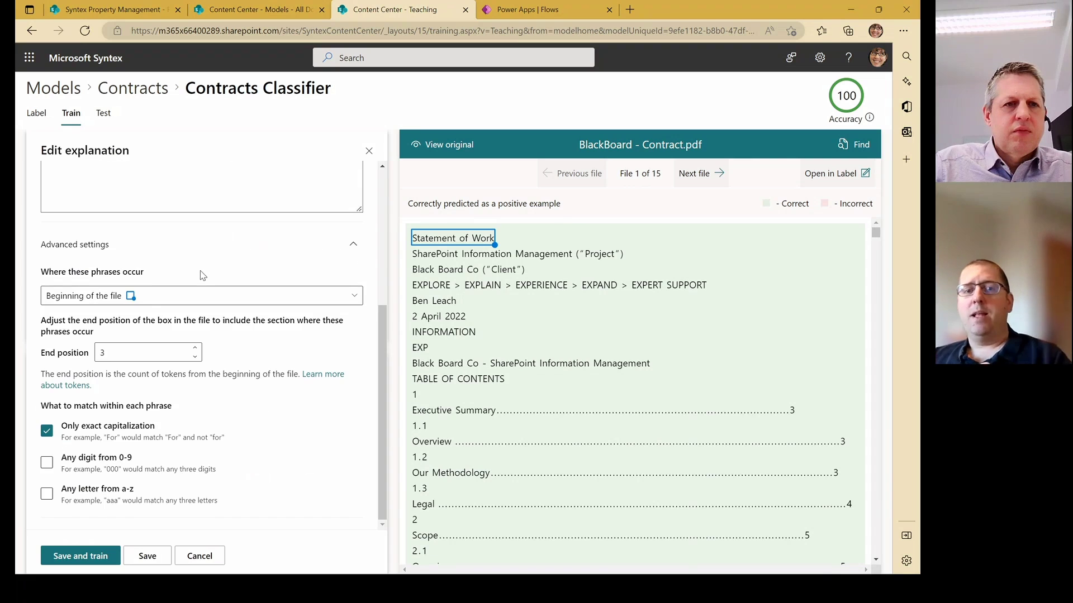
scroll(202, 275, up, 4)
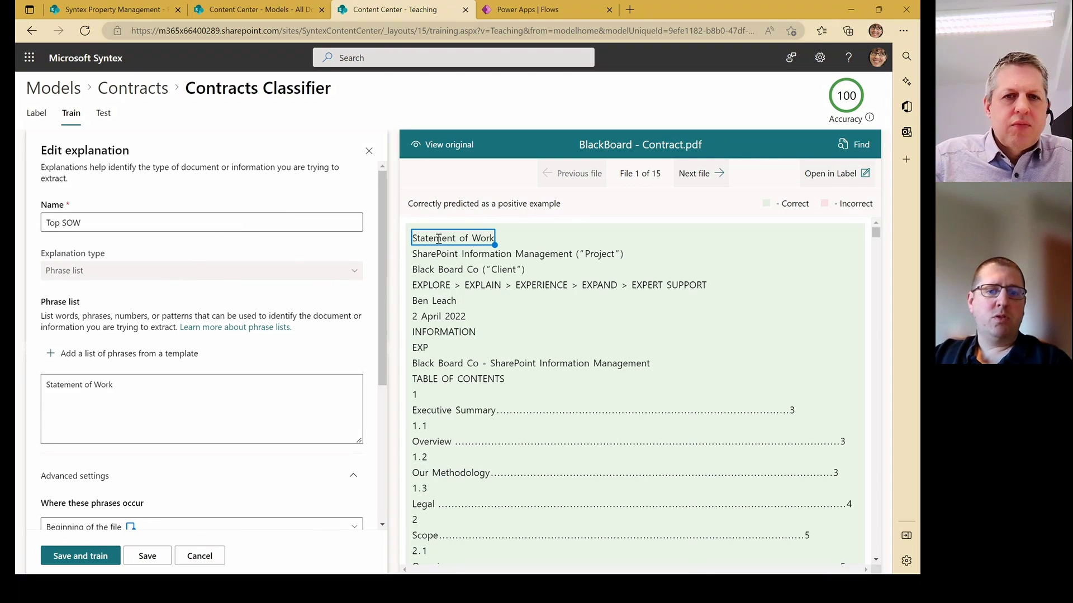
scroll(484, 256, down, 8)
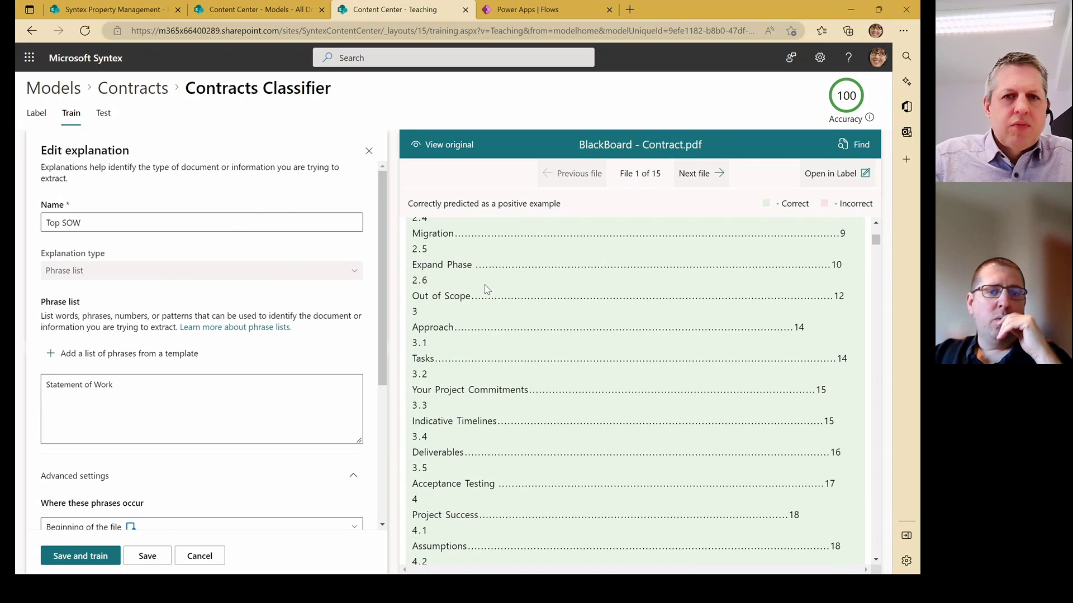
scroll(188, 303, down, 2)
scroll(188, 304, down, 2)
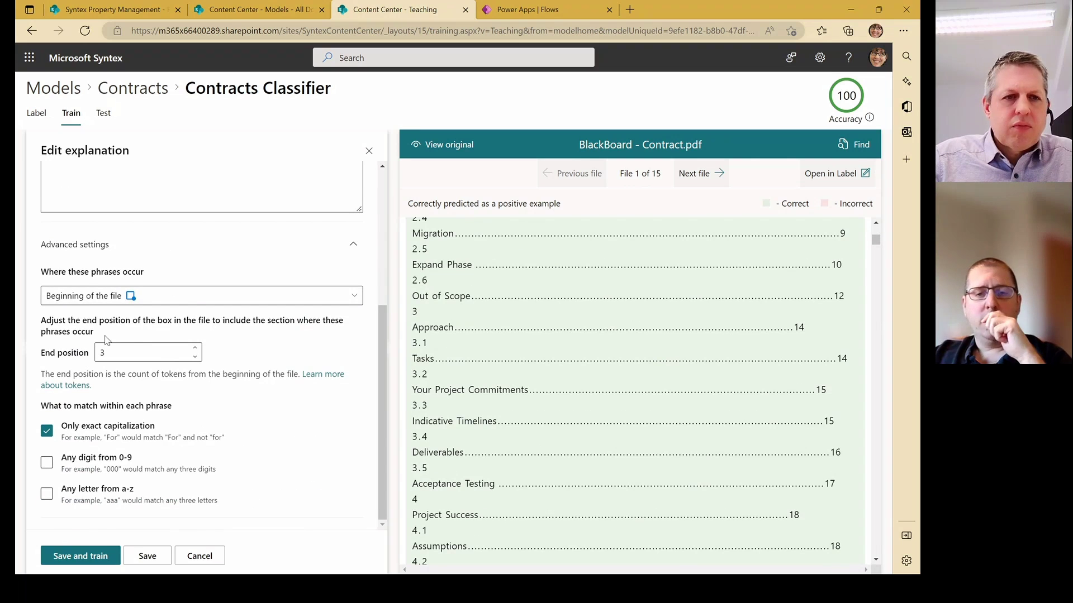
scroll(108, 340, up, 4)
scroll(542, 274, up, 6)
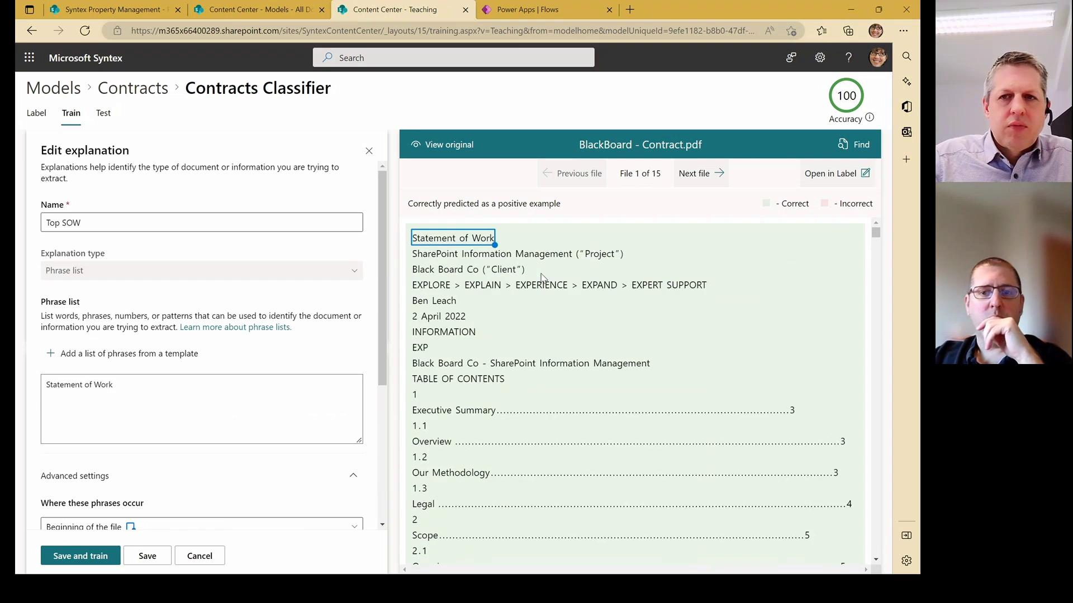
Check the Top SOW beginning-of-file range in each following example file up to BlackDog - Contract.docx, and close the explanation without saving
click(711, 174)
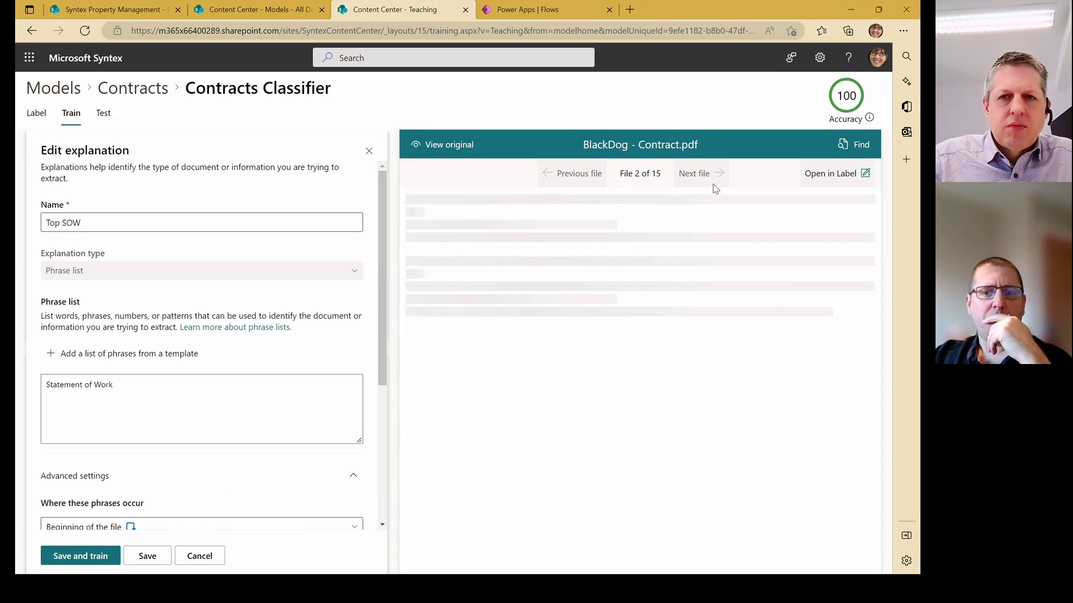
click(717, 174)
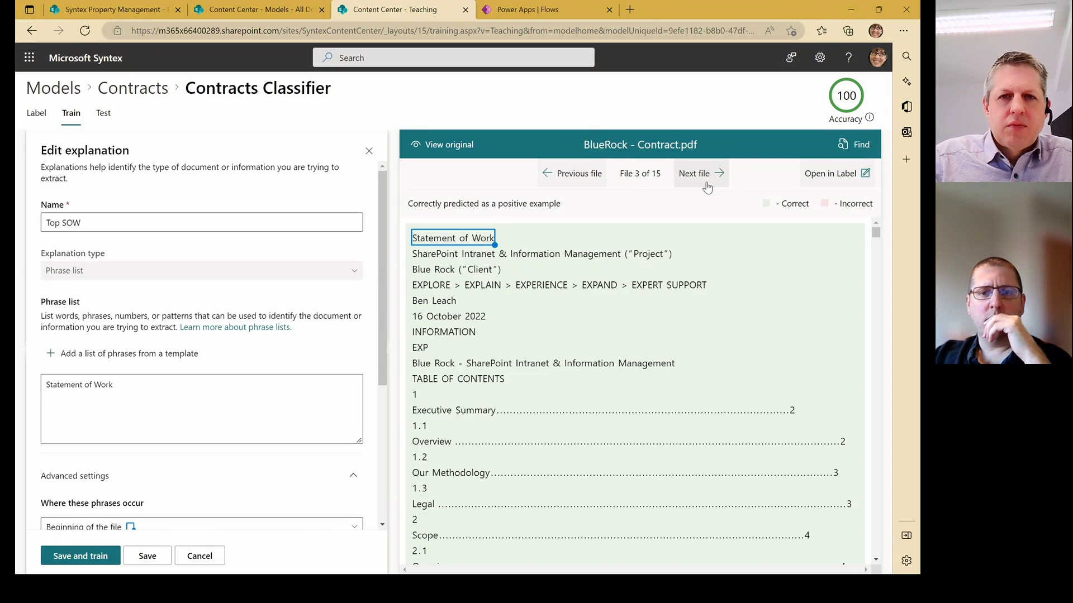
click(706, 177)
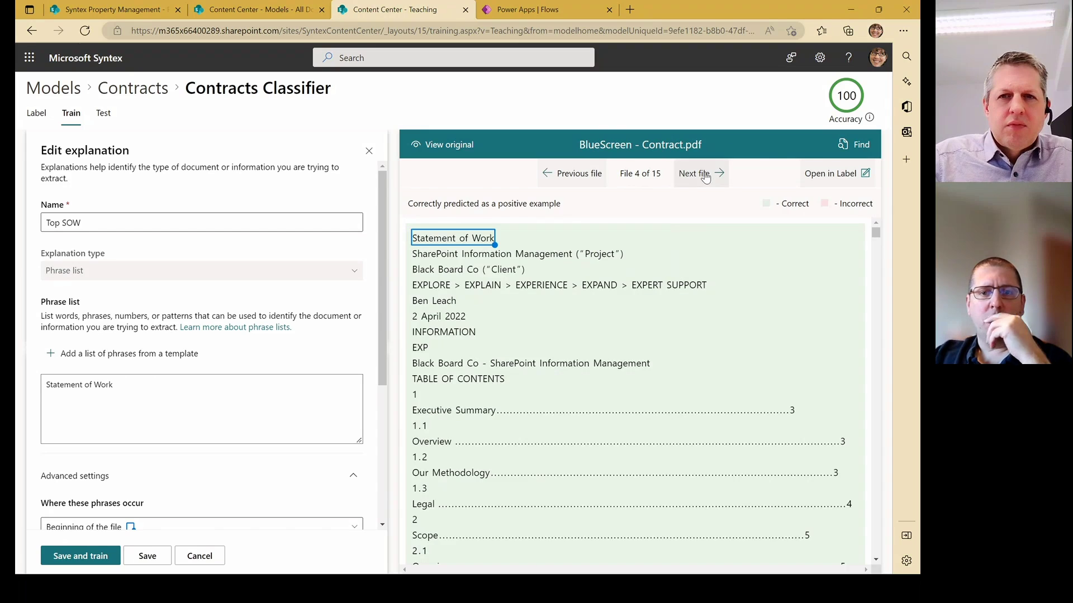
click(705, 178)
click(703, 181)
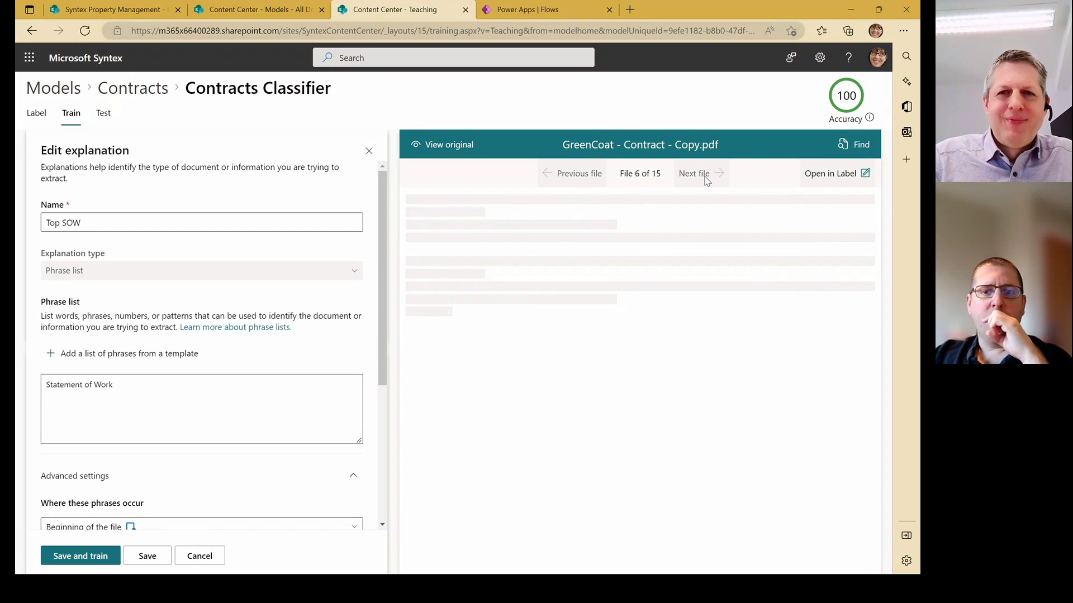
click(707, 177)
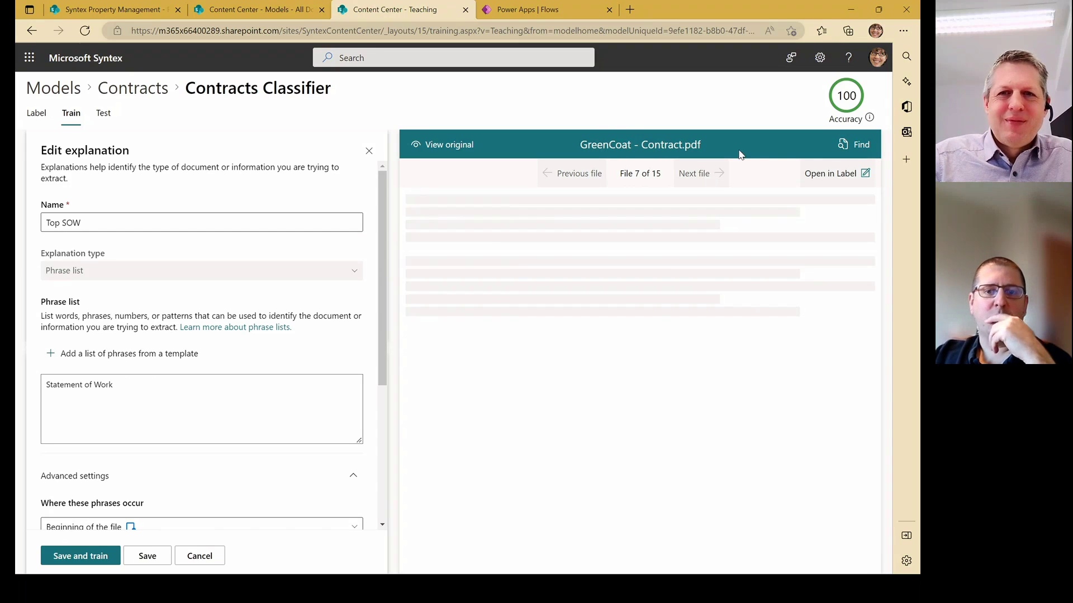
click(711, 177)
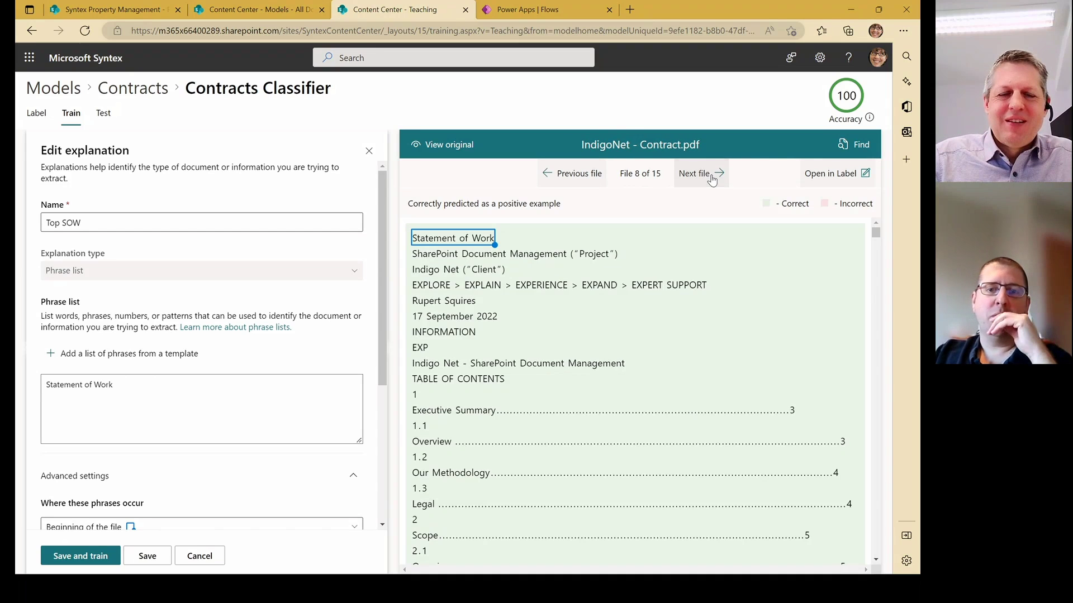
click(711, 178)
click(711, 178)
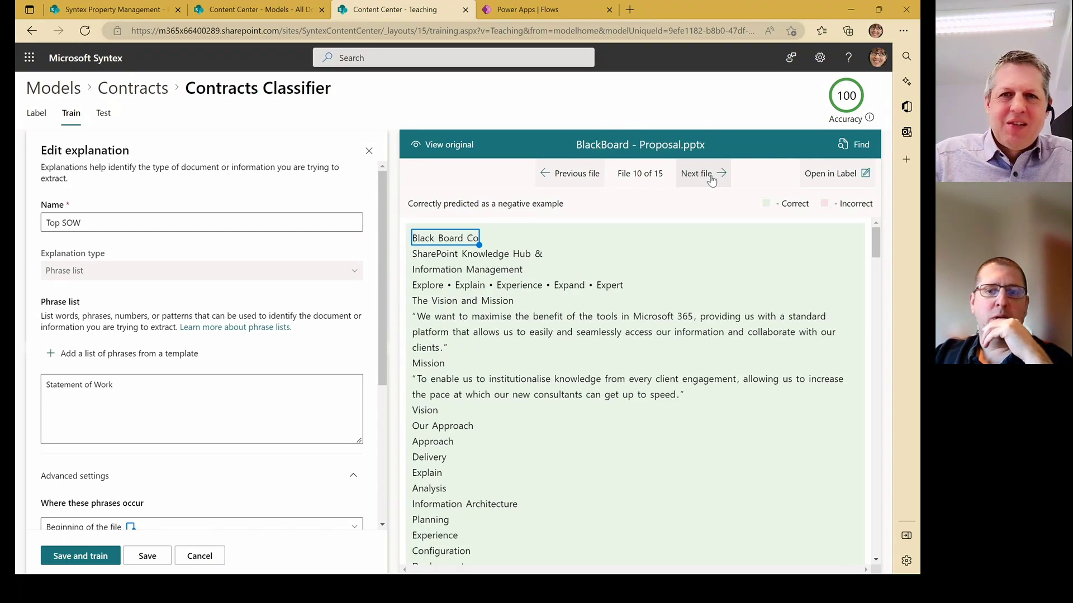
click(711, 179)
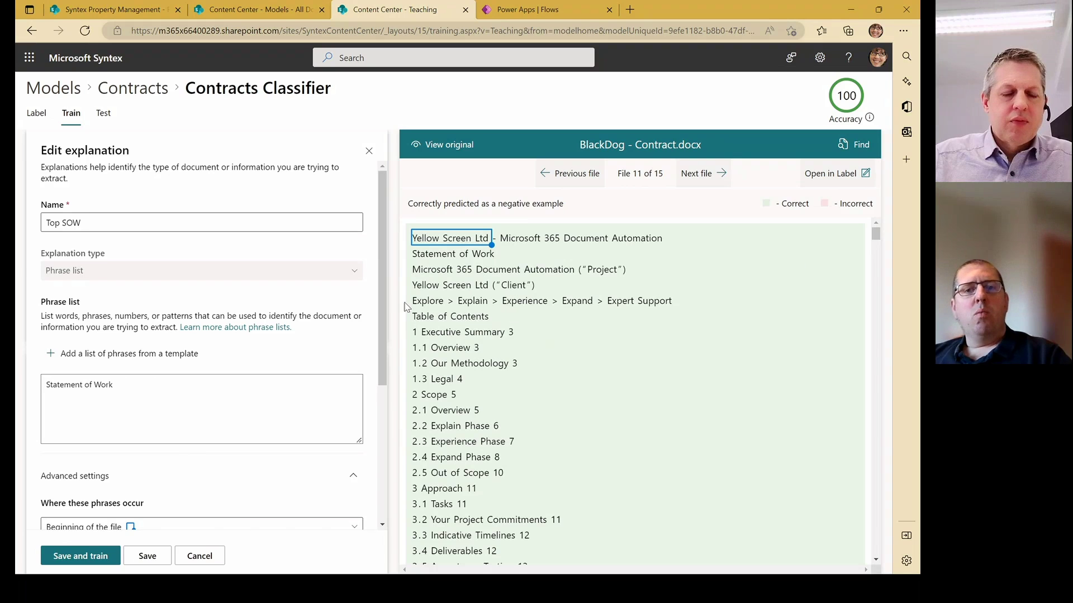
click(368, 152)
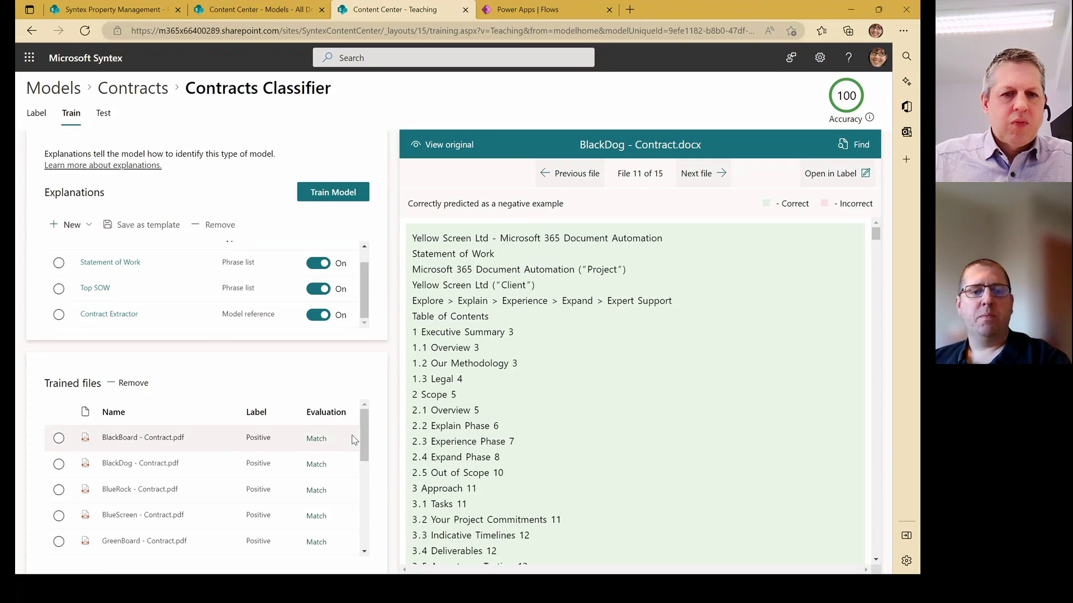
Review the positive and negative labels and the evaluation results in the list of trained files
drag(364, 435, 352, 529)
scroll(352, 520, up, 2)
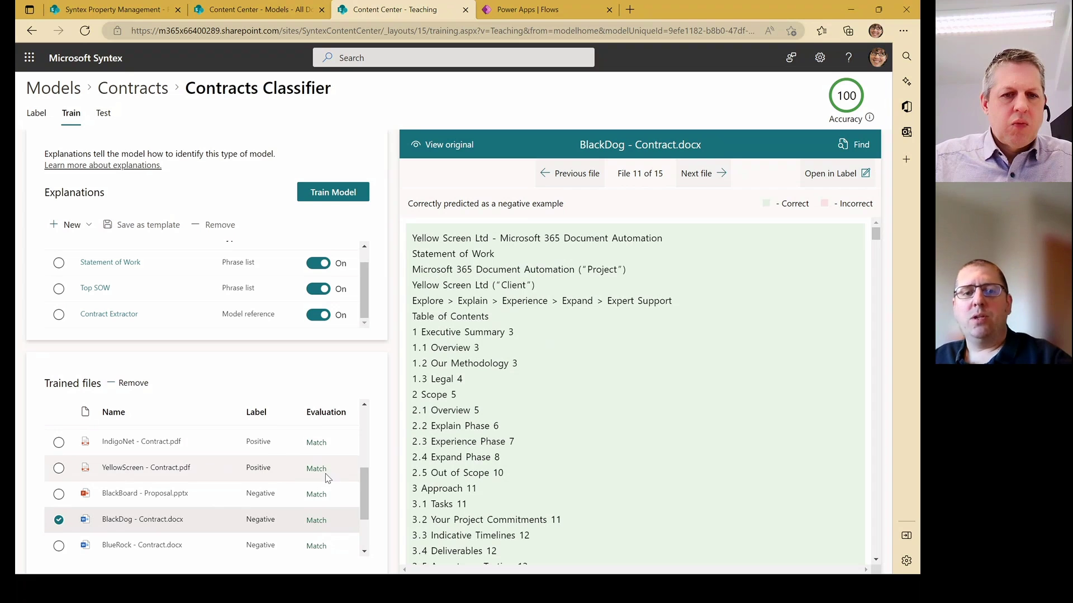
mouse_move(314, 472)
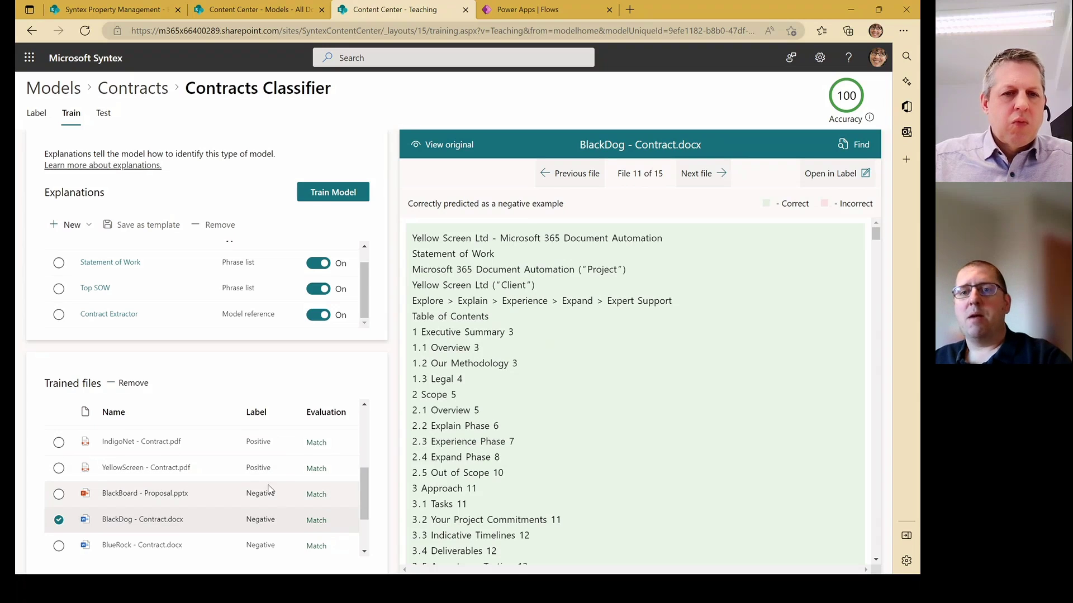
mouse_move(320, 494)
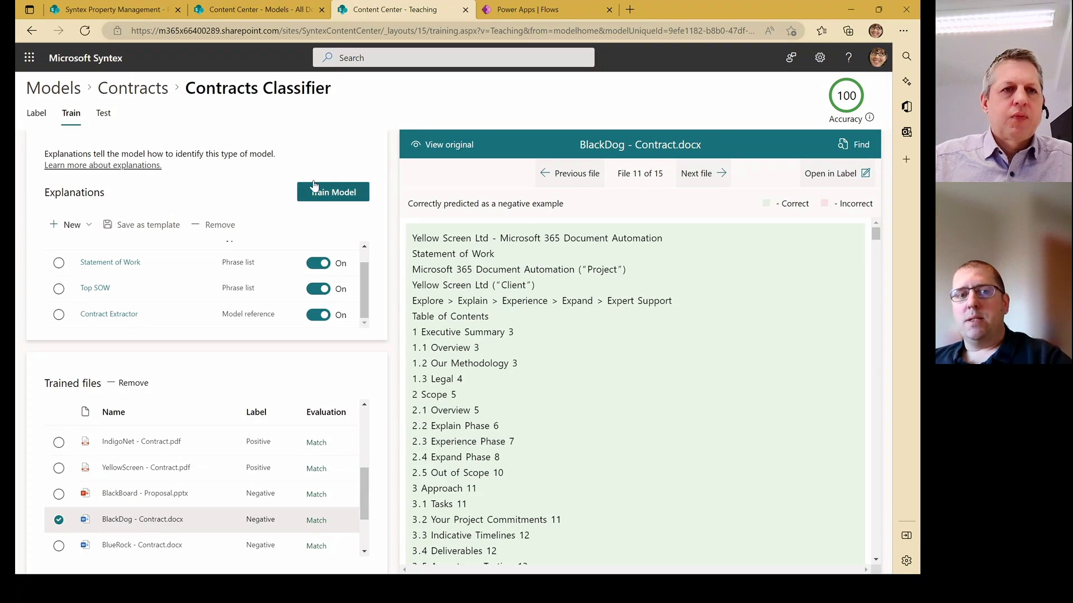
Go to the classifier's test stage and start uploading an example file from the Test Data folder
click(104, 115)
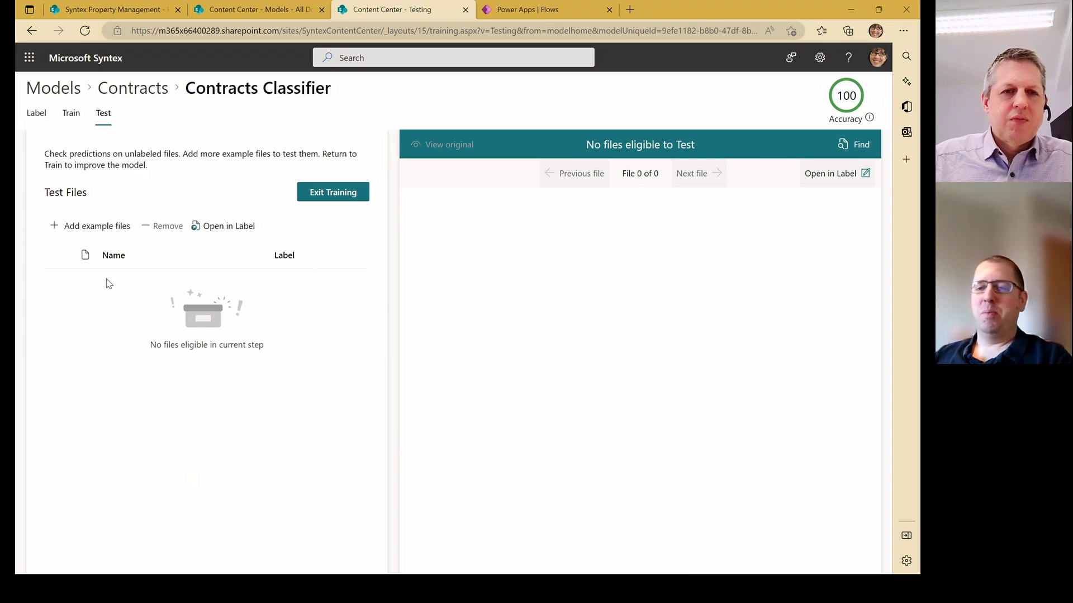
click(97, 226)
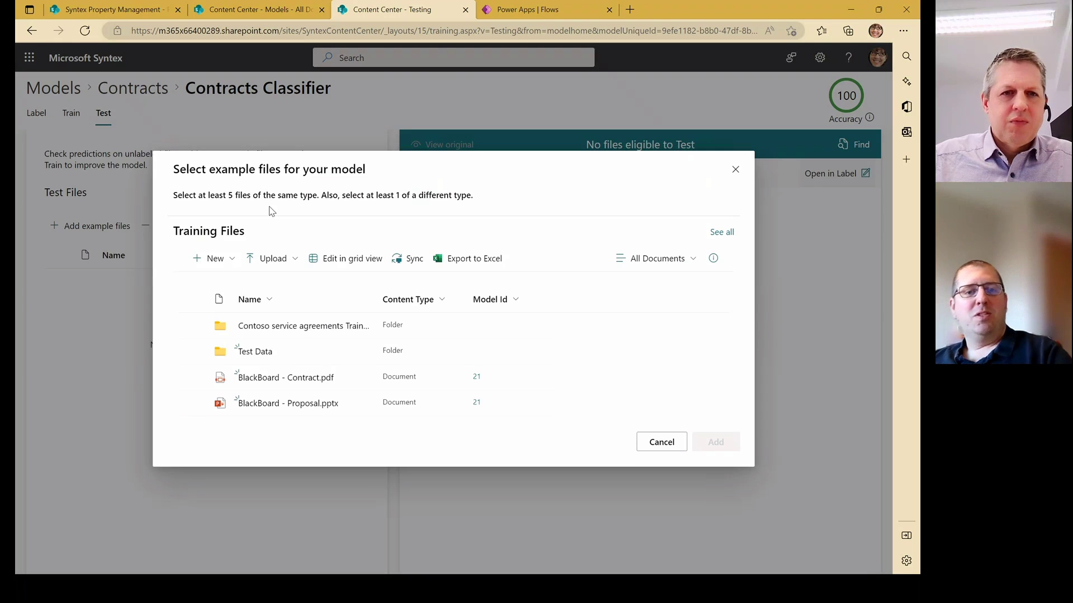
click(192, 378)
click(193, 377)
click(273, 258)
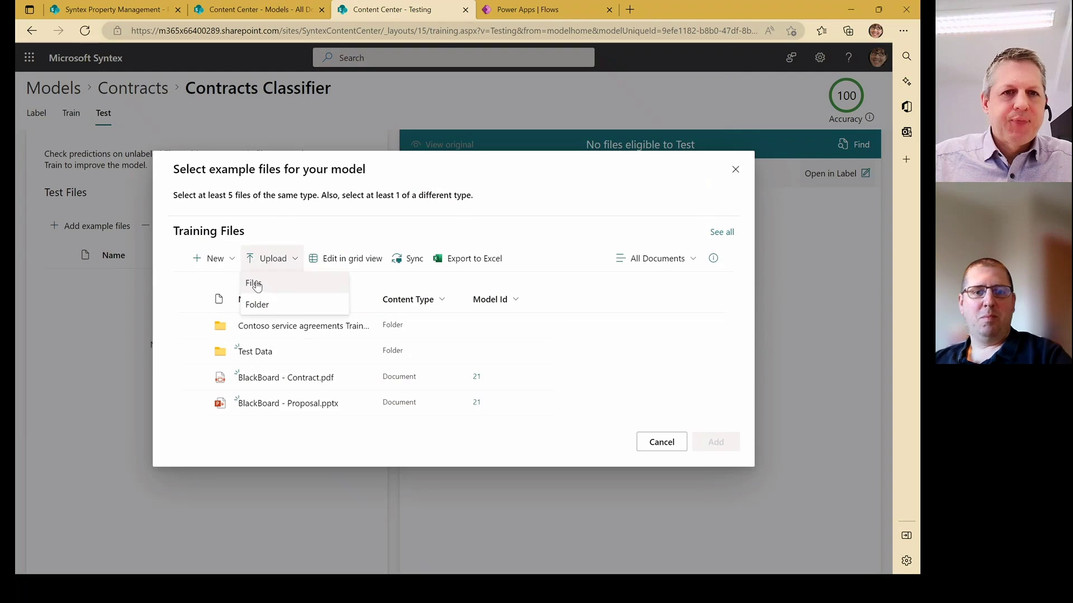
click(255, 284)
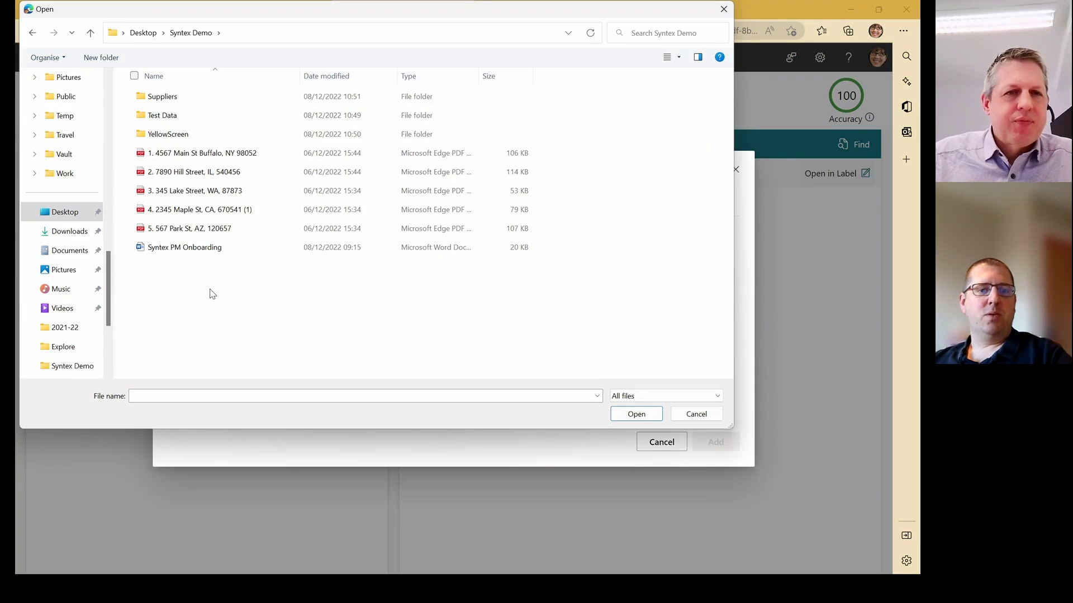
double_click(187, 116)
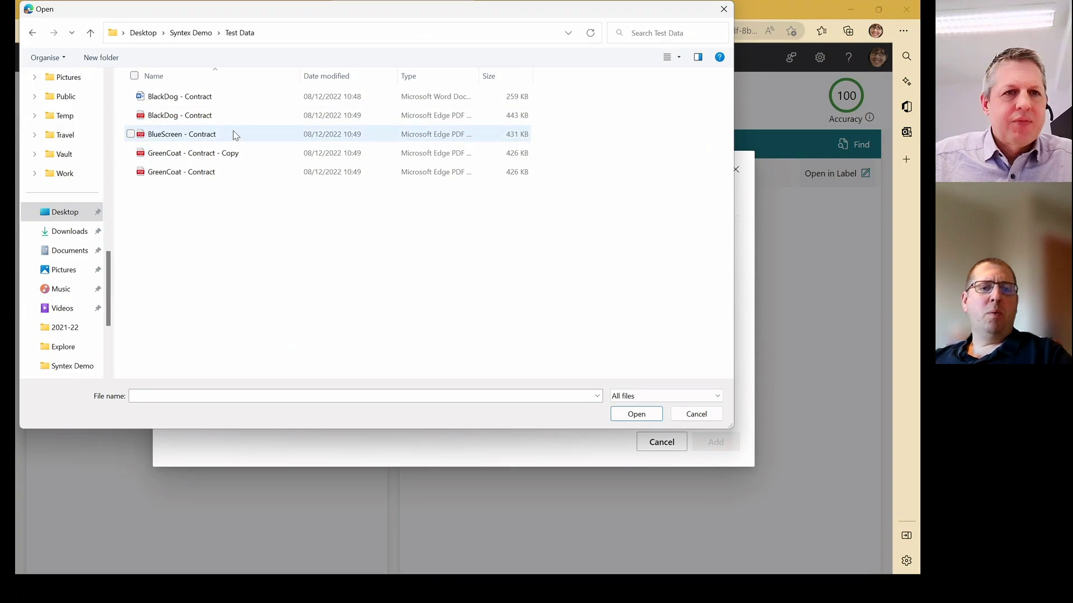
Rename the BlackDog - Contract PDF in the Test Data folder as Green Dog - Contract
click(224, 118)
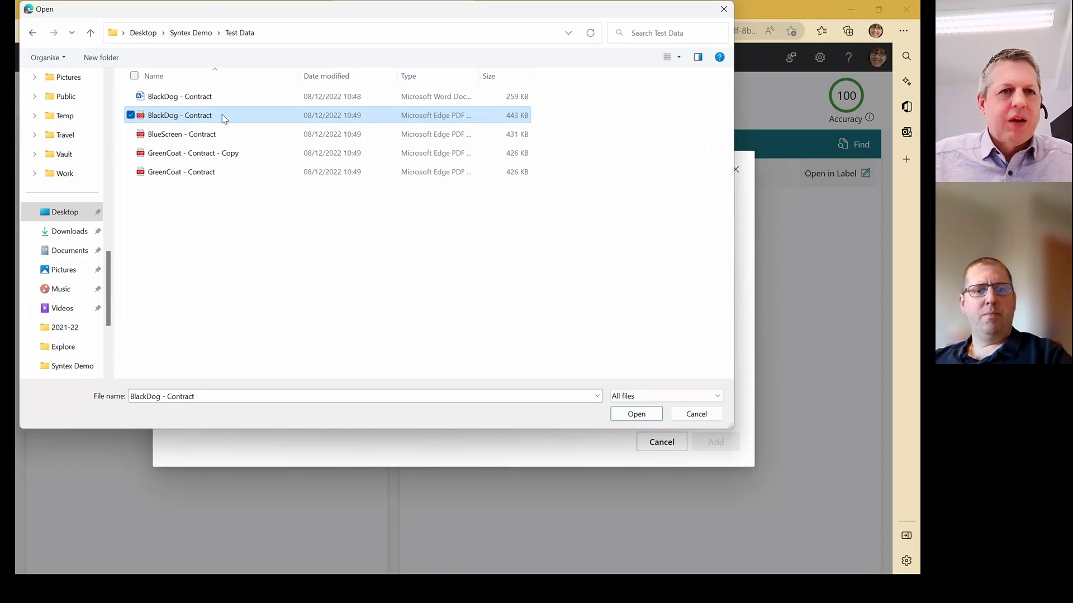
right_click(187, 115)
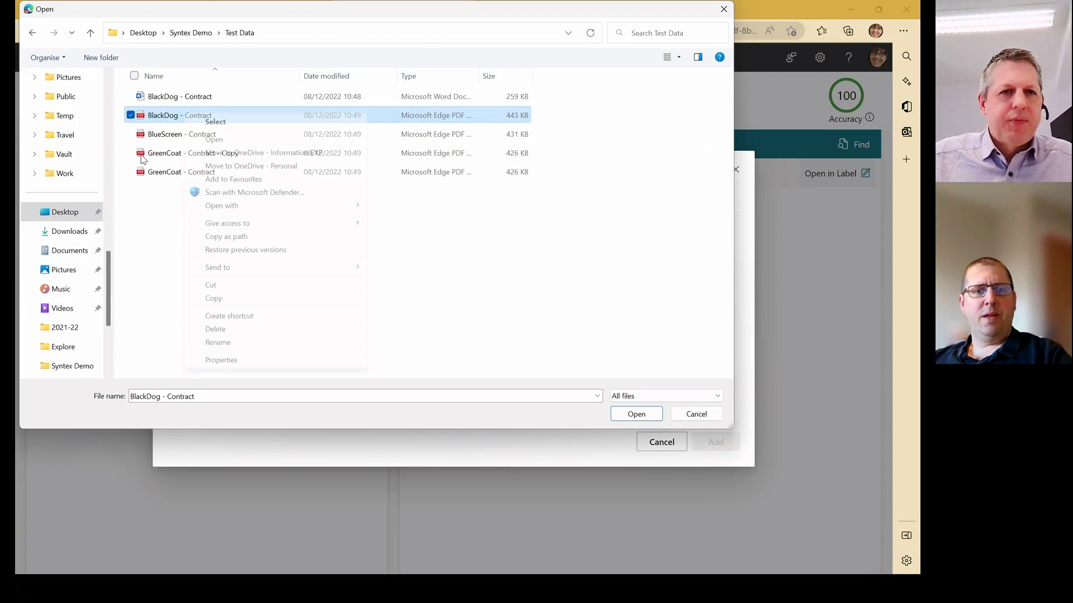
click(218, 342)
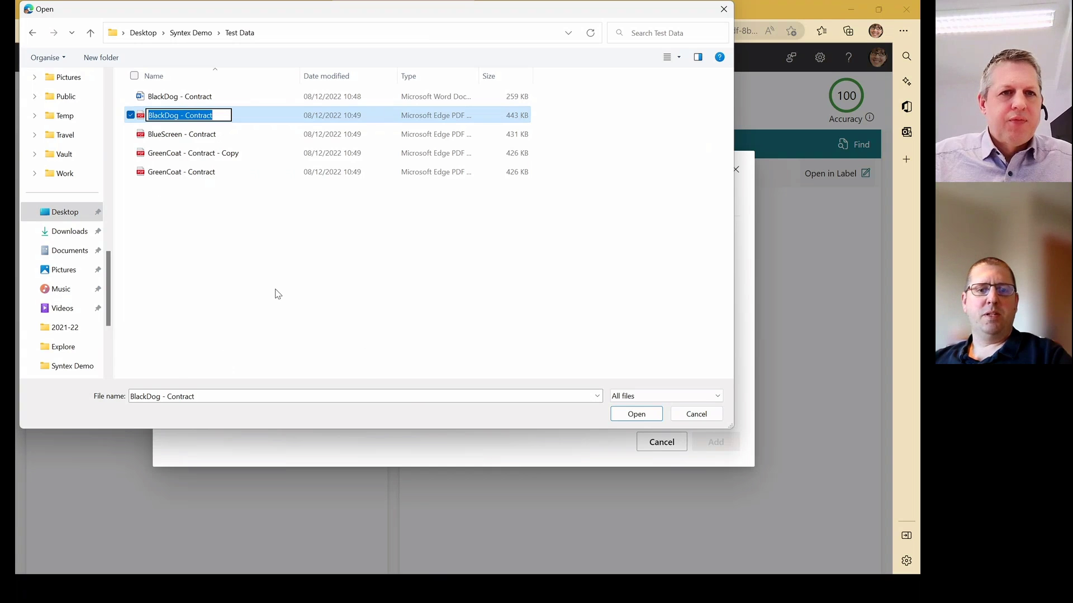
key(End)
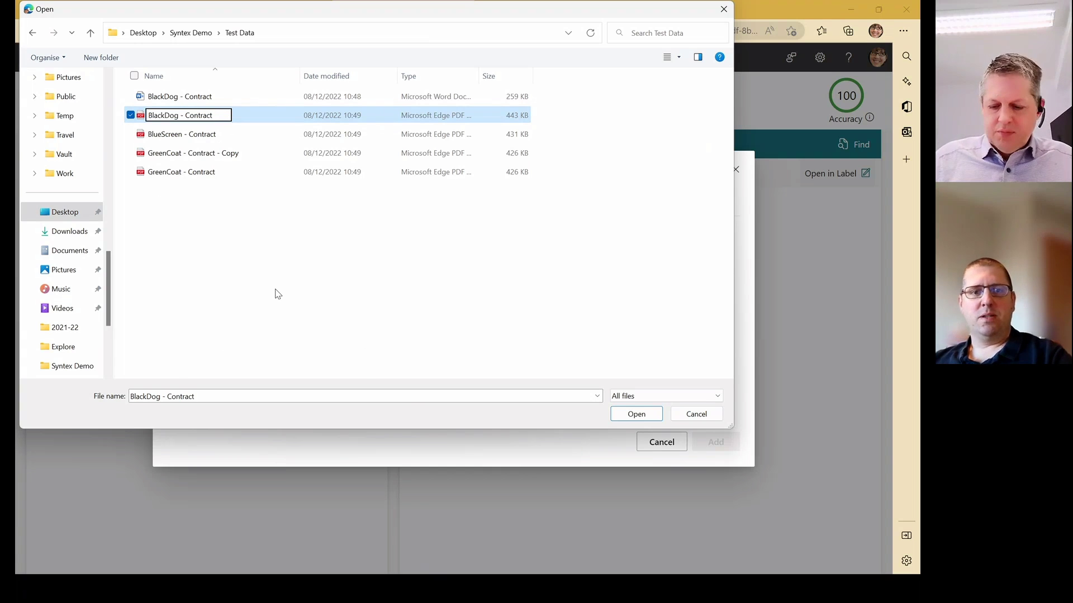
key(Home)
key(Right)
key(shift+Right)
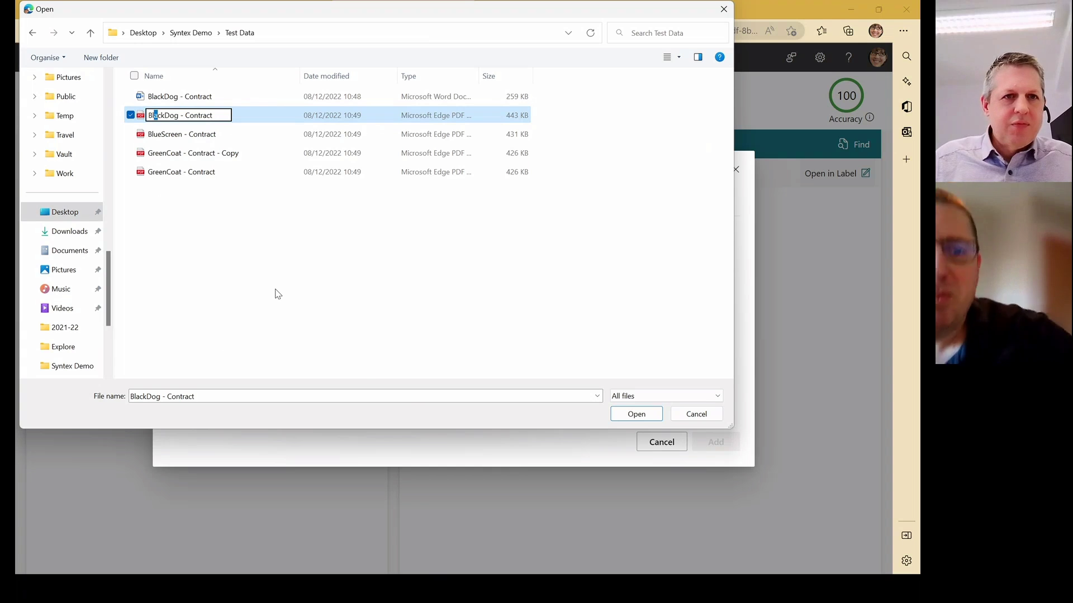
key(shift+Right)
key(shift+Right)
key(BackSpace)
key(BackSpace)
text(Gre)
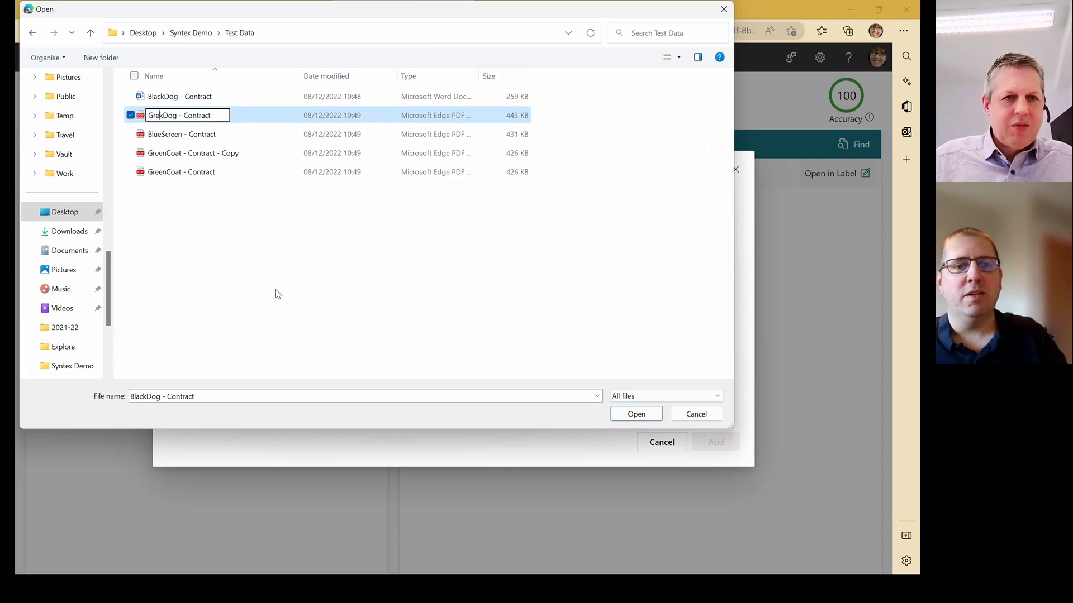
key(Delete)
text(en)
key(Return)
Upload Green Dog - Contract.pdf as a test file and check the classifier's prediction for it
key(Escape)
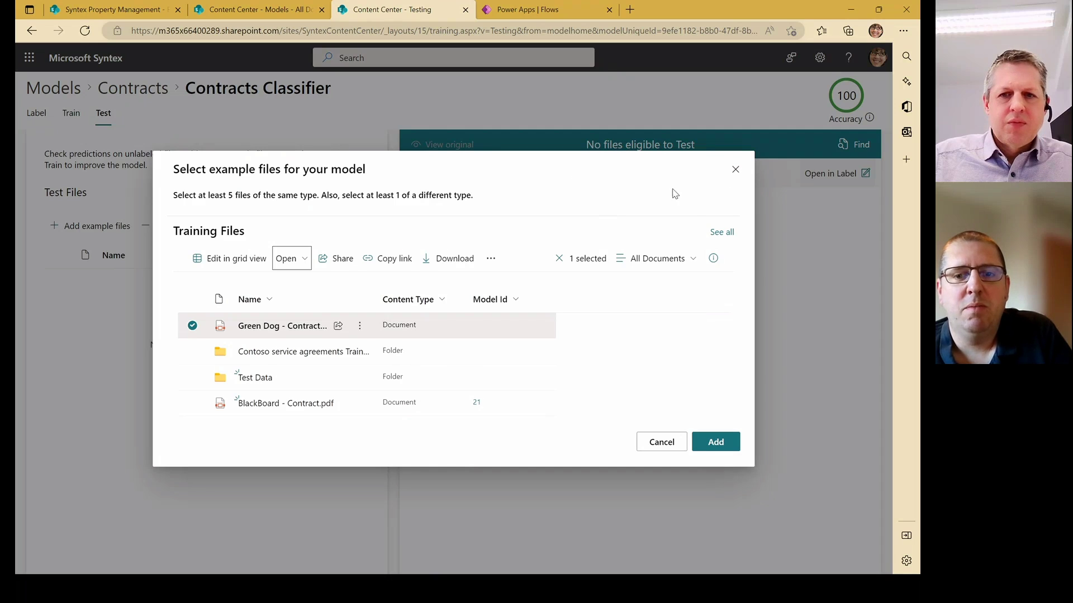
click(719, 443)
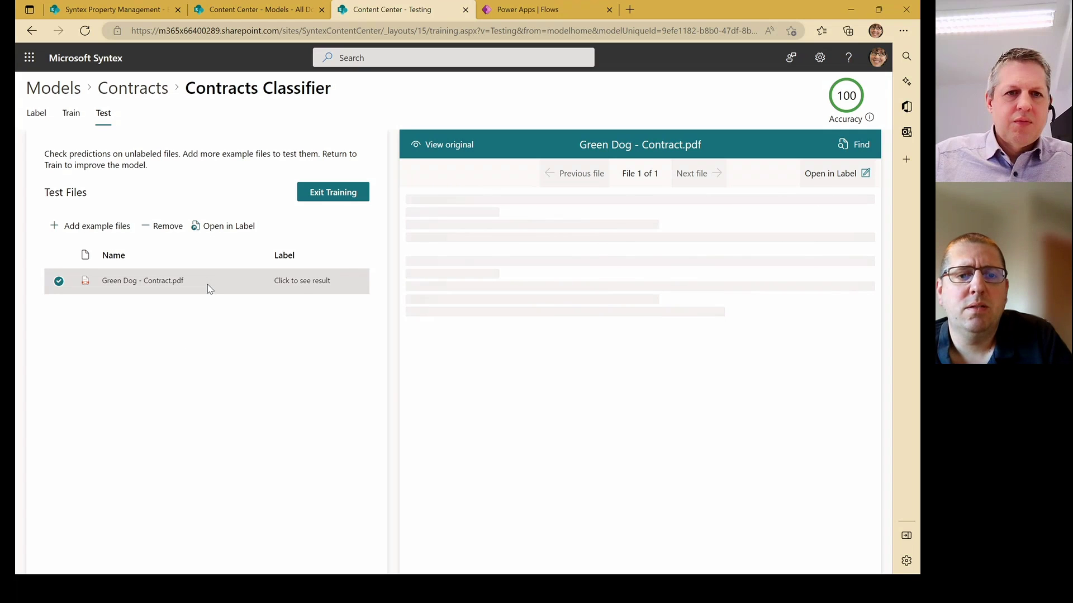
triple_click(299, 280)
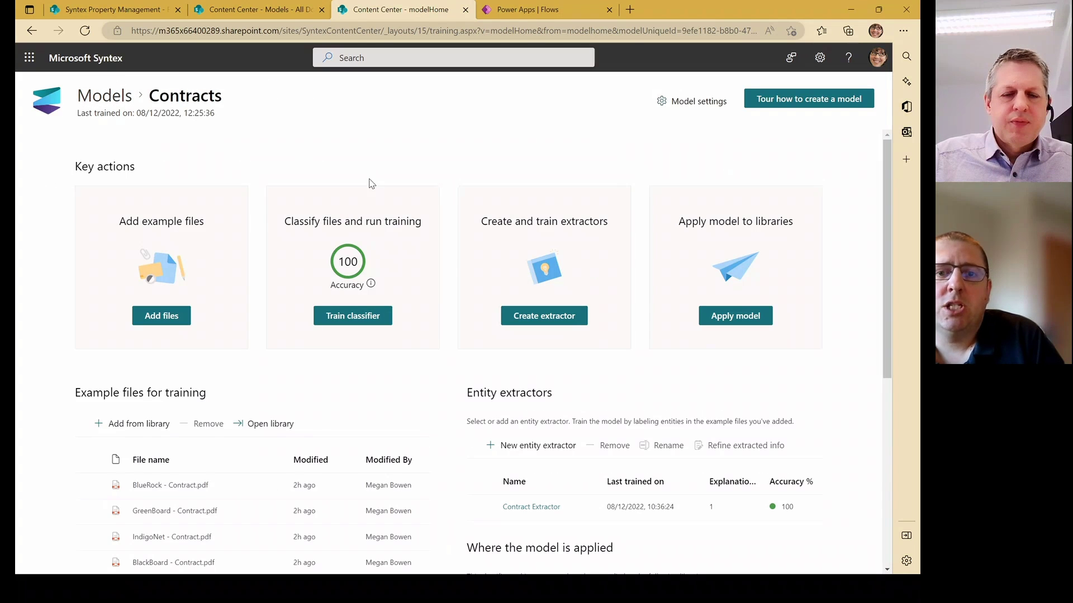
Open the Contract Extractor from the Contracts model page and review the labels in its example files up to BlackDog - Contract.pdf
scroll(436, 325, down, 3)
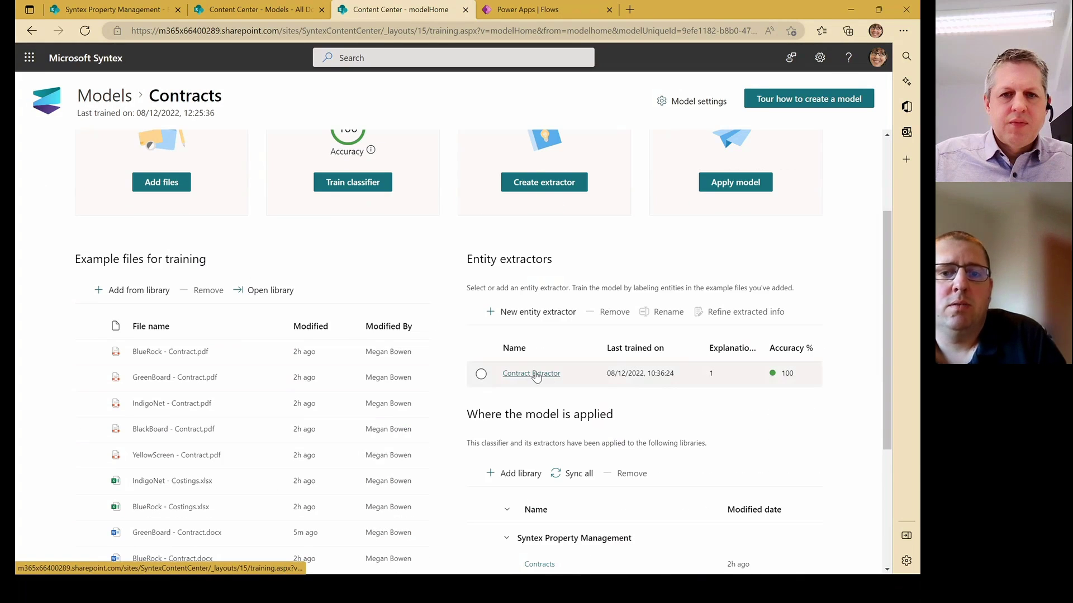
click(530, 375)
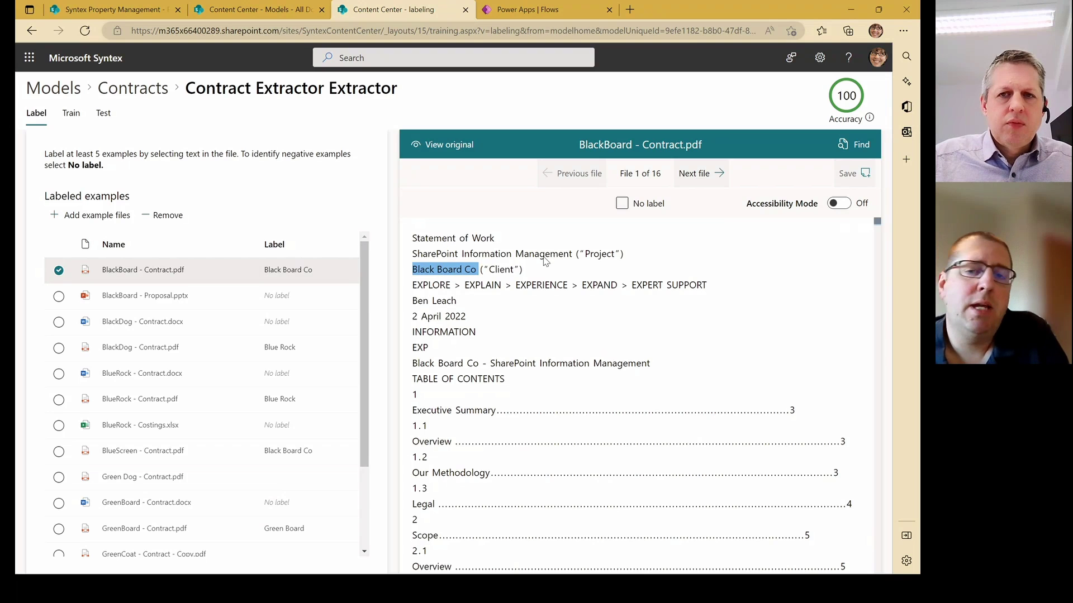
click(693, 174)
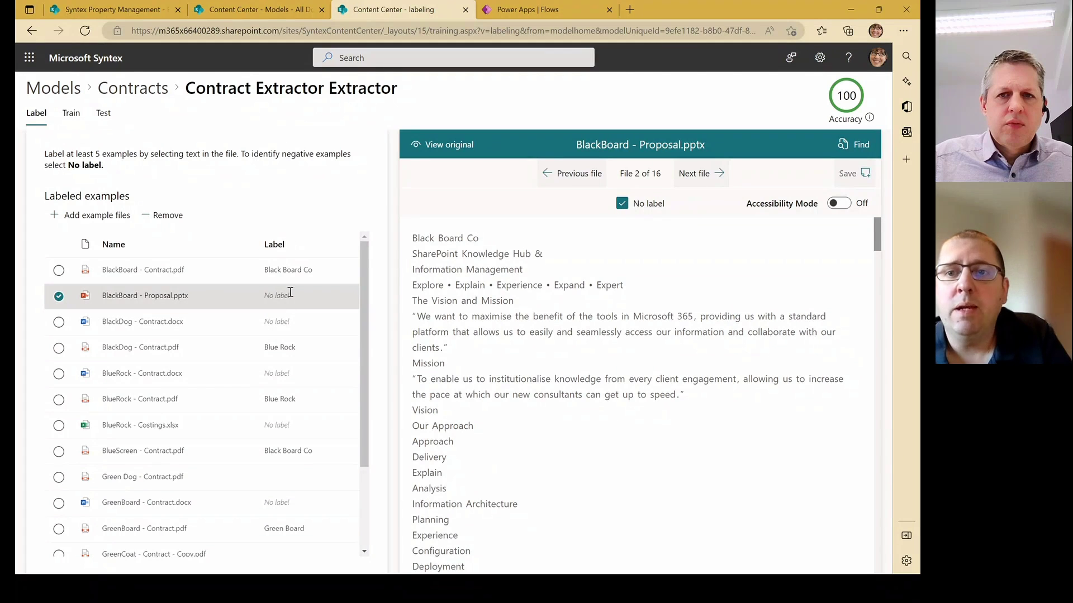
click(696, 177)
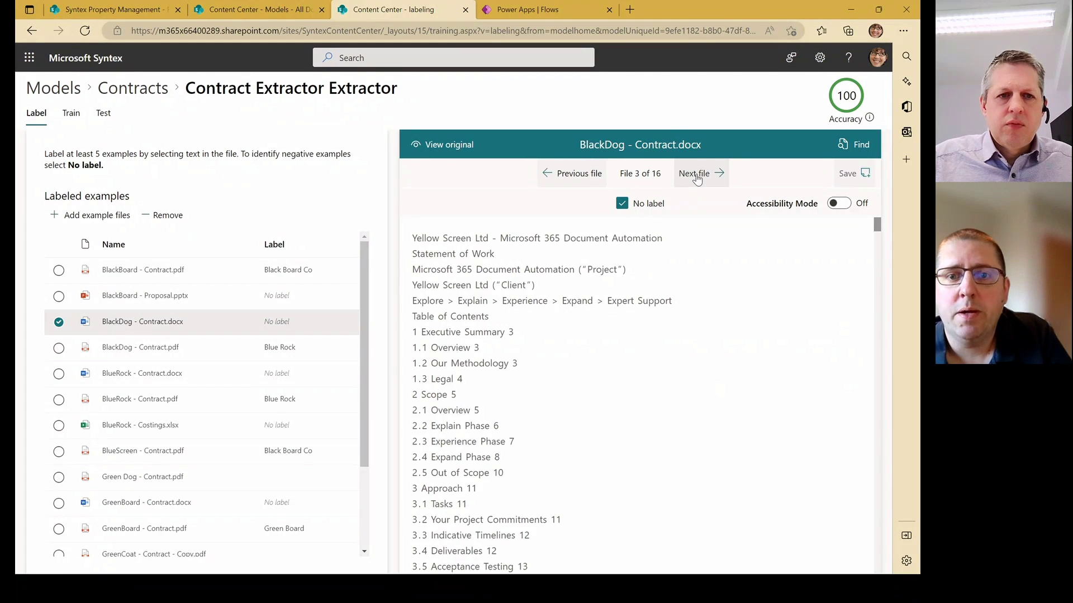
click(696, 176)
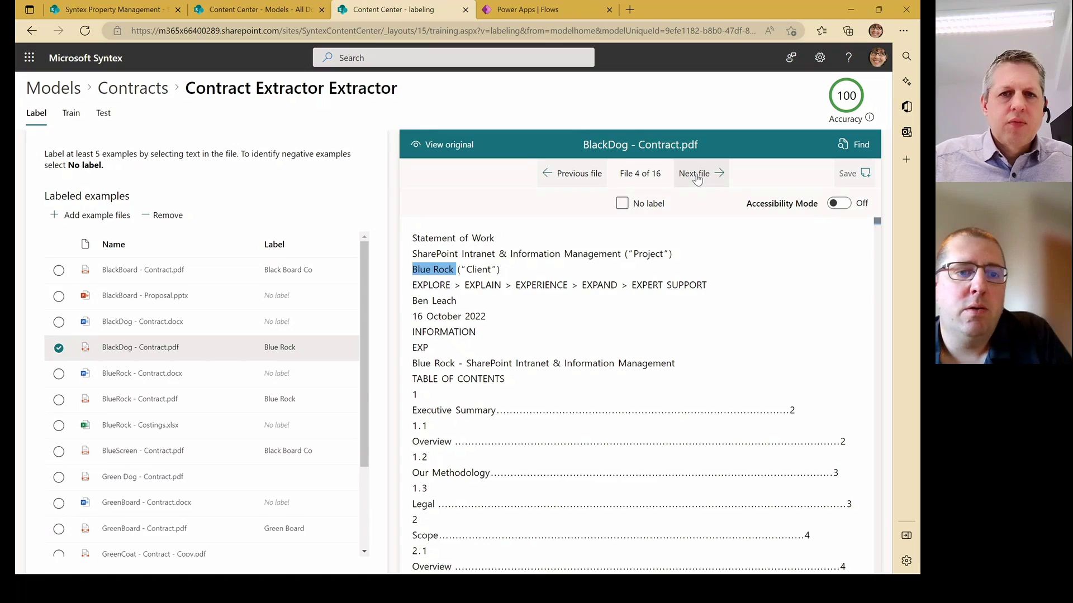
Go to the extractor's training stage and review the Phrases explanation's phrase list and custom range, closing it without changes
click(71, 113)
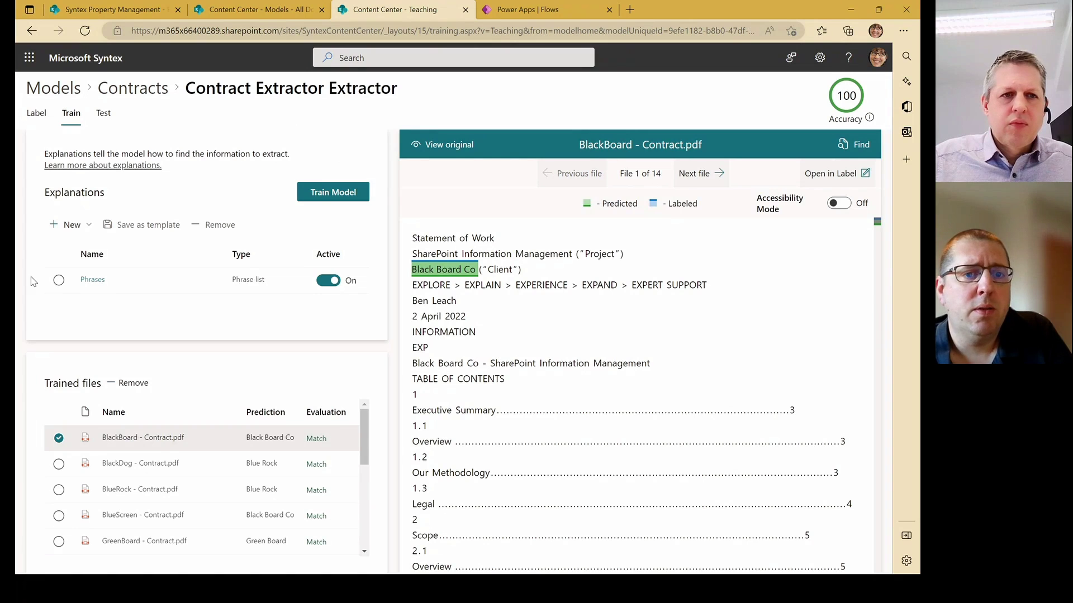
click(93, 280)
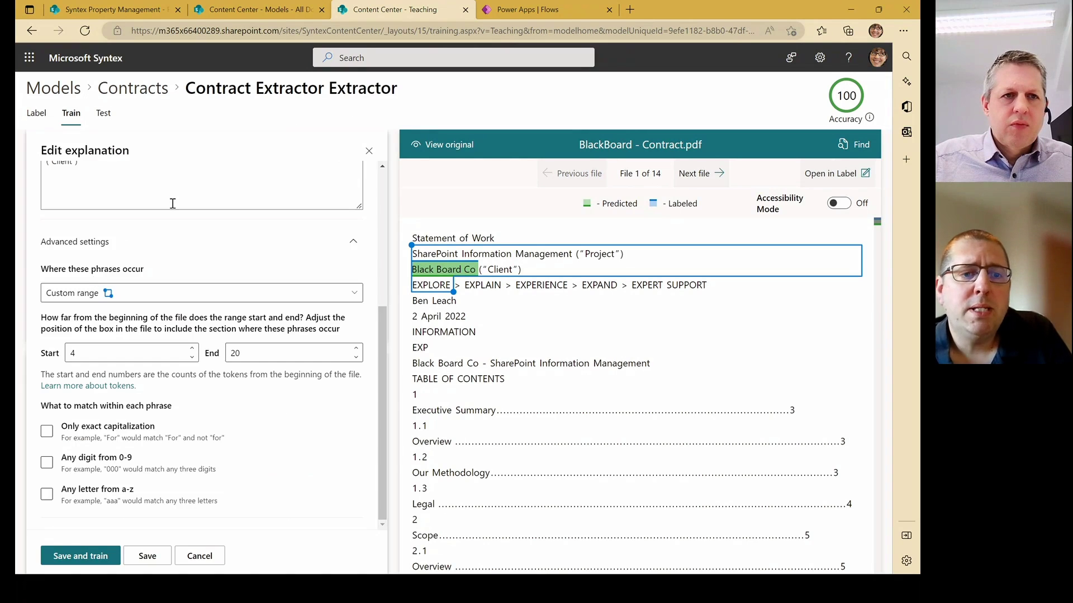
scroll(170, 203, up, 4)
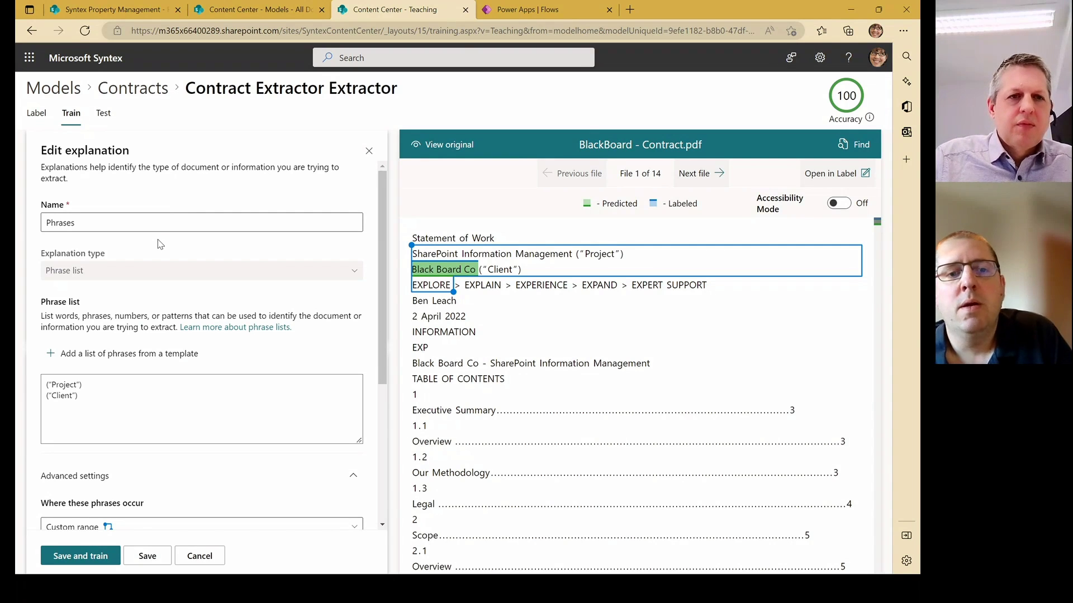
scroll(160, 244, down, 3)
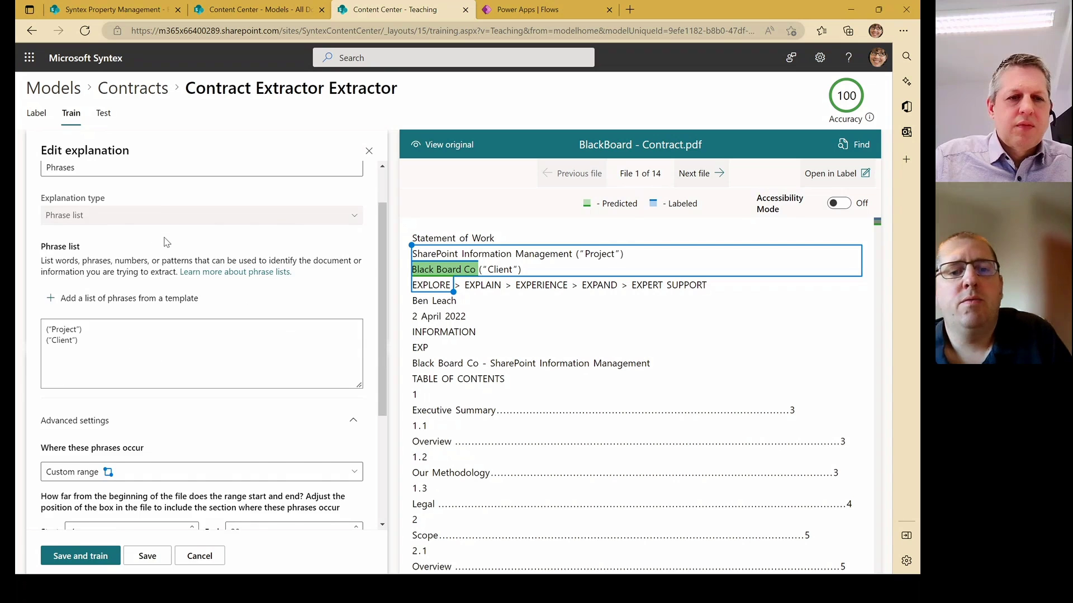
scroll(159, 242, down, 1)
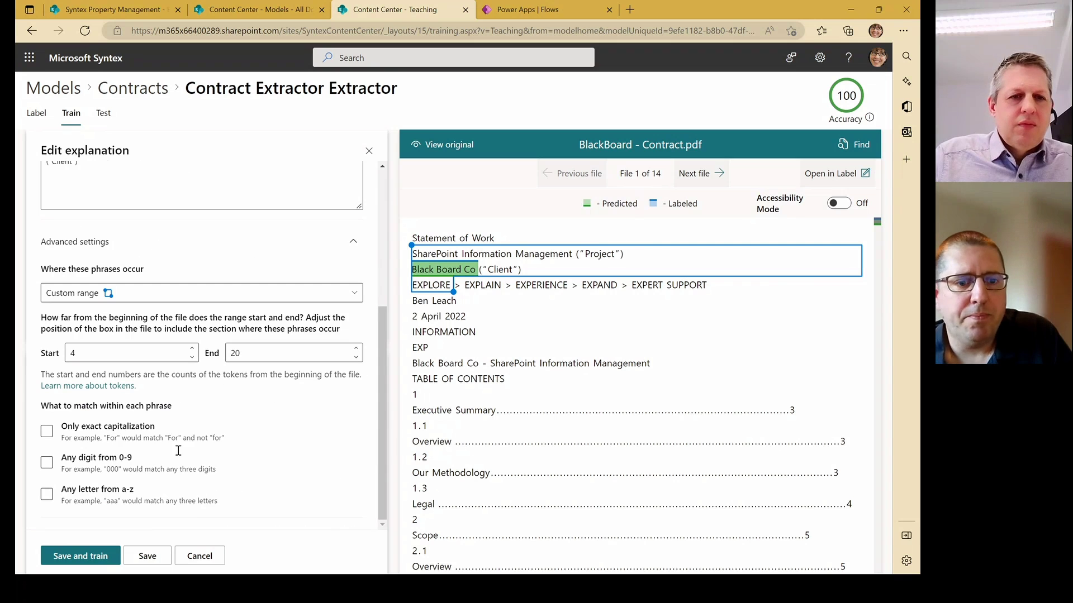
click(367, 152)
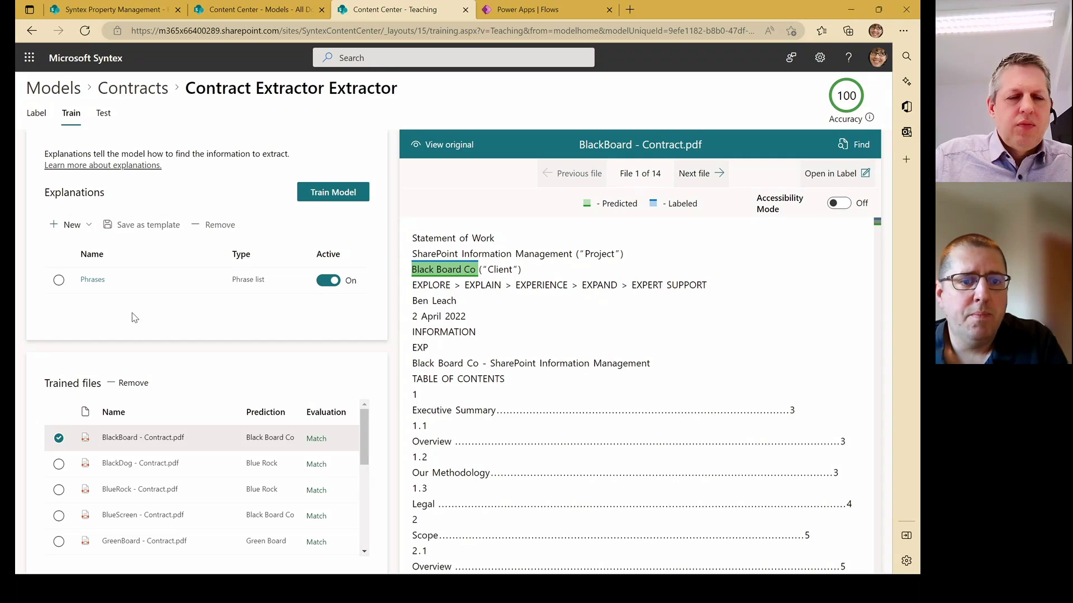
Check the predicted client names in the trained files up to BlackBoard - Proposal.pptx, and return to the Contracts model page
click(236, 471)
click(213, 485)
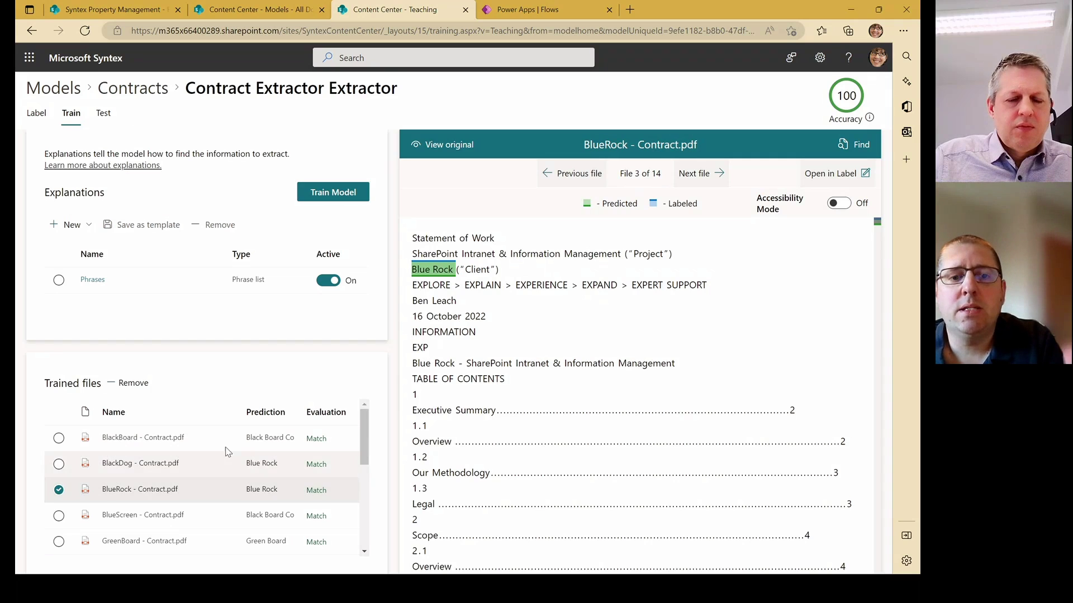
scroll(227, 452, down, 1)
click(227, 468)
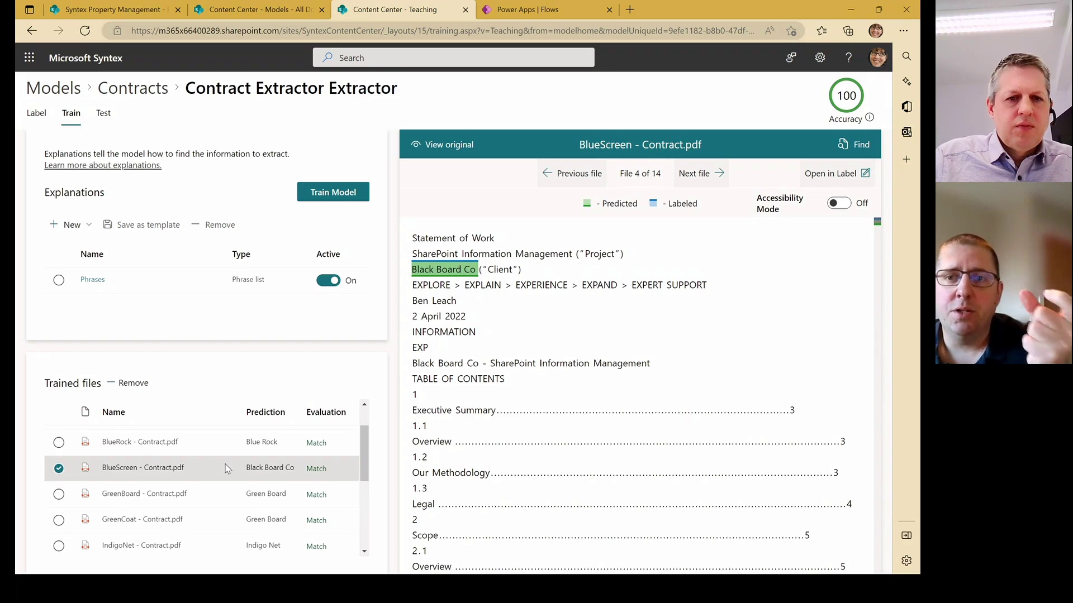
click(222, 496)
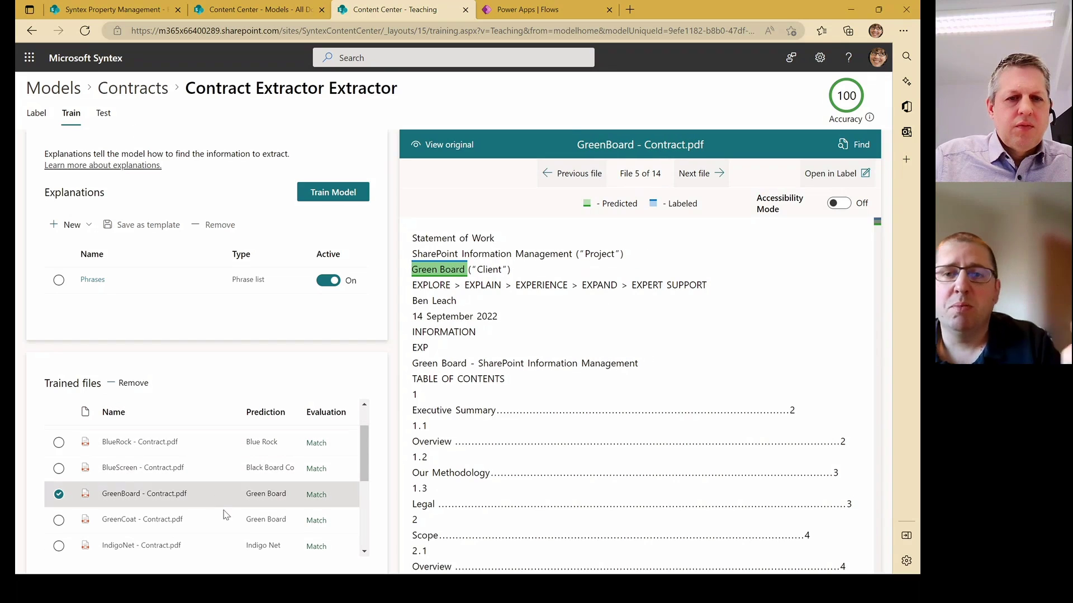
click(225, 514)
scroll(222, 503, down, 1)
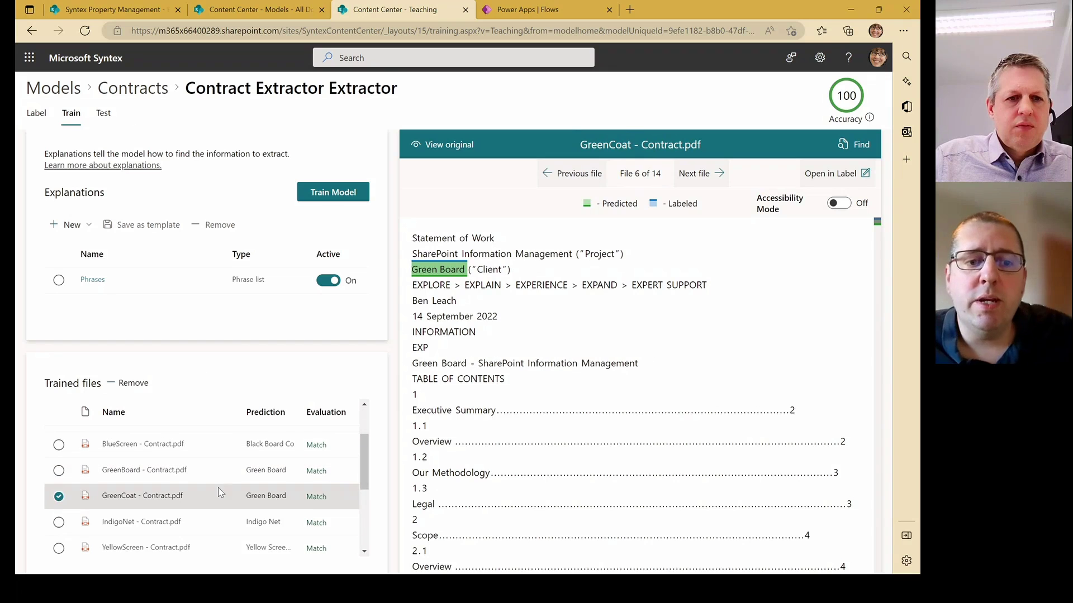
click(215, 548)
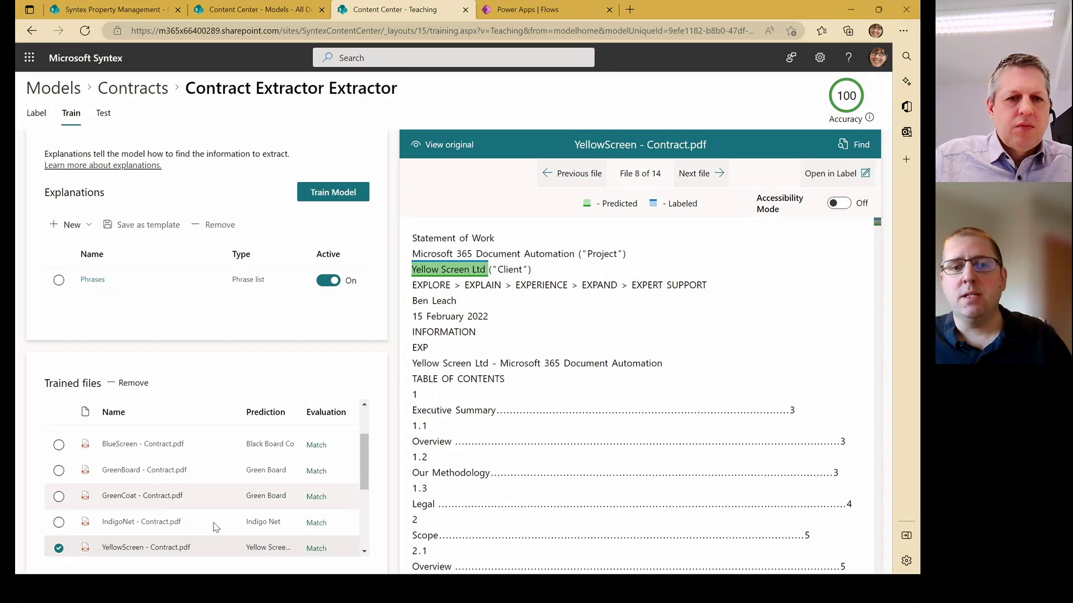
click(215, 525)
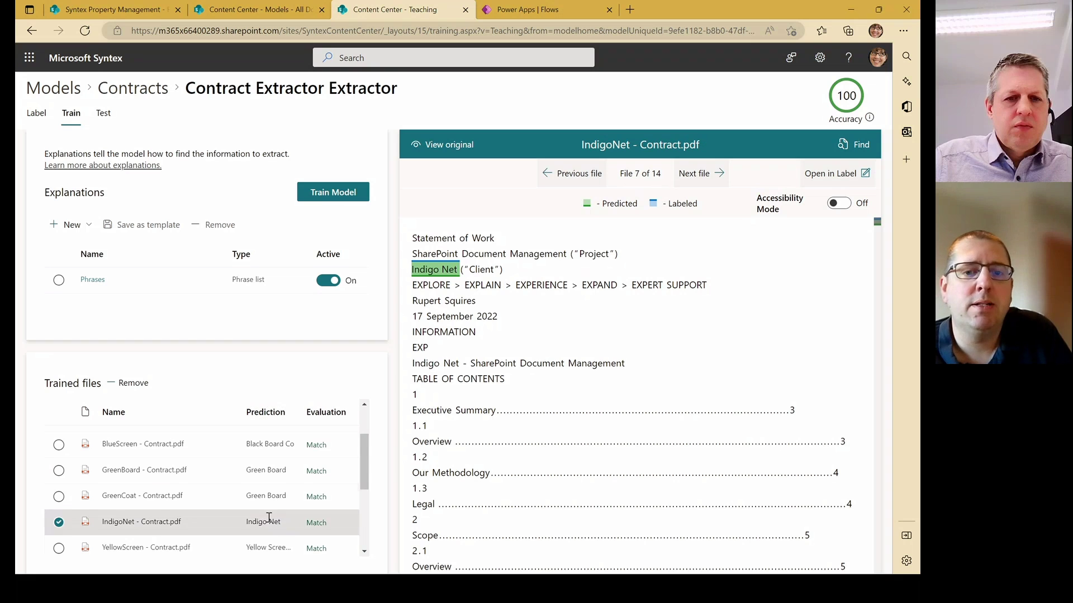
scroll(263, 520, down, 1)
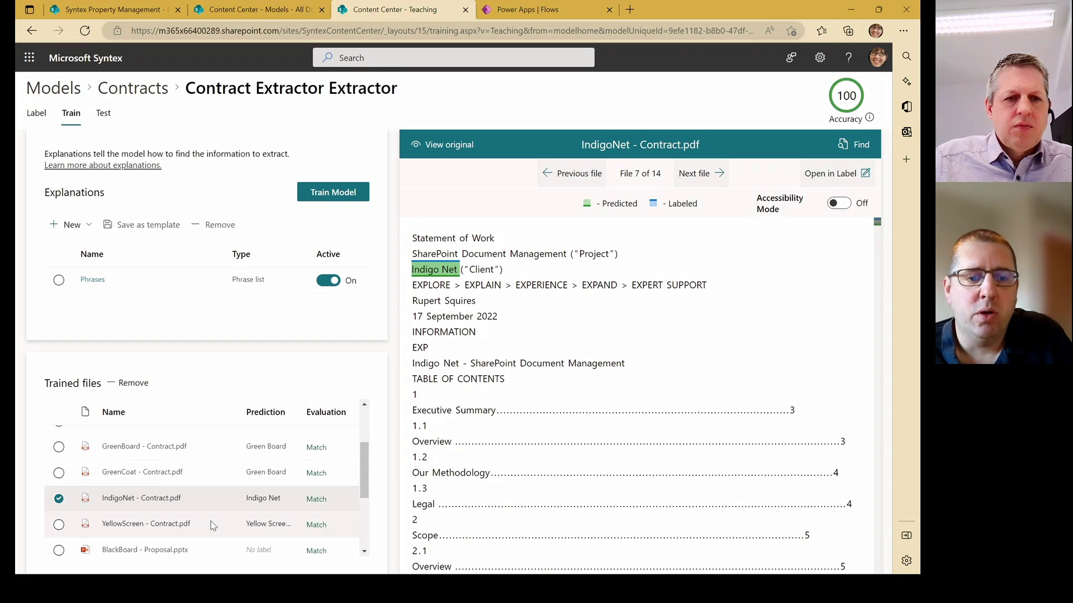
click(212, 525)
scroll(214, 527, down, 1)
click(212, 528)
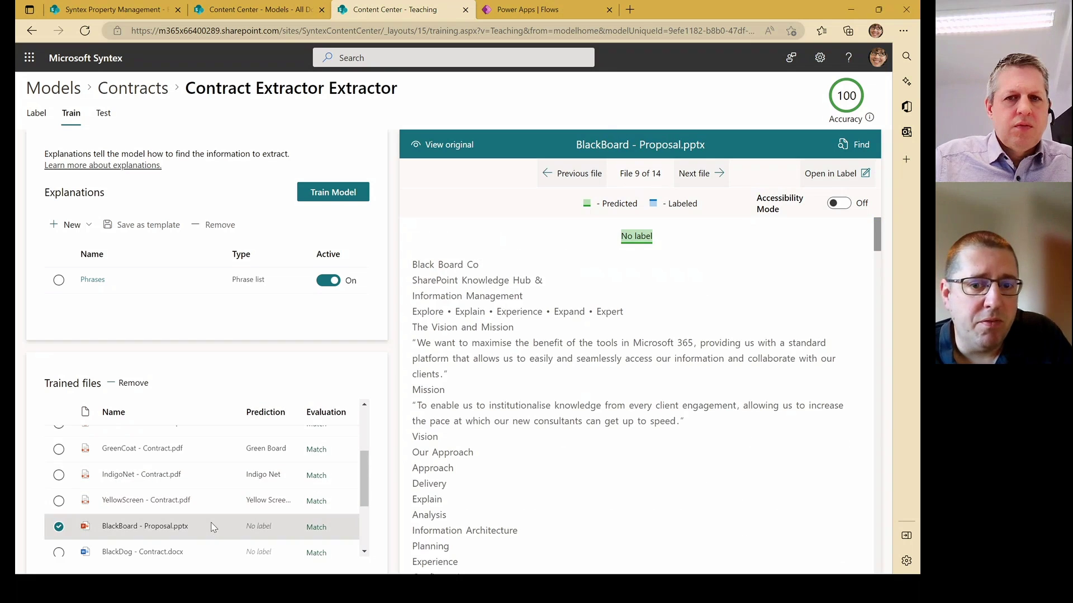
scroll(236, 444, down, 1)
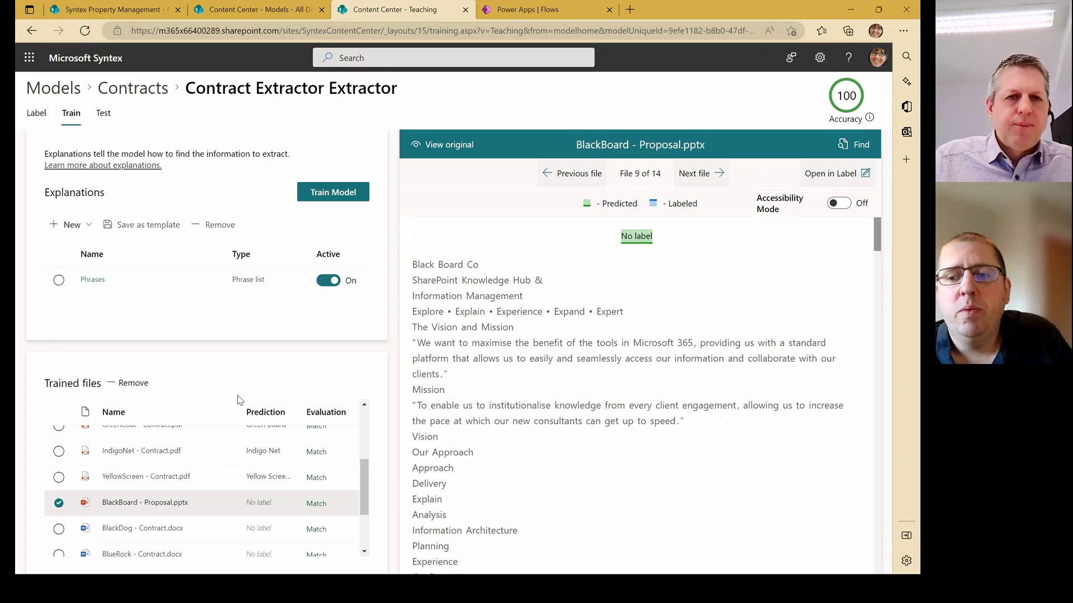
click(151, 91)
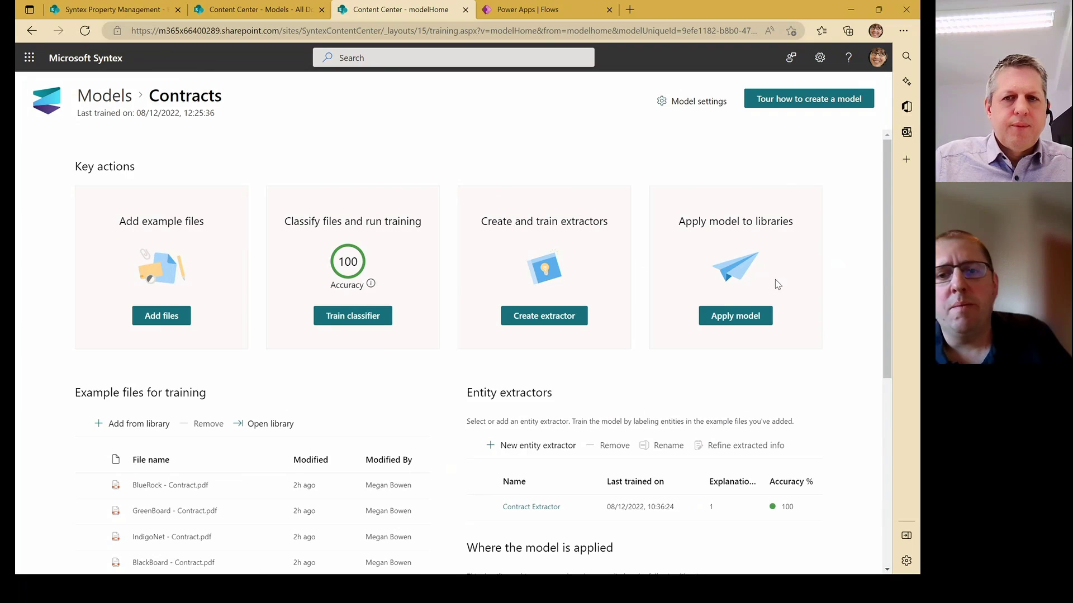
Review the options for applying the model to the Contracts library of Syntex Property Management, including the default view settings, and cancel without adding it
click(752, 319)
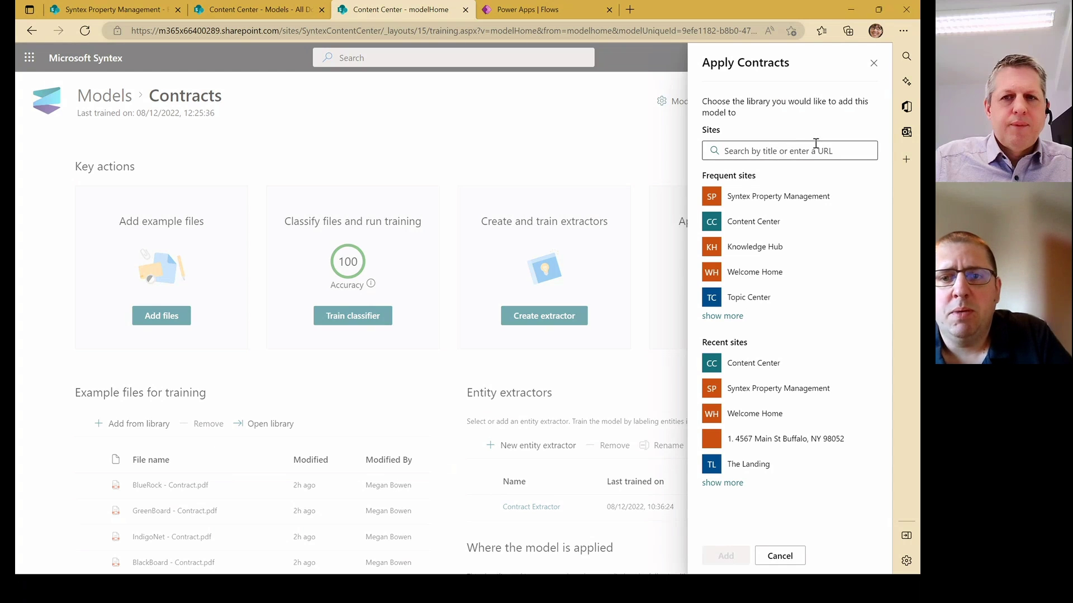
click(765, 197)
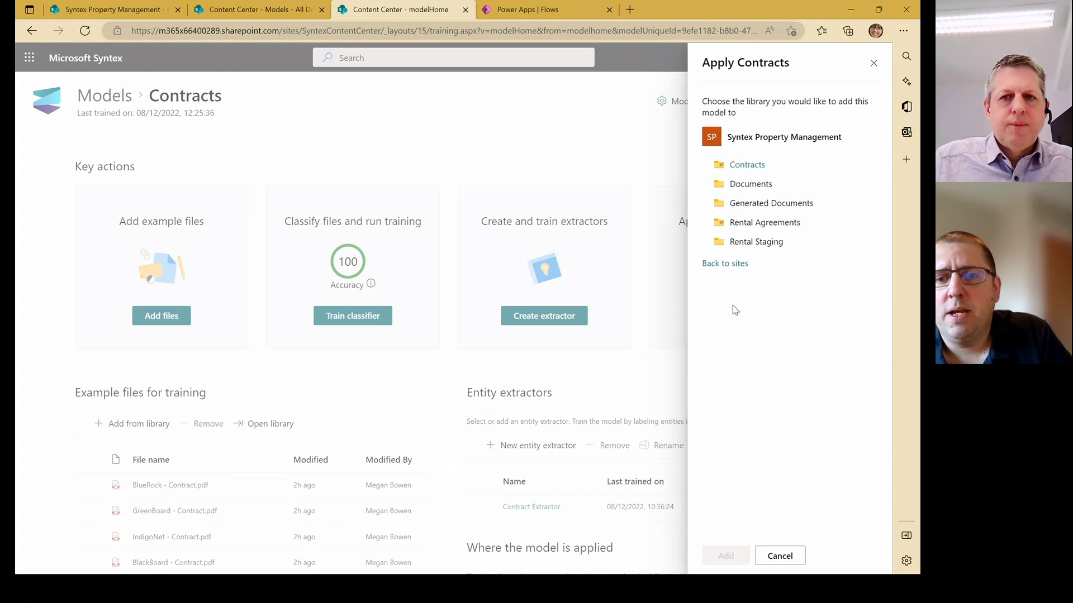
click(747, 165)
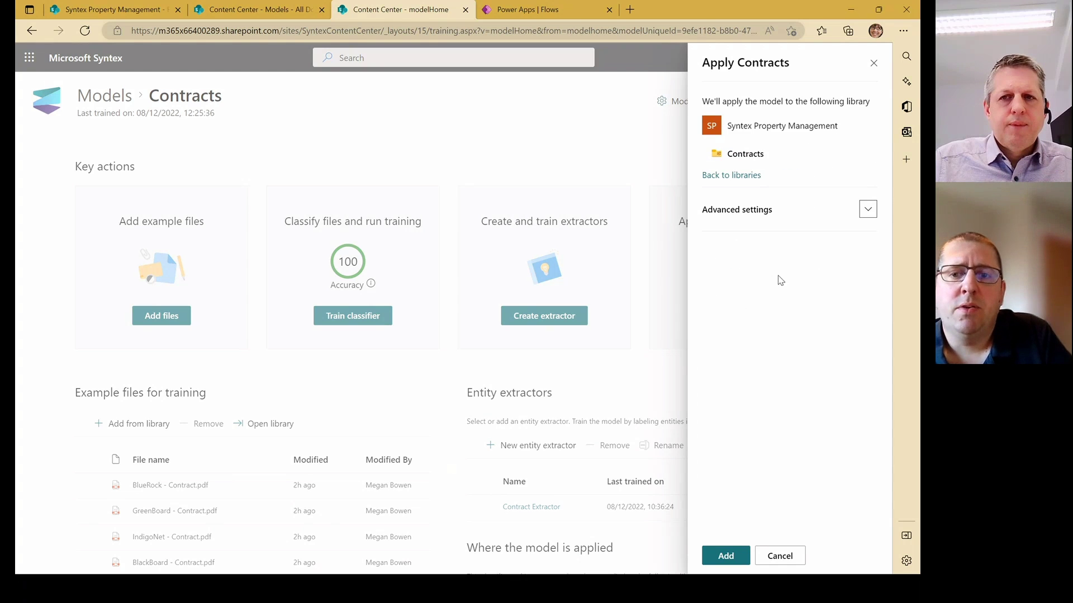
click(868, 210)
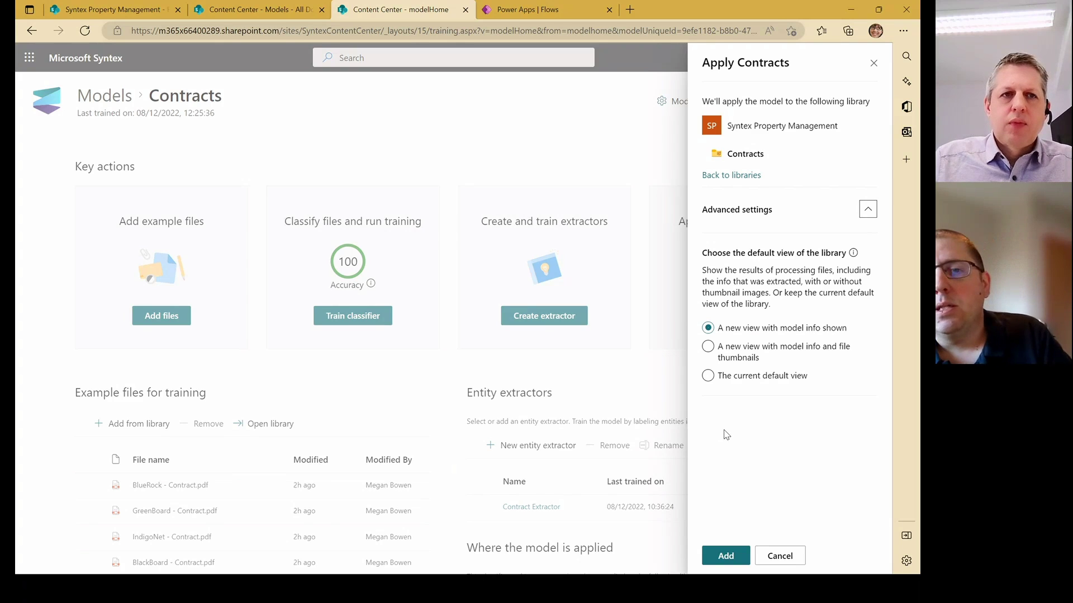
click(779, 555)
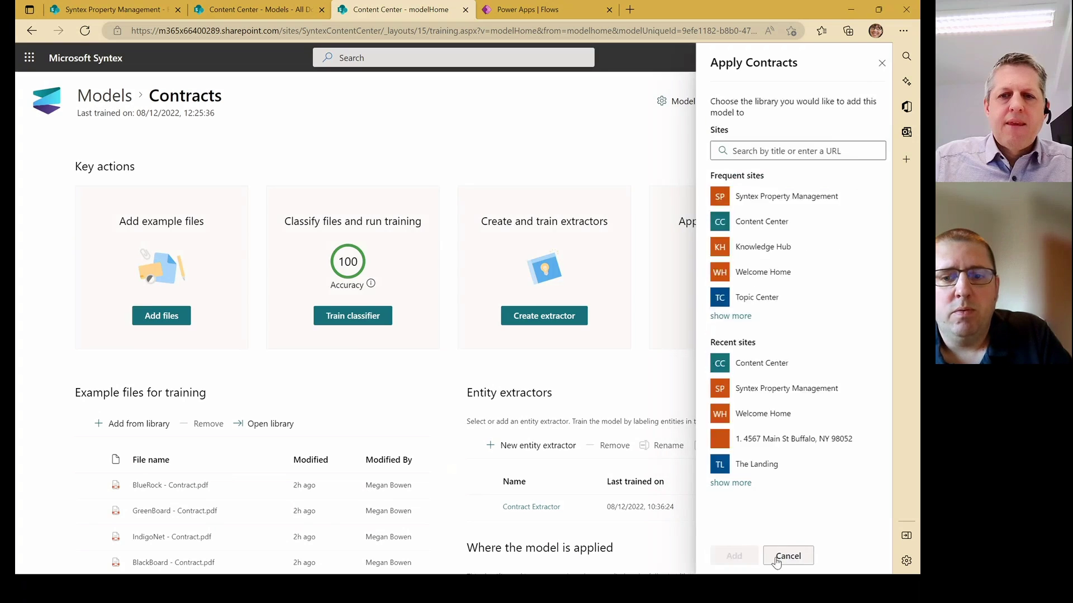
click(785, 556)
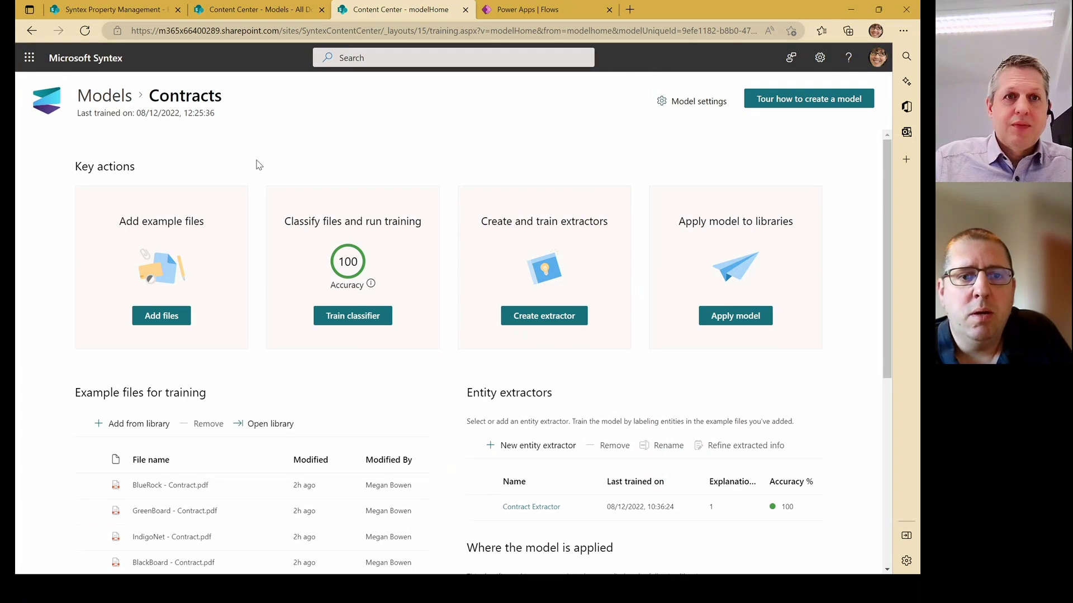
Switch to the Rental Agreements library, select the last three files and review their extracted columns through to Confidence Score and Classification Date
click(111, 10)
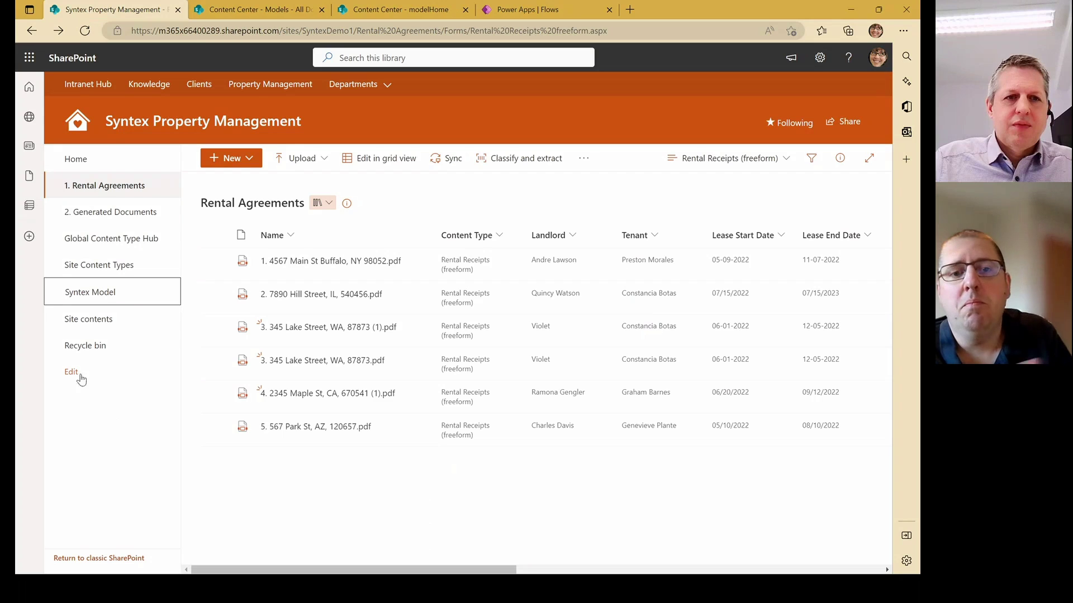
click(214, 359)
click(215, 393)
click(215, 427)
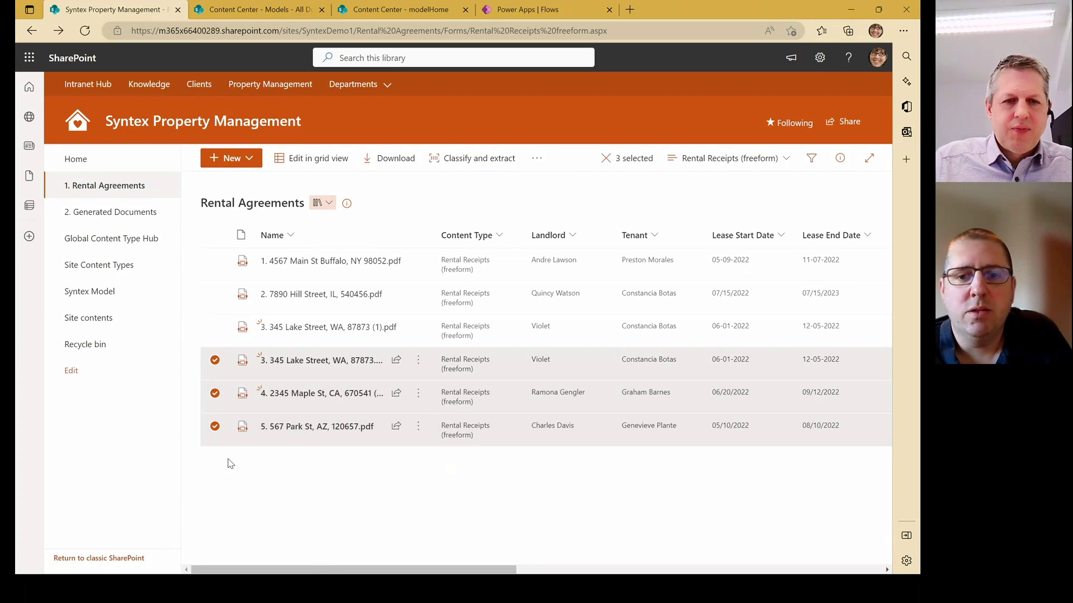
drag(288, 571, 528, 574)
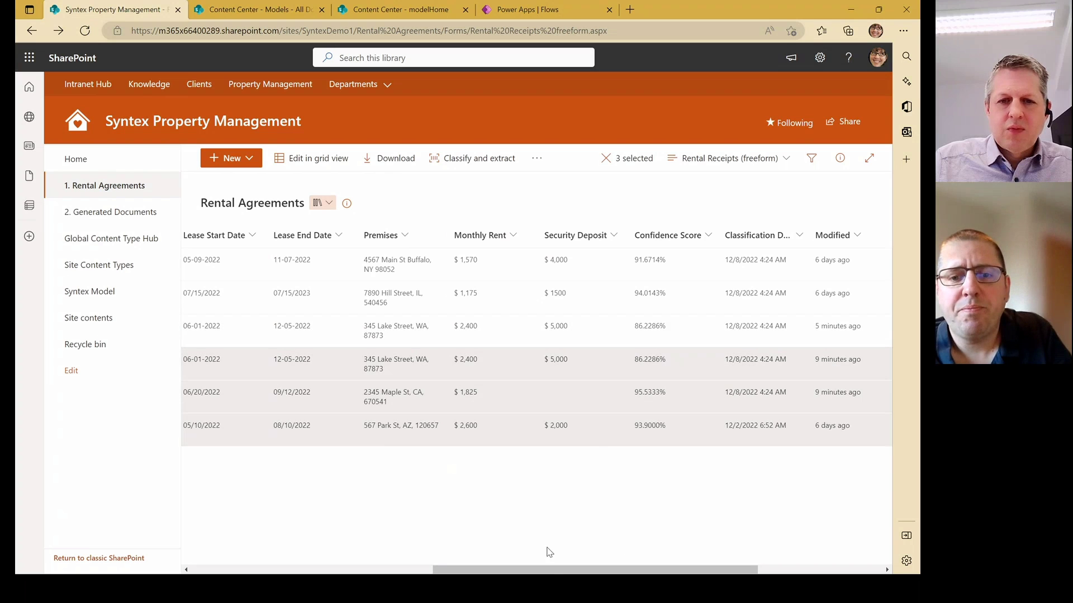
drag(545, 571, 304, 569)
Open the fourth file in Rental Agreements and read the rent agreement's details at 125% zoom
click(300, 368)
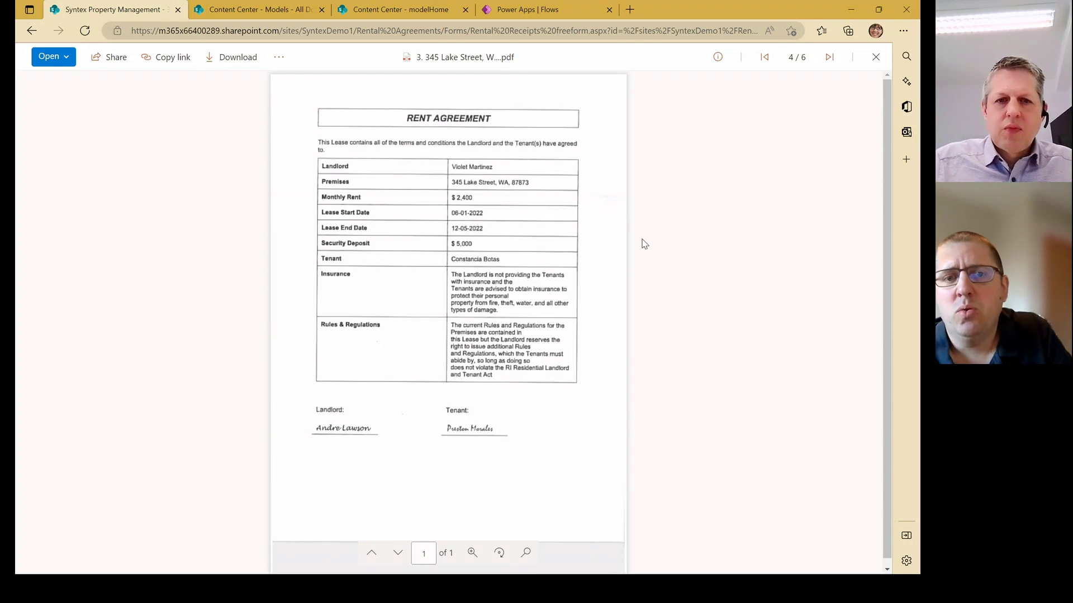
click(472, 553)
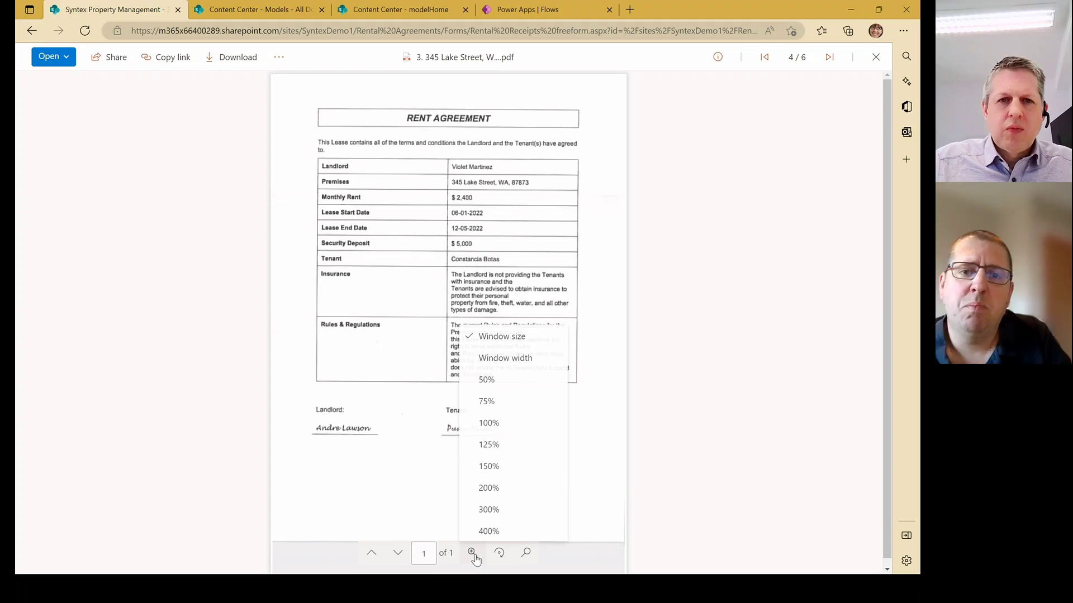
click(491, 444)
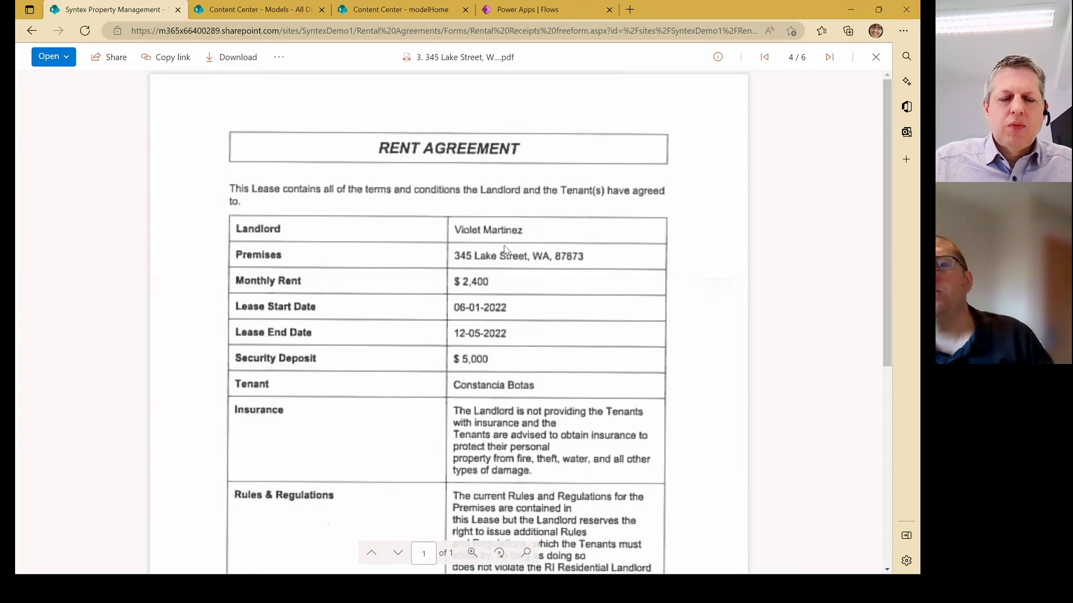
scroll(504, 248, down, 4)
scroll(470, 241, up, 4)
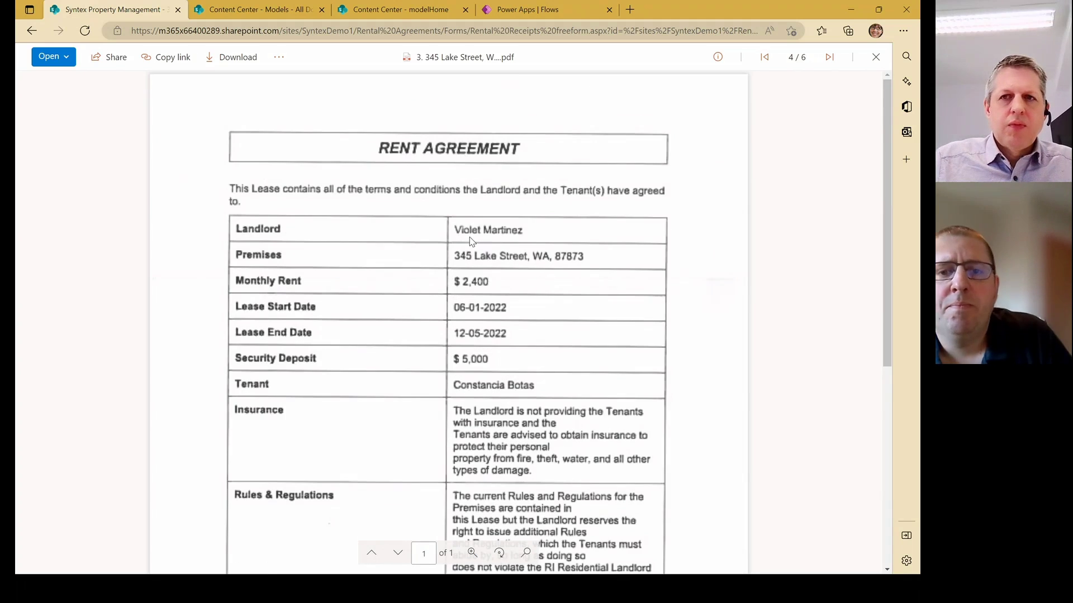
Look at the fifth rental document in the viewer, step back to the previous one and return to the Rental Agreements library
click(828, 58)
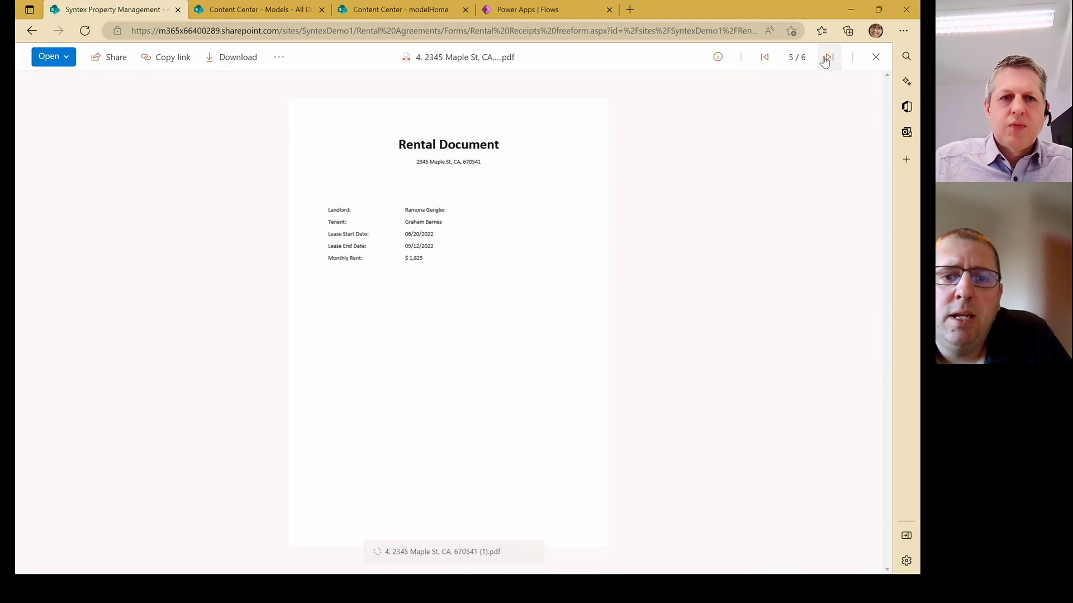
click(476, 556)
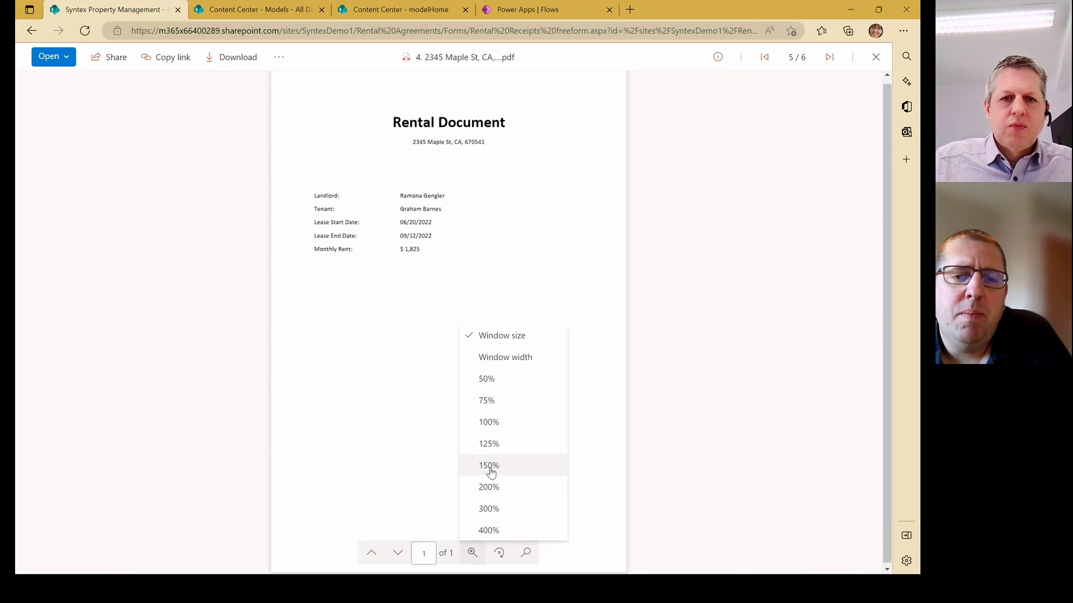
click(692, 234)
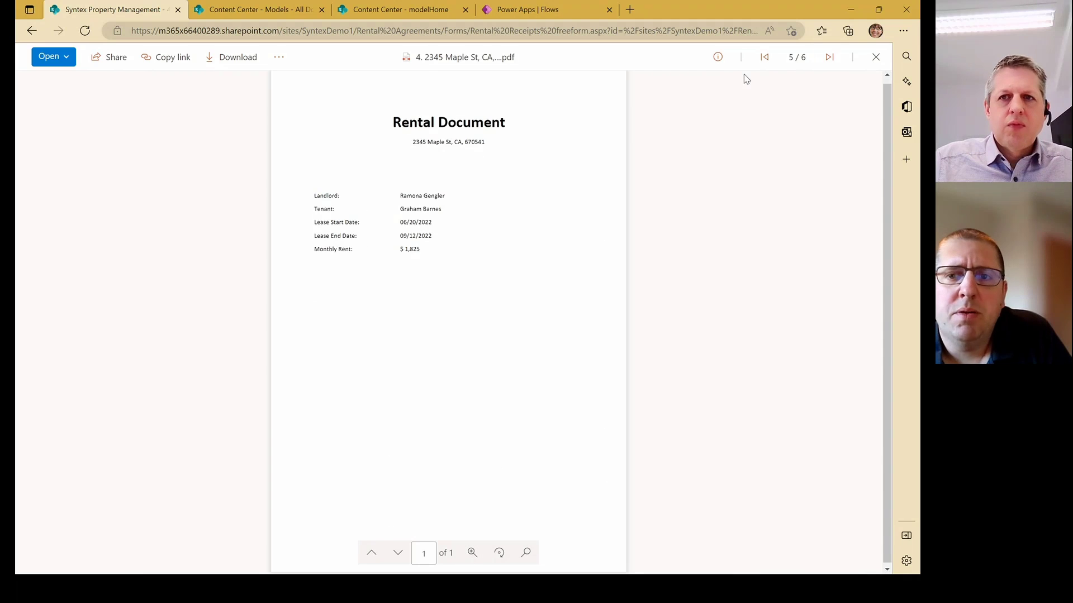
click(765, 56)
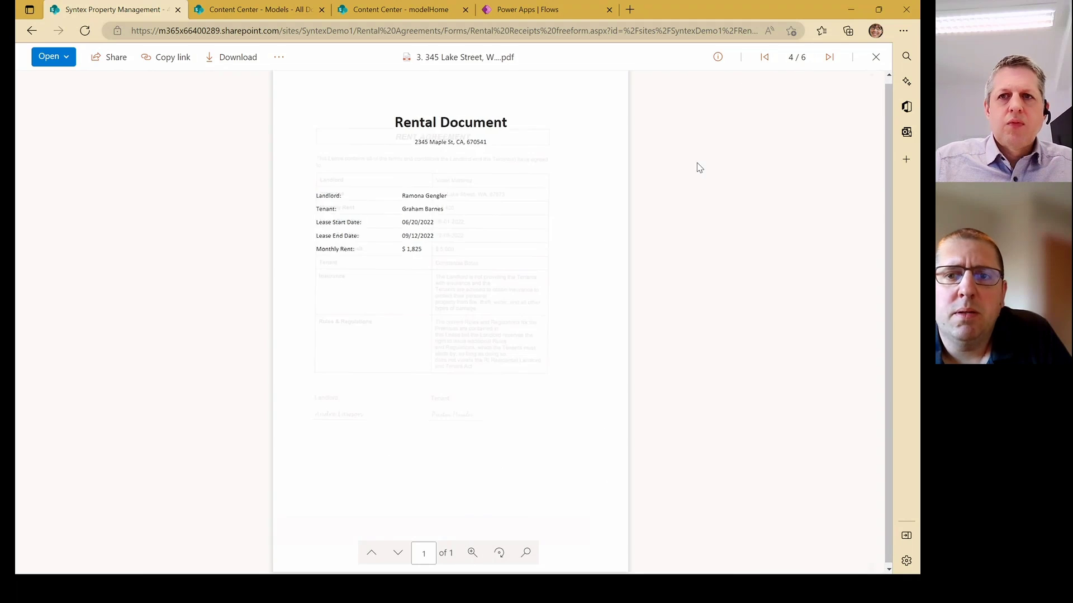
click(22, 32)
click(361, 490)
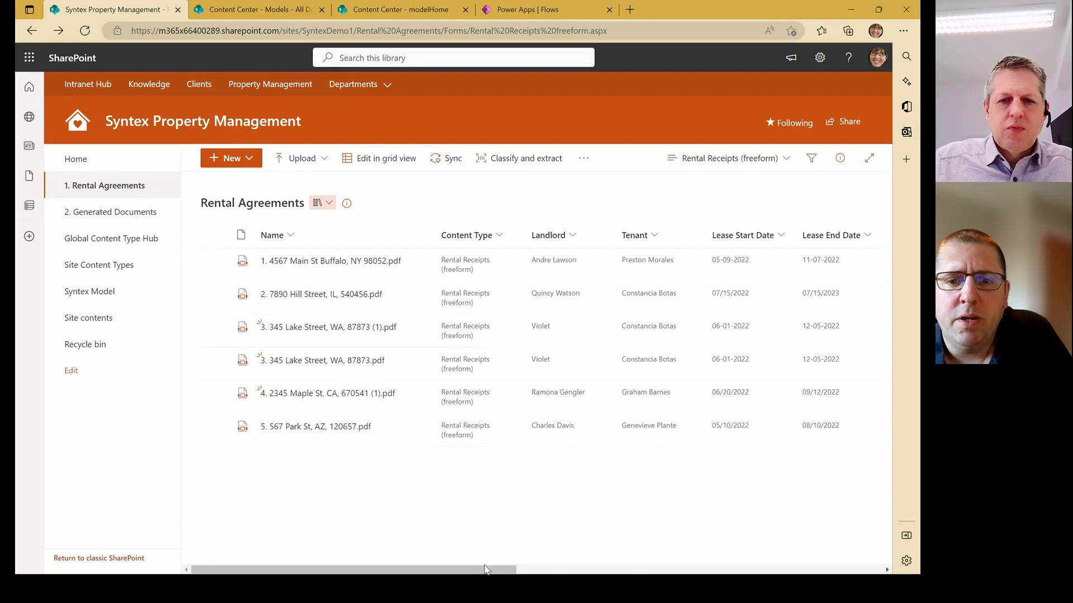
Check the Monthly Rent and Security Deposit columns for the fifth rental file
drag(484, 570, 606, 573)
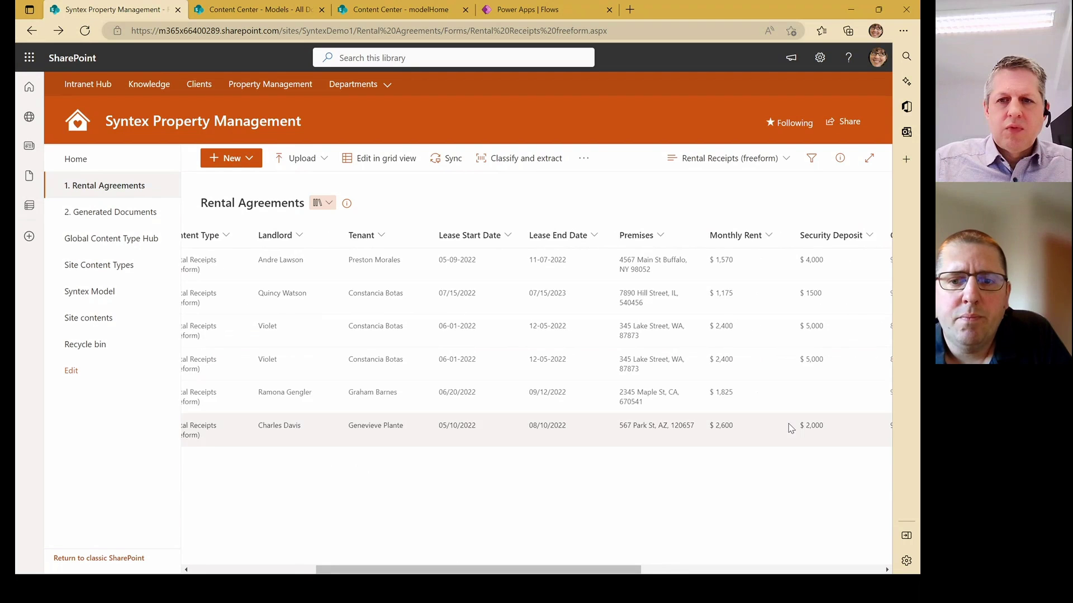
click(805, 399)
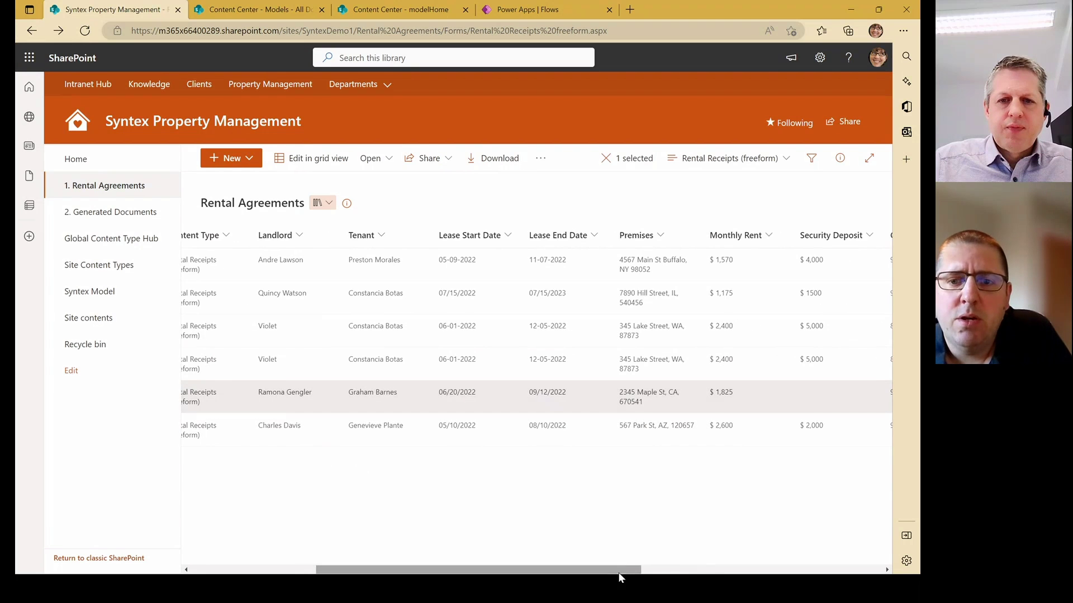
drag(619, 571, 500, 570)
Open the fifth rental file at 125% zoom, check the document for a security deposit and return to the library
click(327, 392)
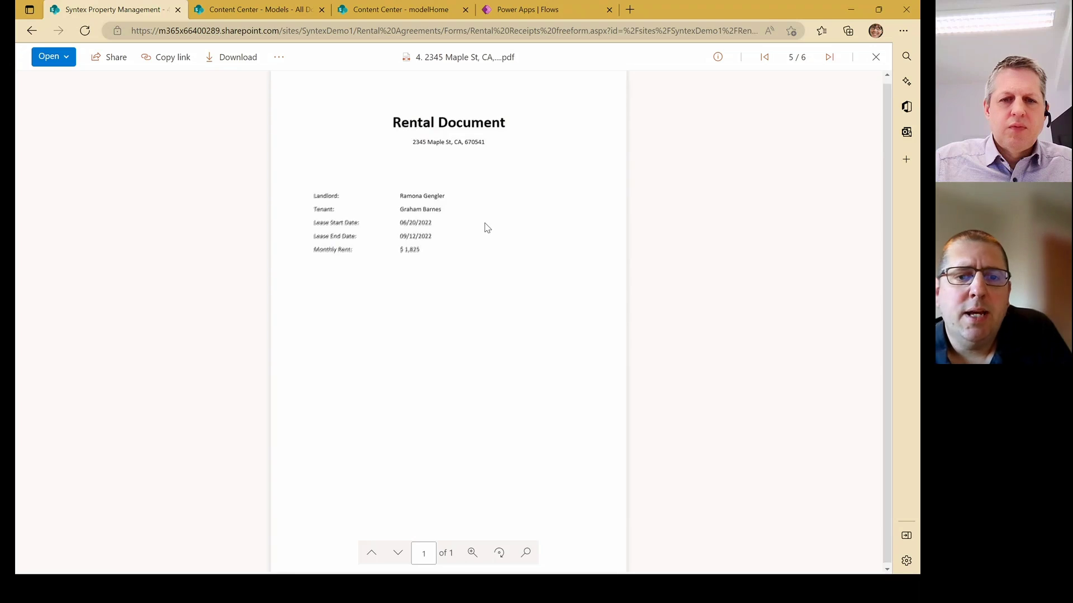
click(471, 553)
click(482, 445)
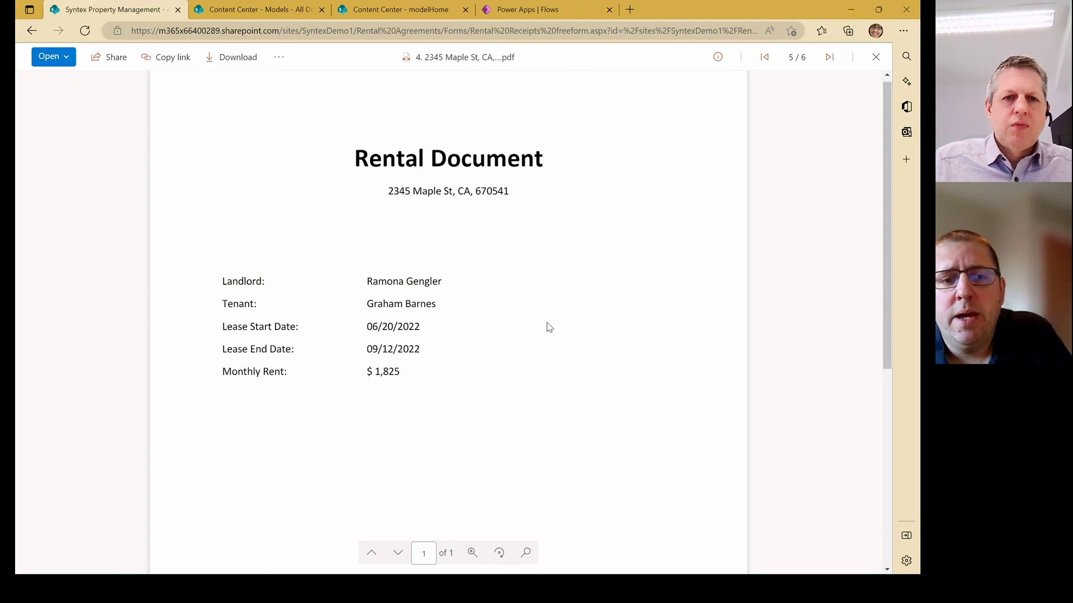
scroll(542, 254, down, 6)
scroll(536, 261, up, 6)
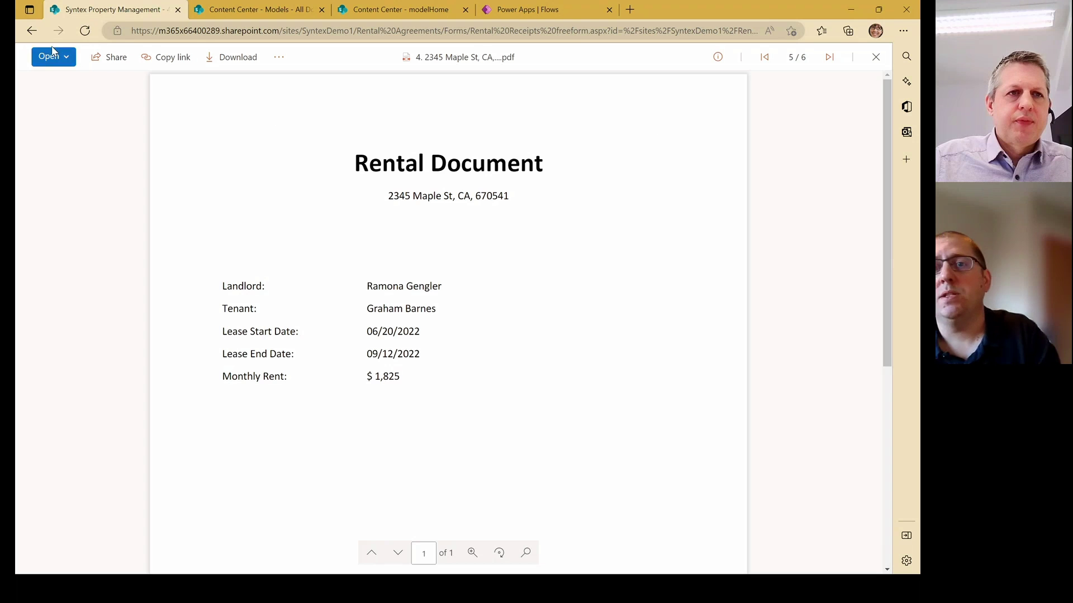
click(20, 33)
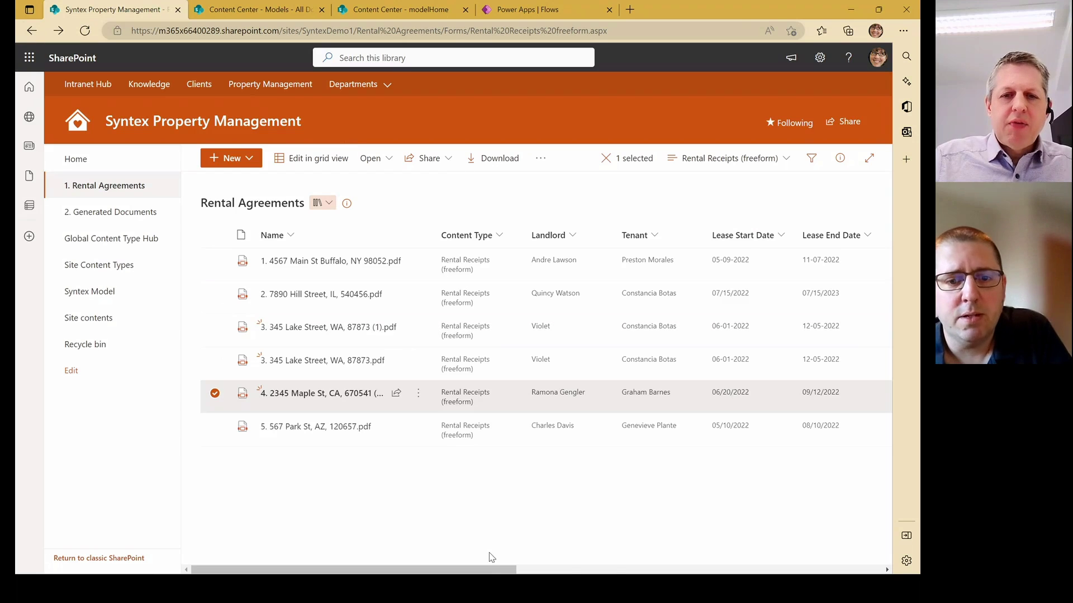
Sort the Rental Agreements library by Confidence Score in ascending order and review which files come first
drag(491, 570, 762, 577)
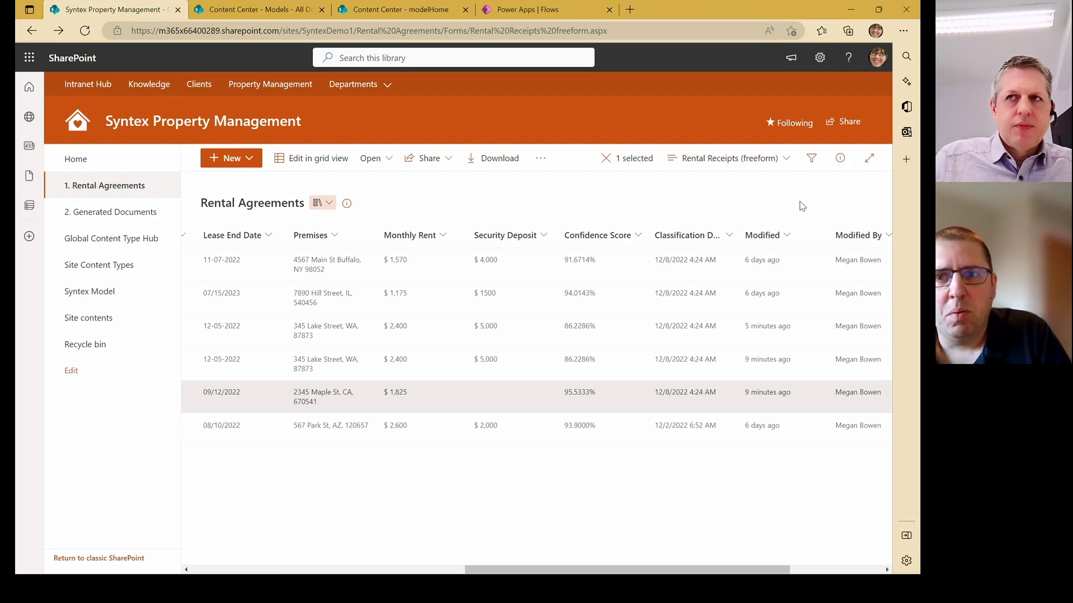
click(616, 237)
click(618, 258)
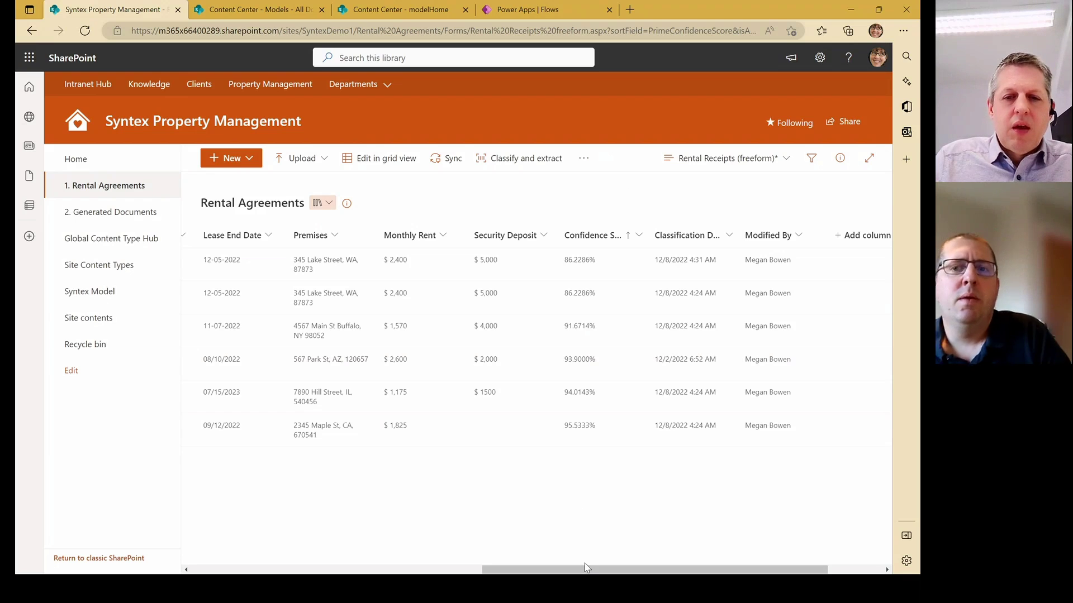
drag(590, 570, 255, 568)
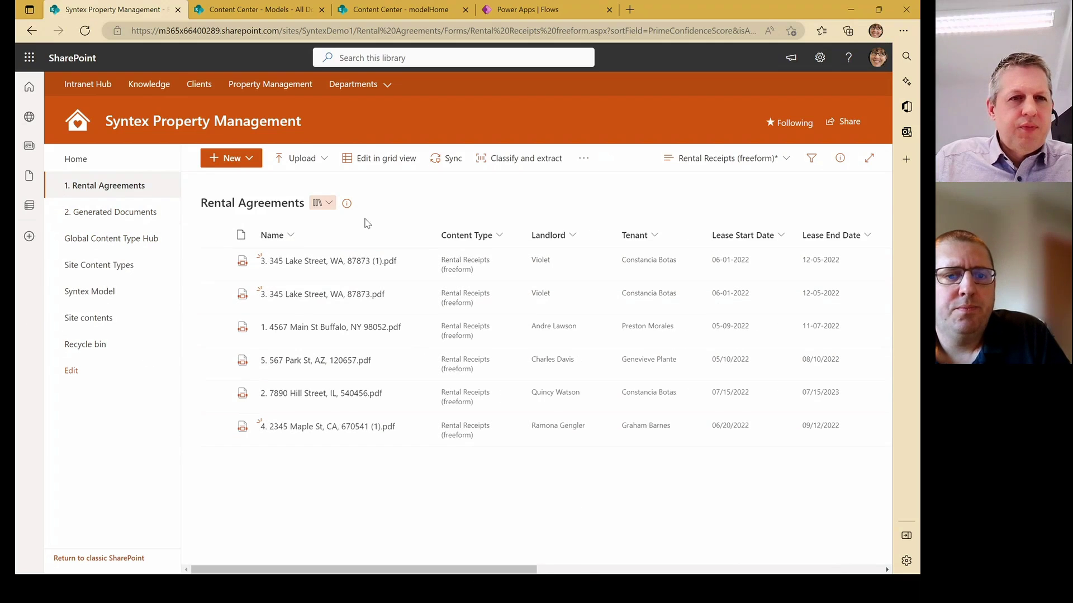
Go through the site's home page to the Contracts library and open its Blackboard folder
click(76, 161)
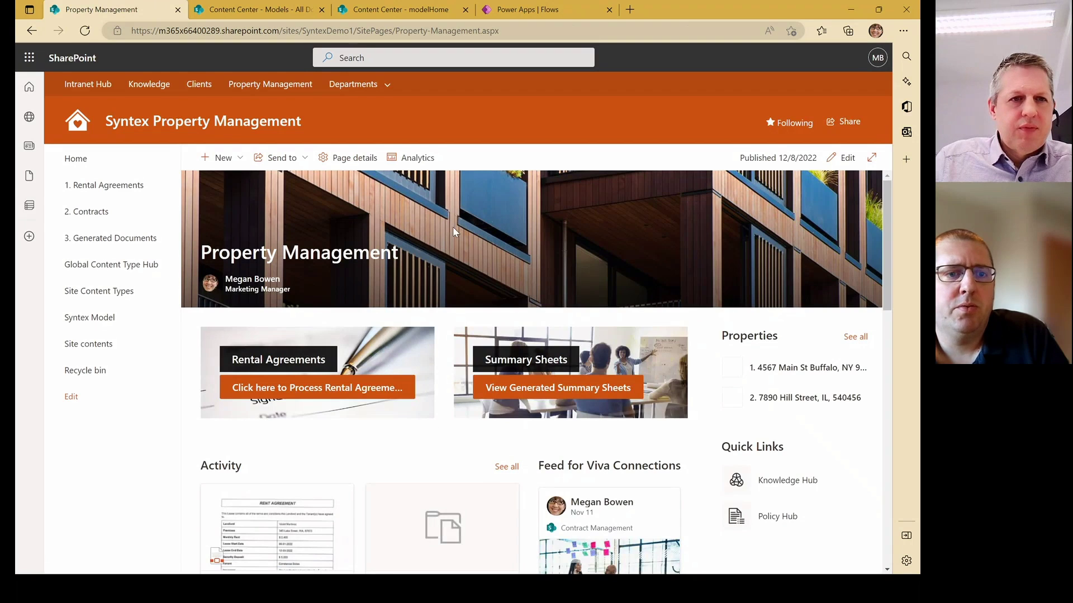
click(87, 212)
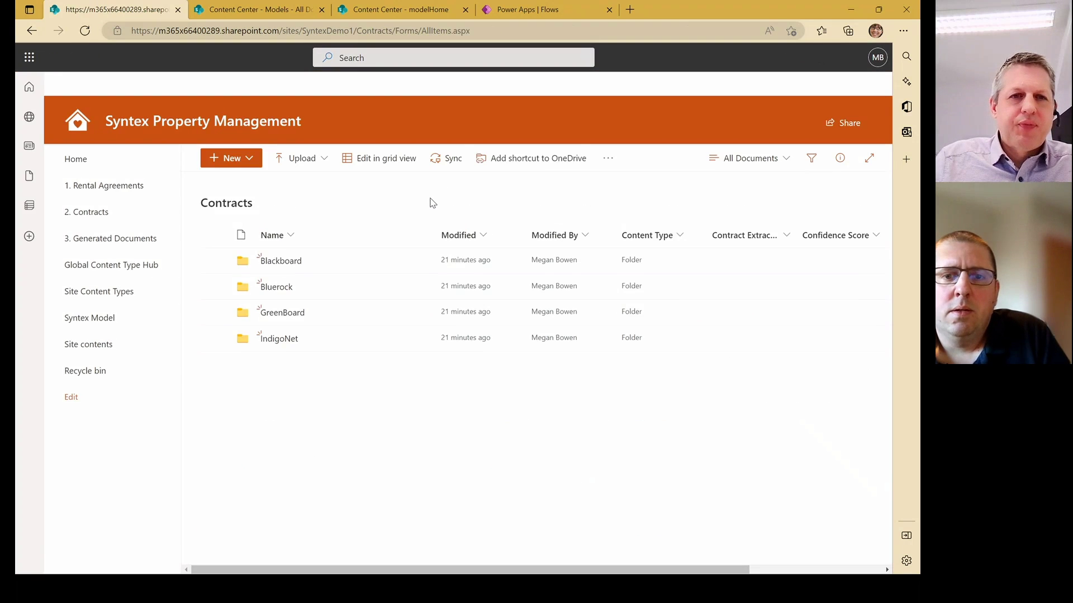
click(282, 263)
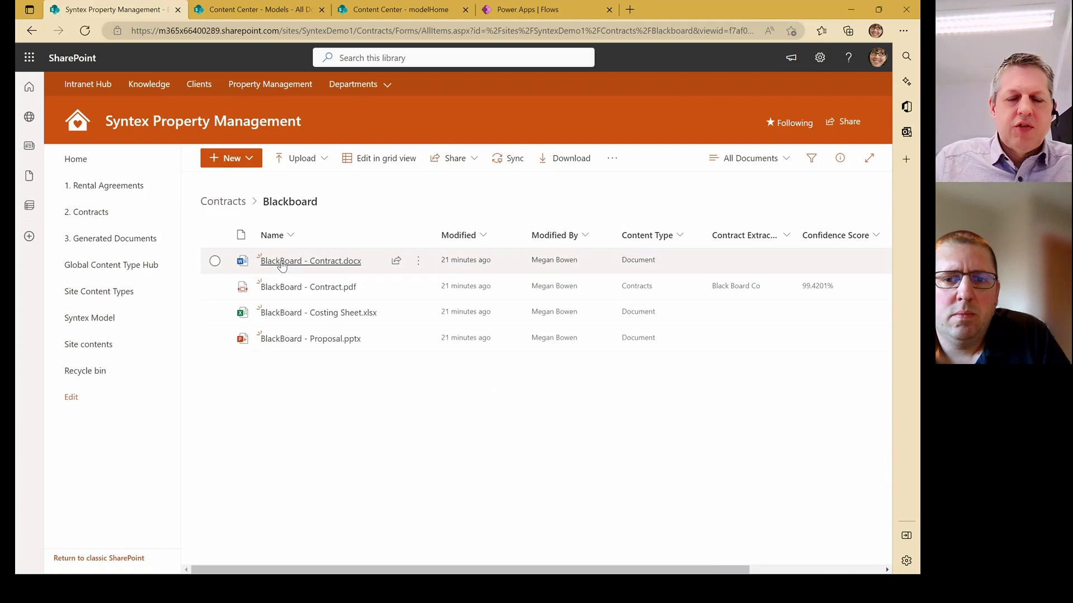
Select BlackBoard - Contract.pdf, review its content type, extracted client name and confidence score, and return to the Contracts library's top level
click(220, 290)
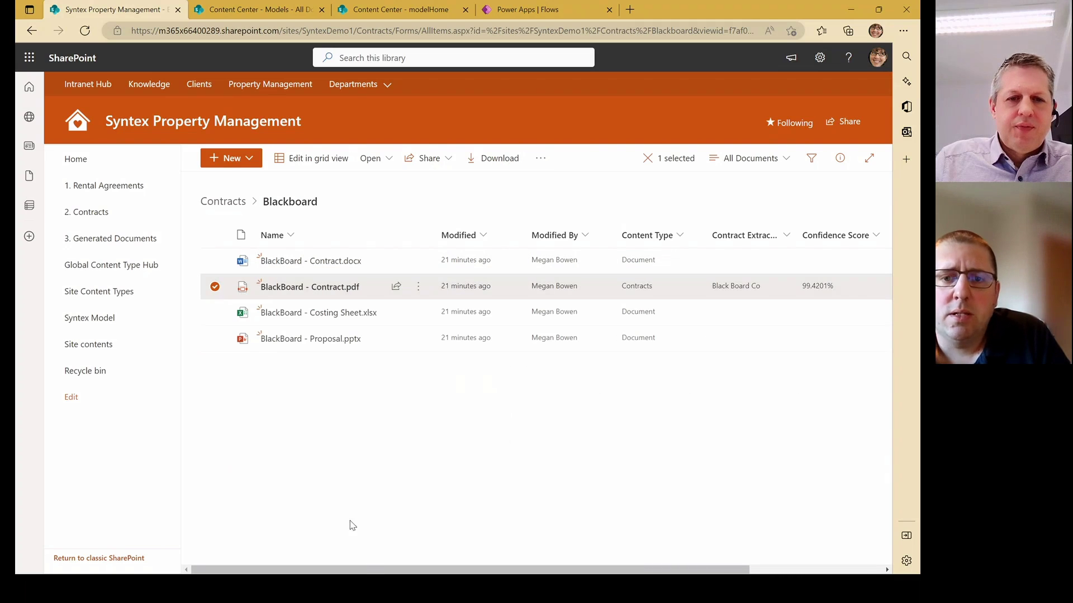
mouse_move(362, 570)
mouse_down()
mouse_move(503, 569)
mouse_move(367, 560)
mouse_up()
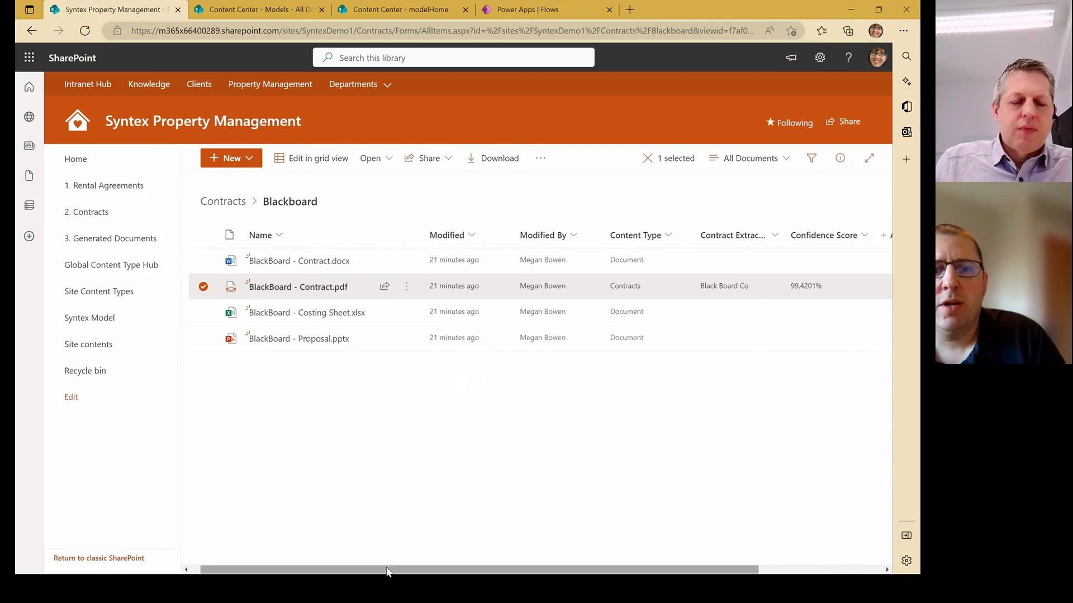
mouse_move(387, 571)
mouse_down()
mouse_move(599, 572)
mouse_move(385, 572)
mouse_up()
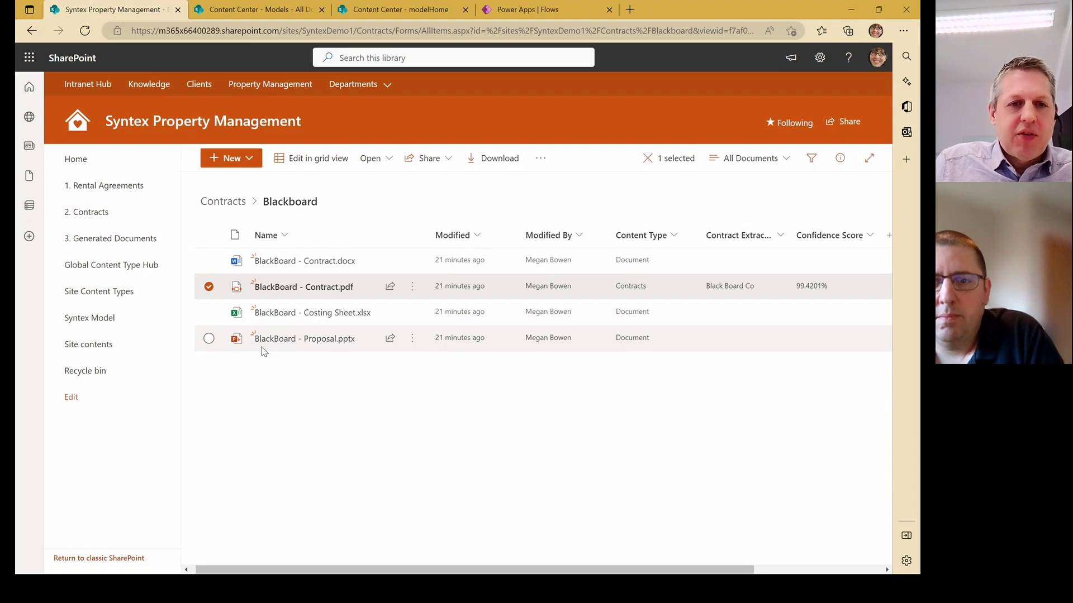
mouse_move(332, 286)
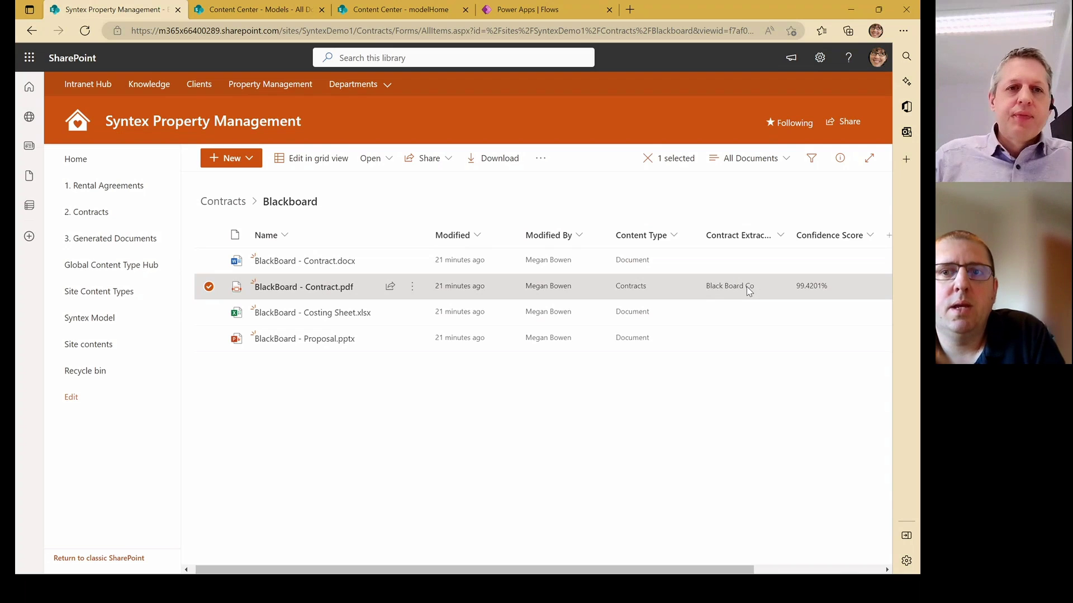
click(237, 203)
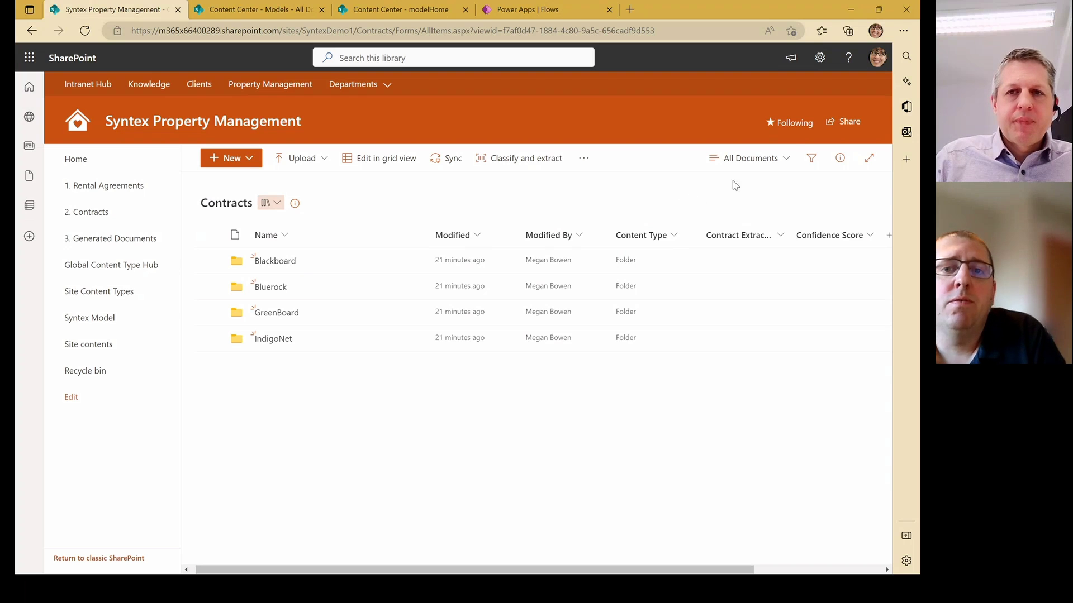
Switch the Contracts library to the Contracts view and review each file's content type, extracted client and classification date
click(747, 162)
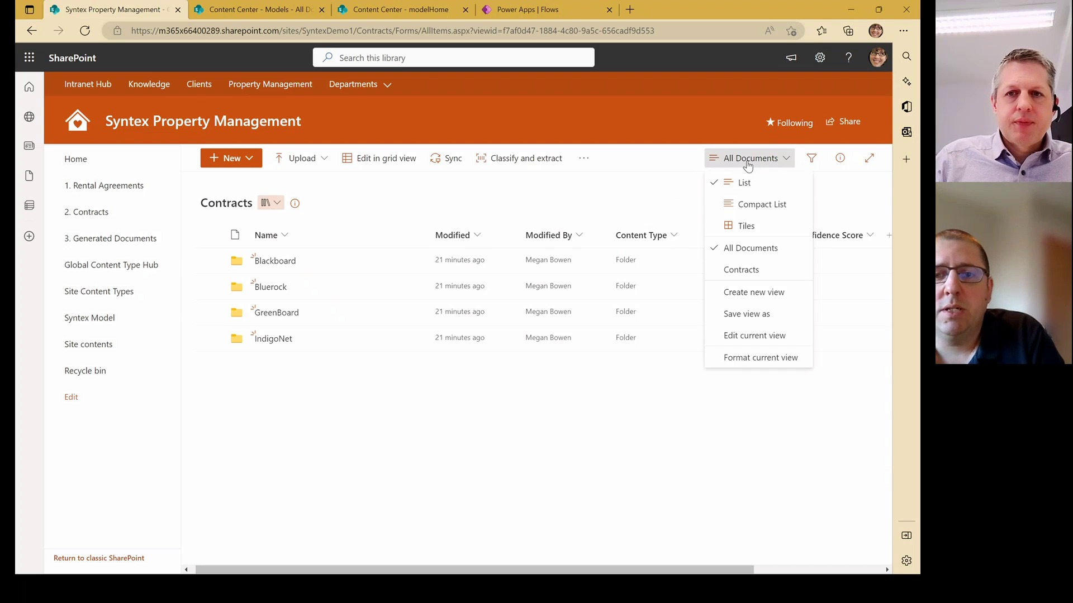
click(743, 271)
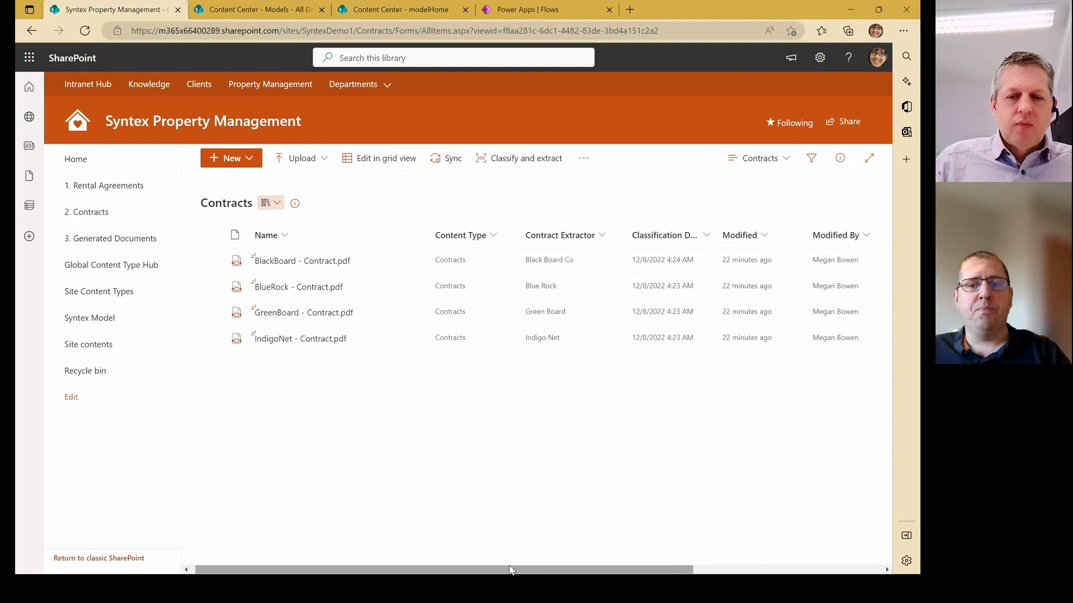
mouse_move(509, 570)
mouse_down()
mouse_move(592, 568)
mouse_move(488, 568)
mouse_up()
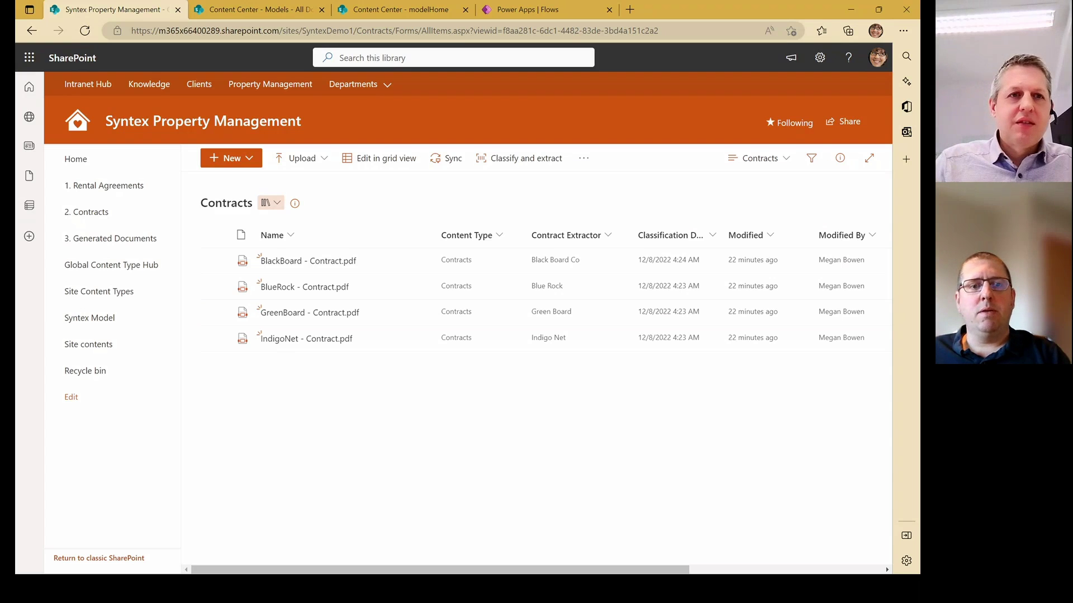
Open the Generated Documents library and sort it by Modified from newer to older
click(129, 240)
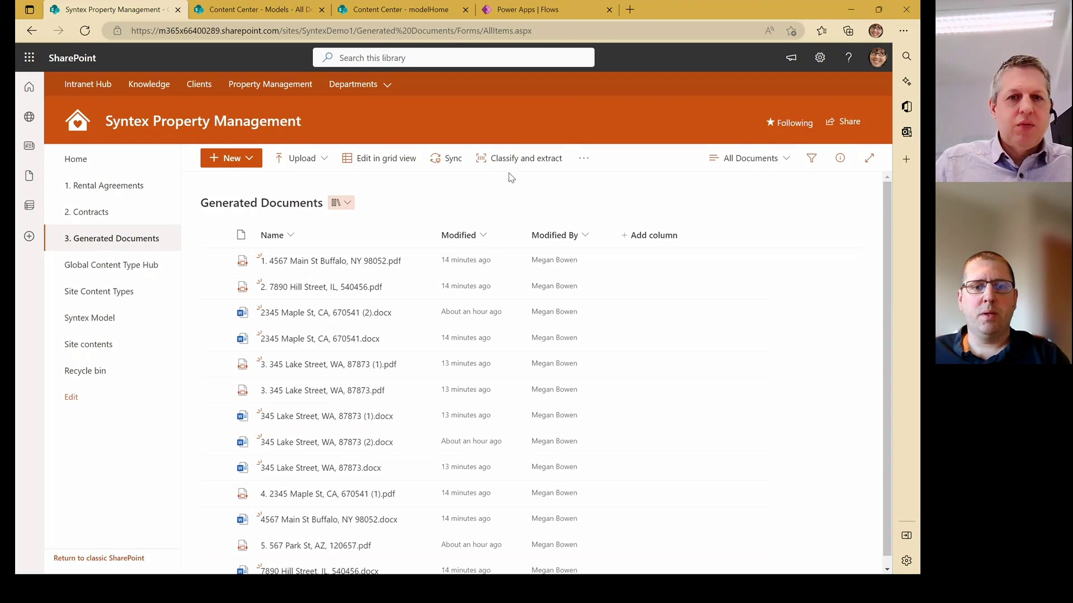
click(479, 236)
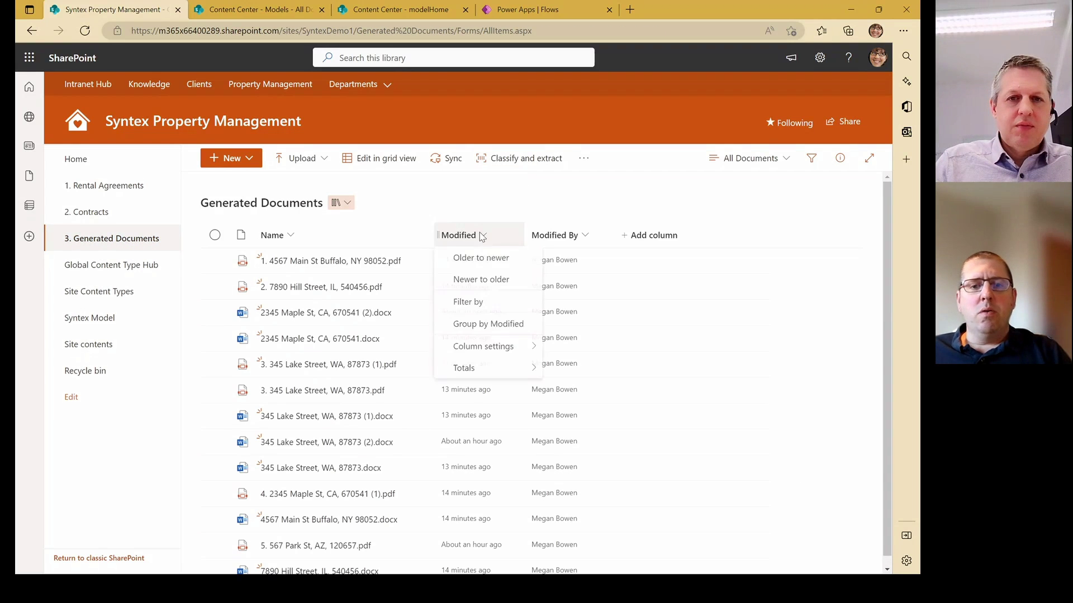
click(476, 282)
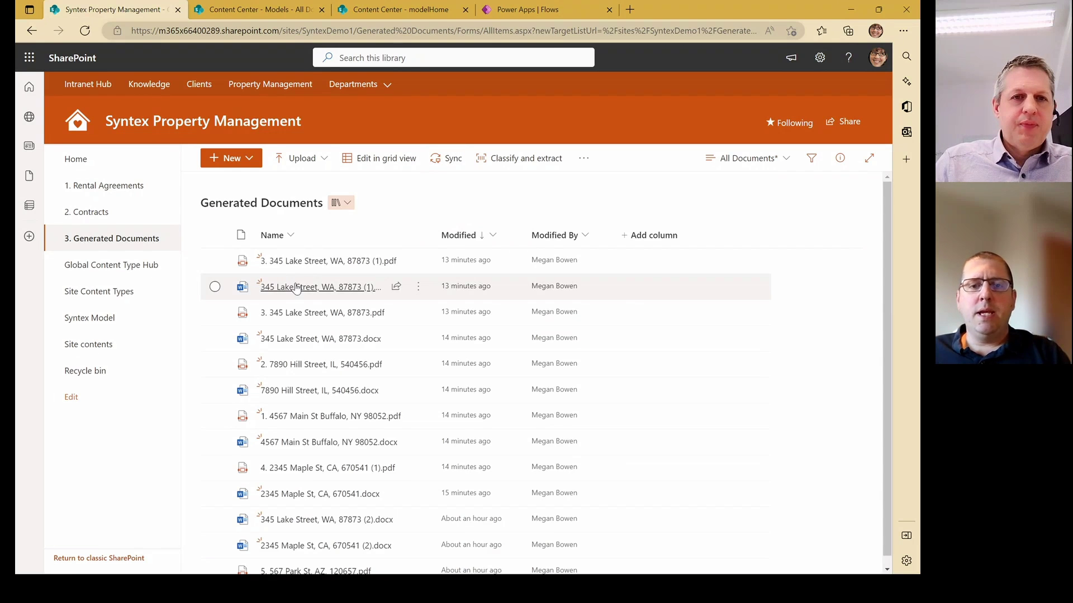
Open the most recently modified Word rental document and the Hill Street Word document from Generated Documents, and return to the library
mouse_move(302, 289)
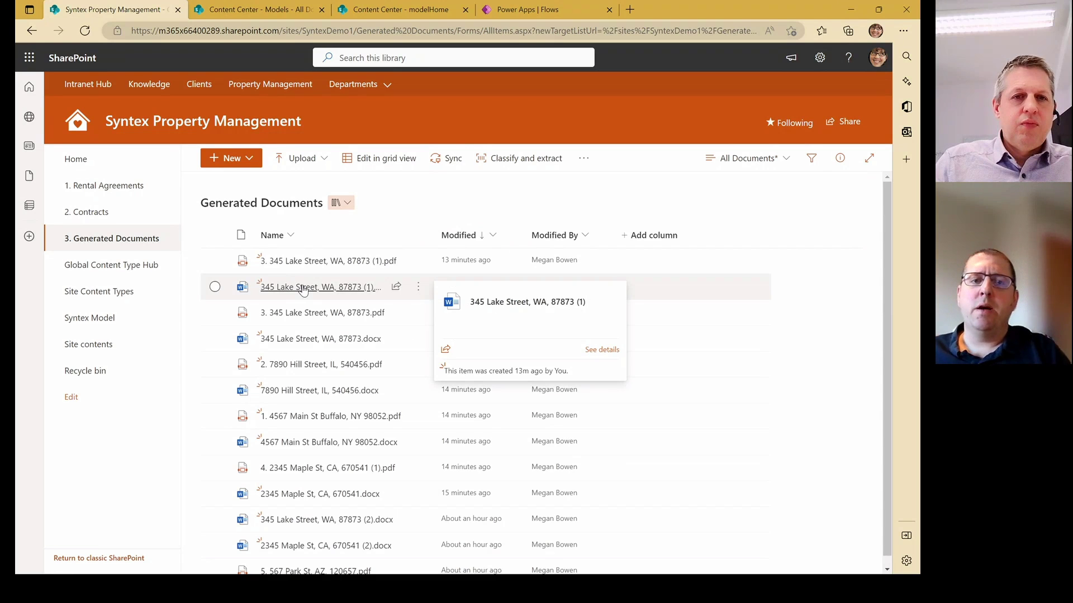
click(302, 288)
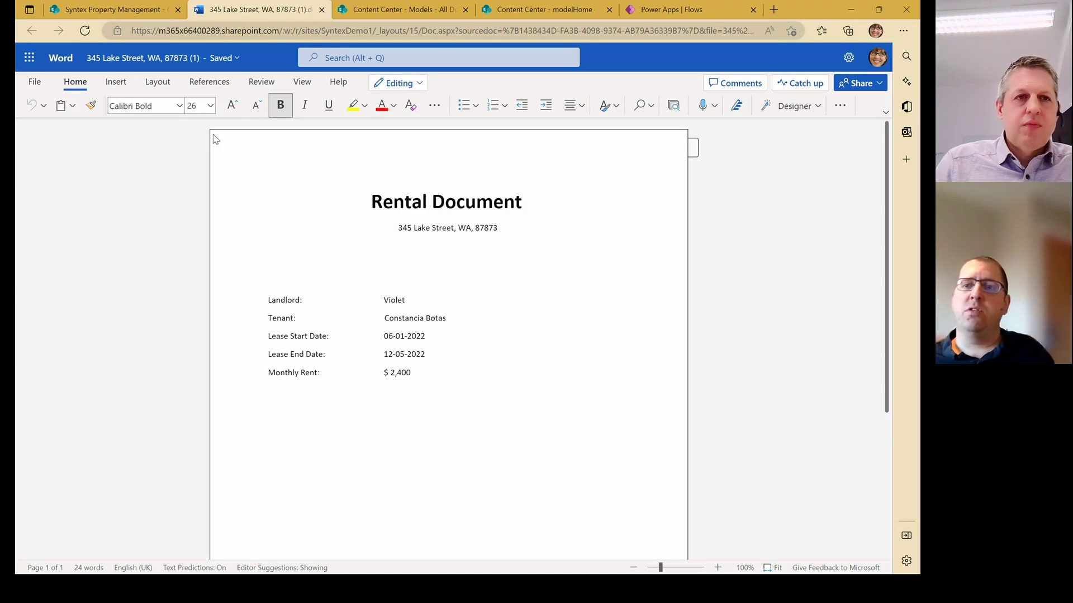
click(106, 11)
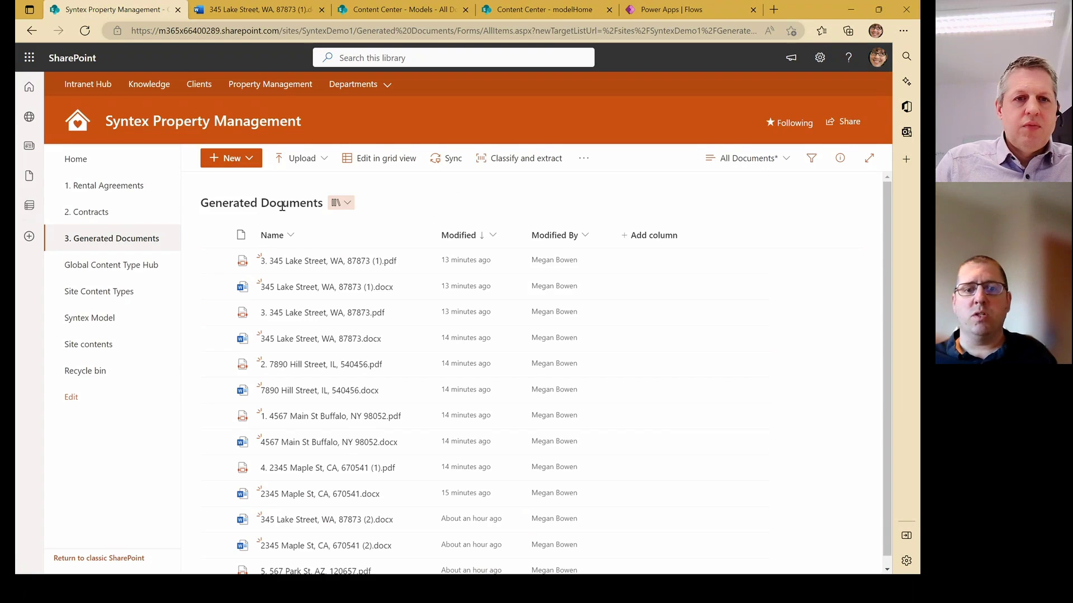
click(286, 392)
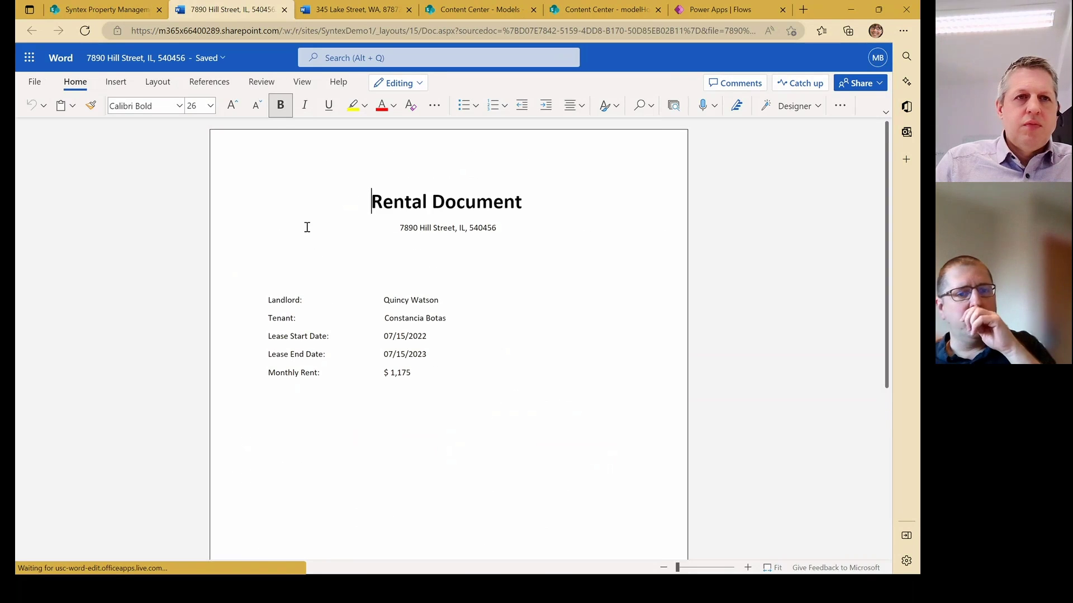
key(ctrl+shift+Tab)
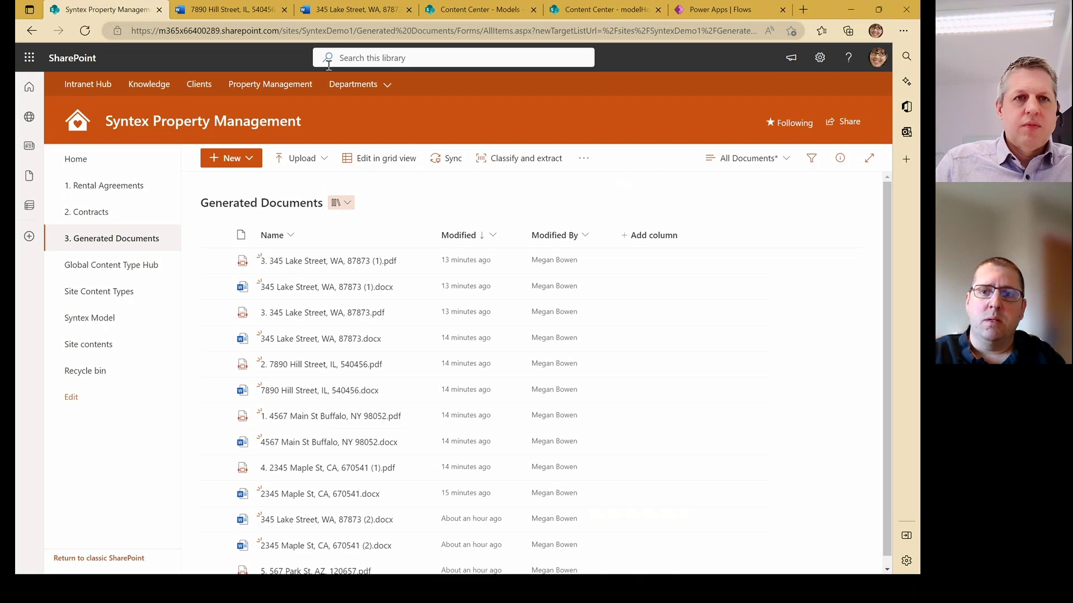
Compare the landlord, tenant, lease dates and monthly rent in the two open rental documents and go back to Generated Documents
click(239, 12)
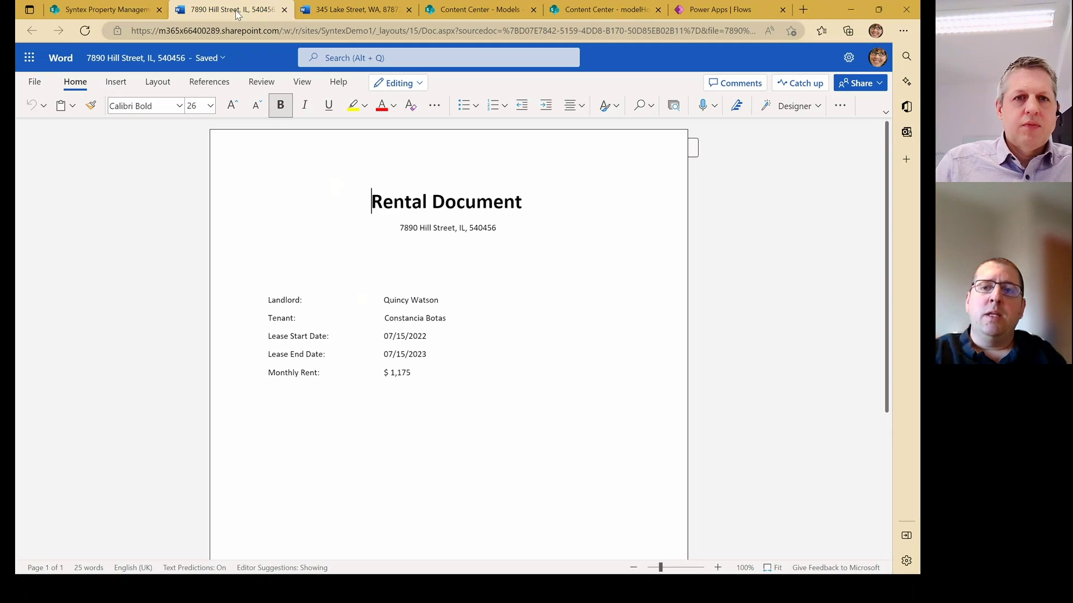
click(371, 11)
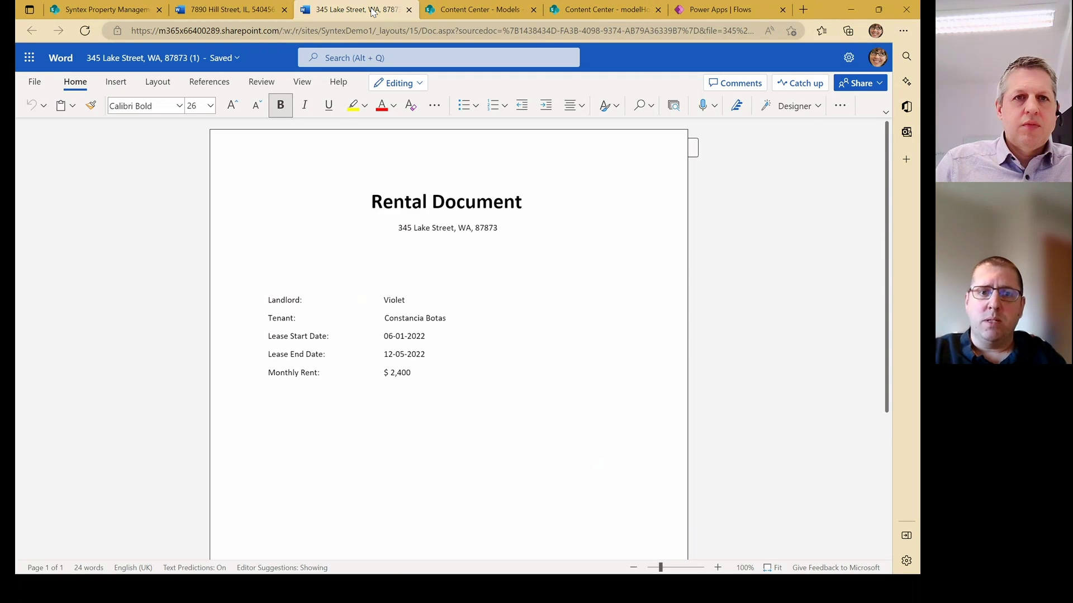
click(234, 12)
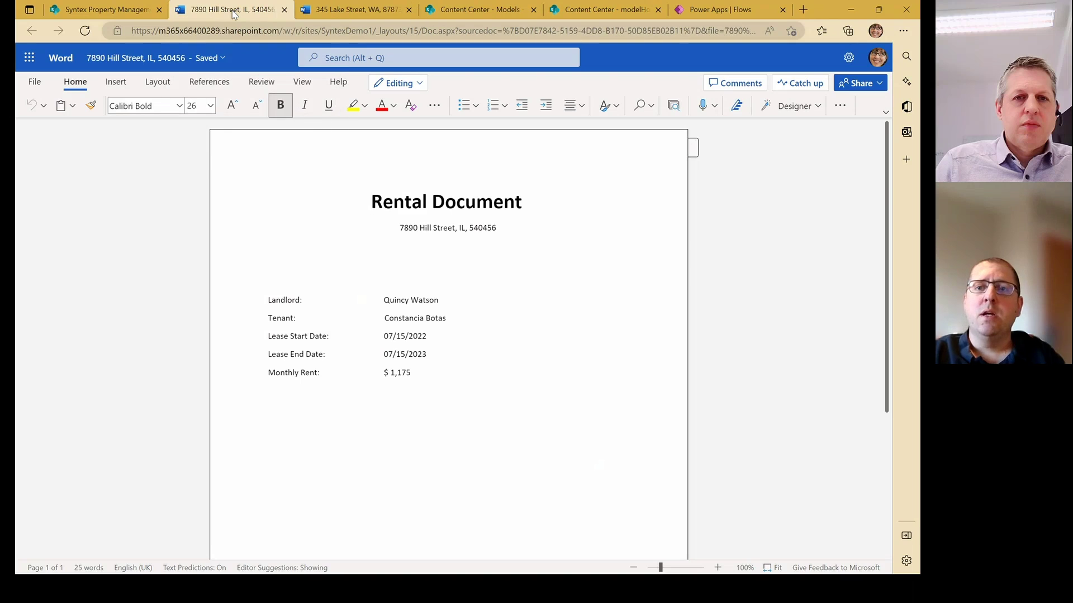
click(102, 11)
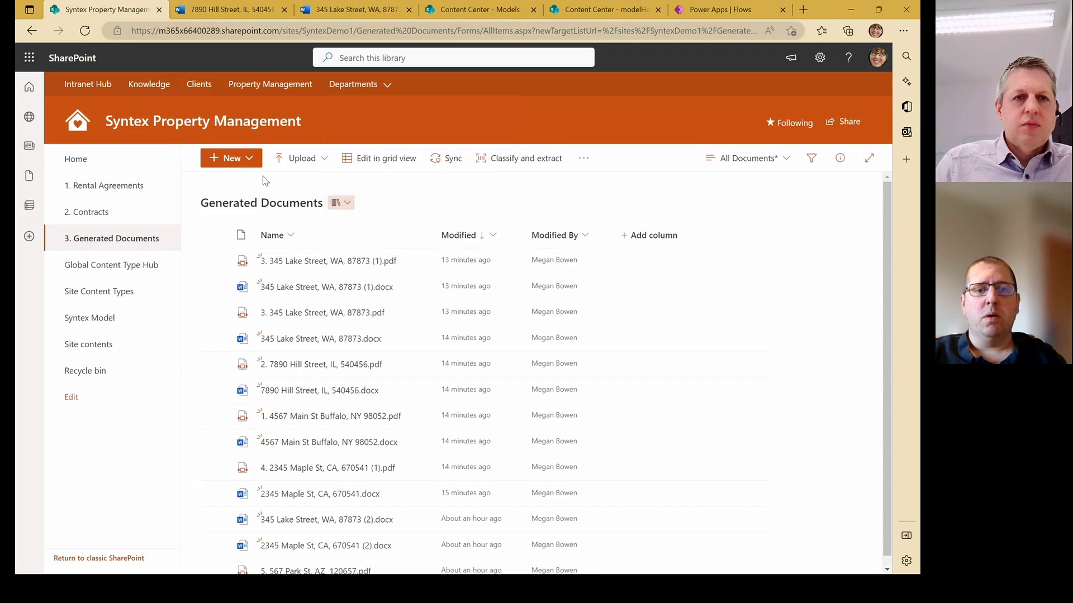
Start a new document from the Rental Document template with the address The Tower and enter the landlord's and tenant's names
click(234, 159)
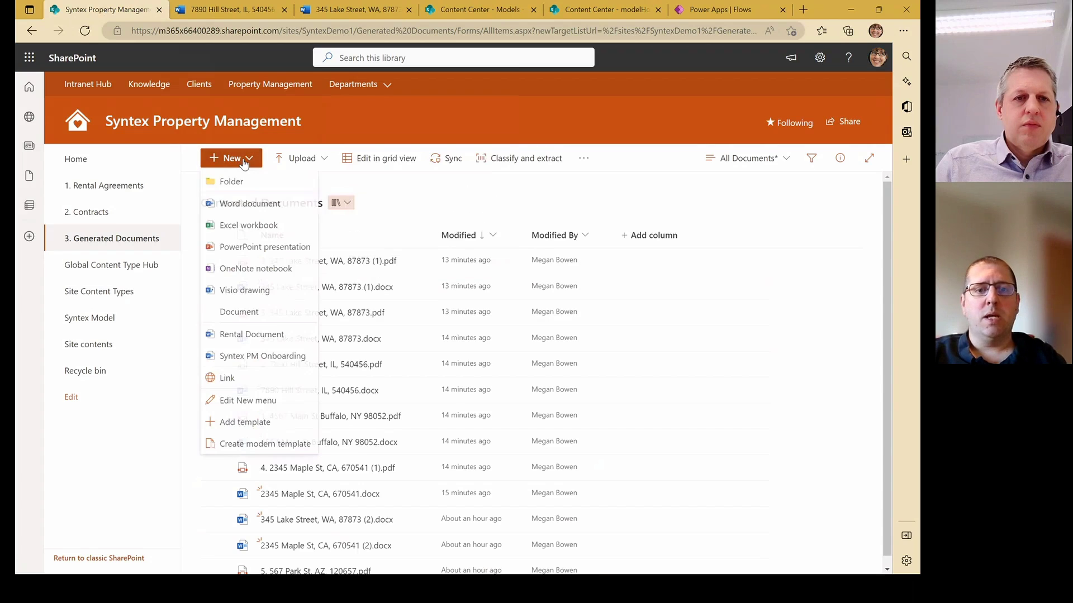
click(244, 336)
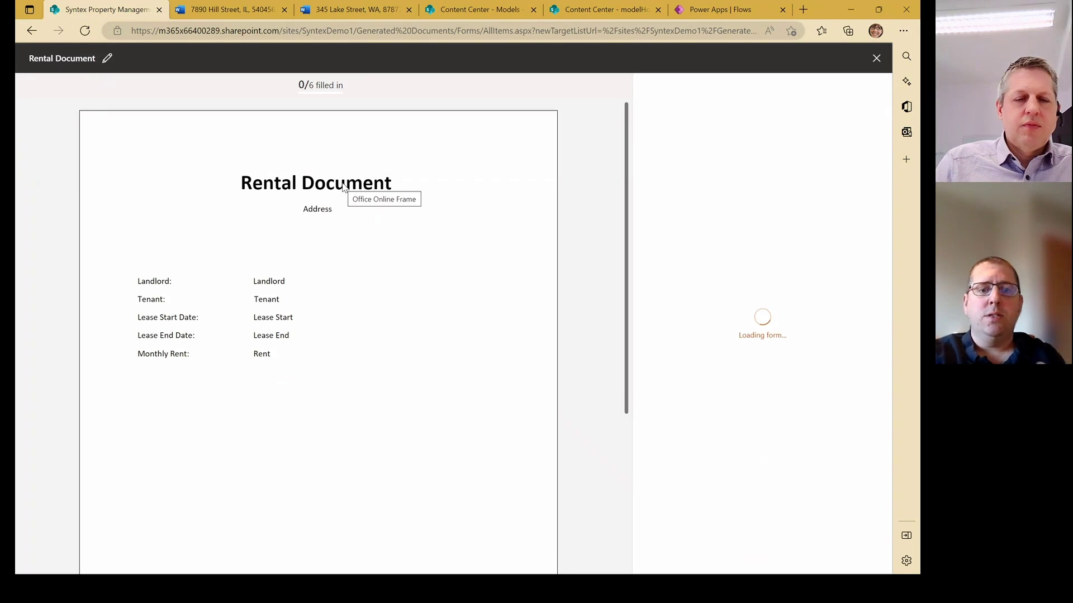
click(678, 160)
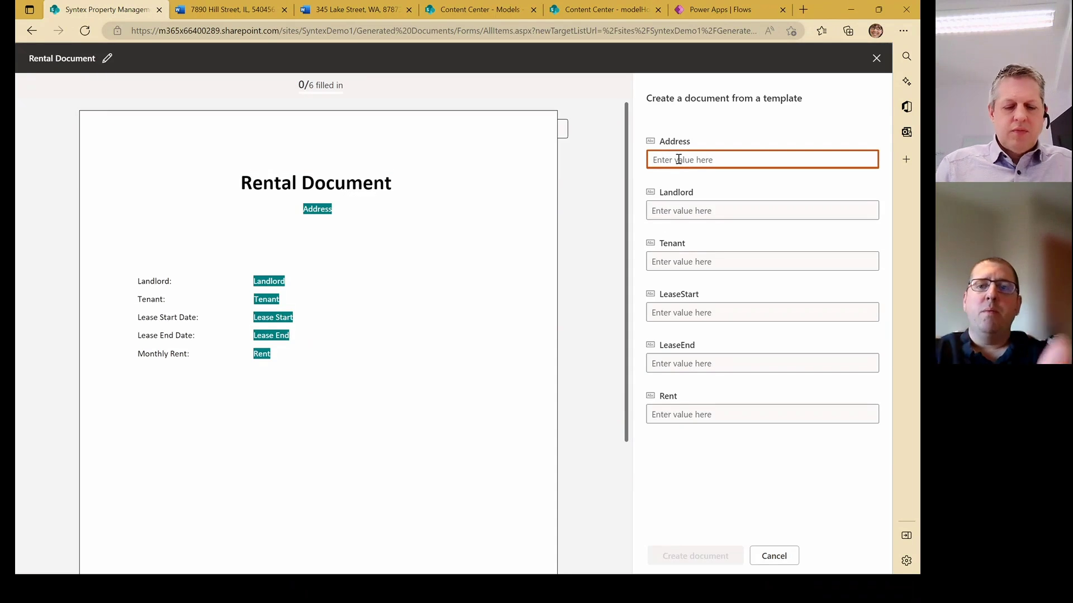
text(The Tower)
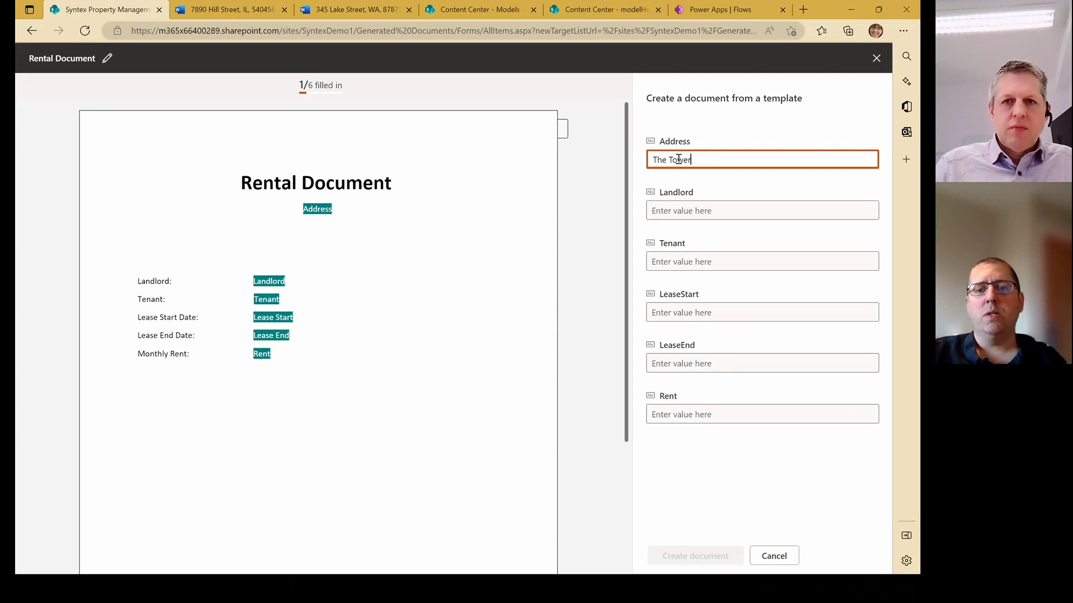
click(662, 210)
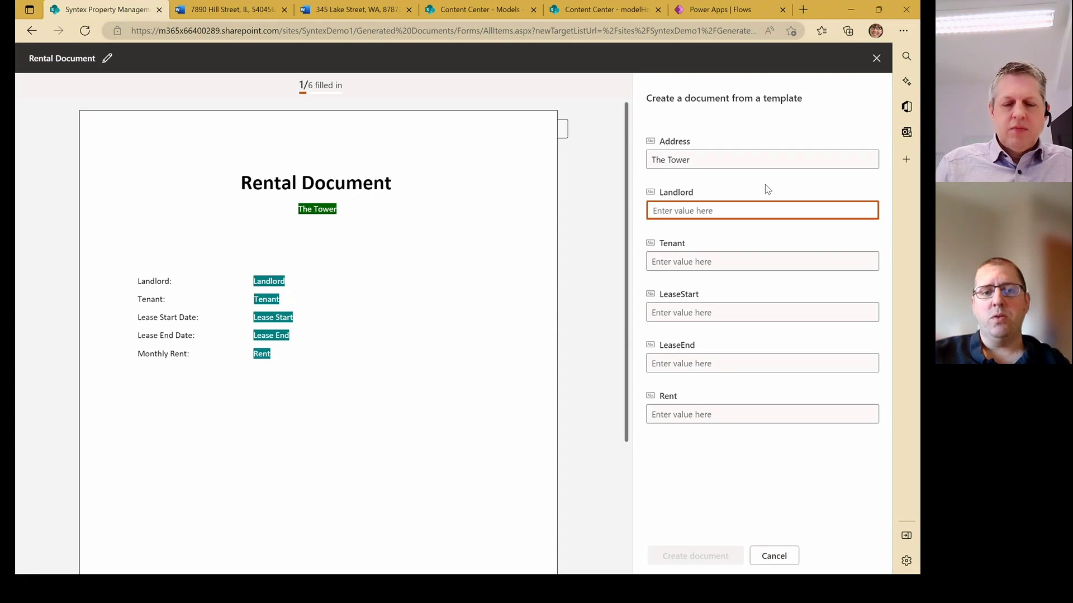
text(D Smith)
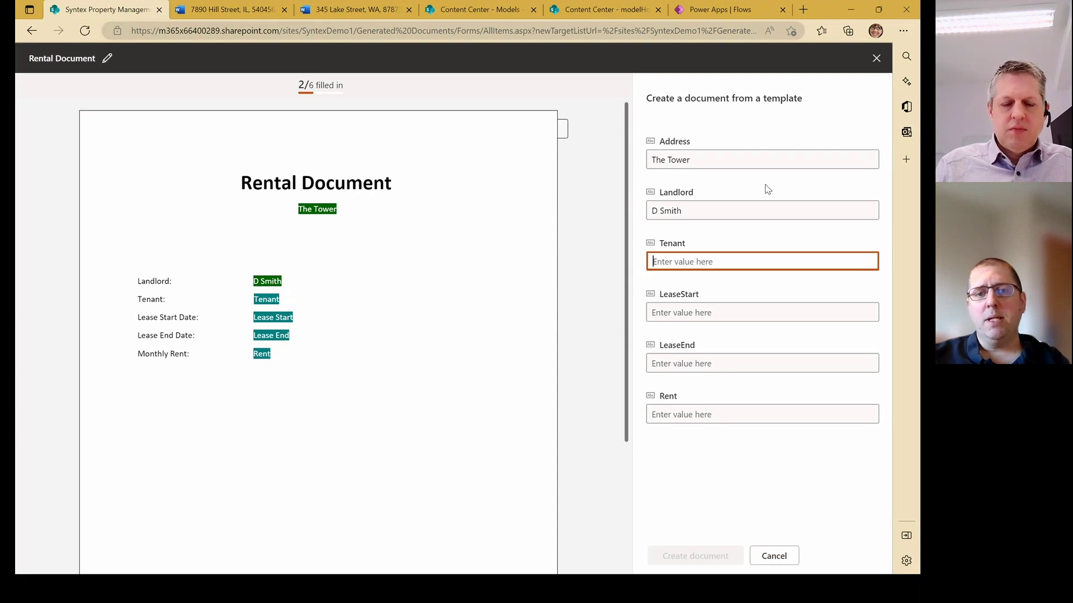
text(F Jones)
key(Tab)
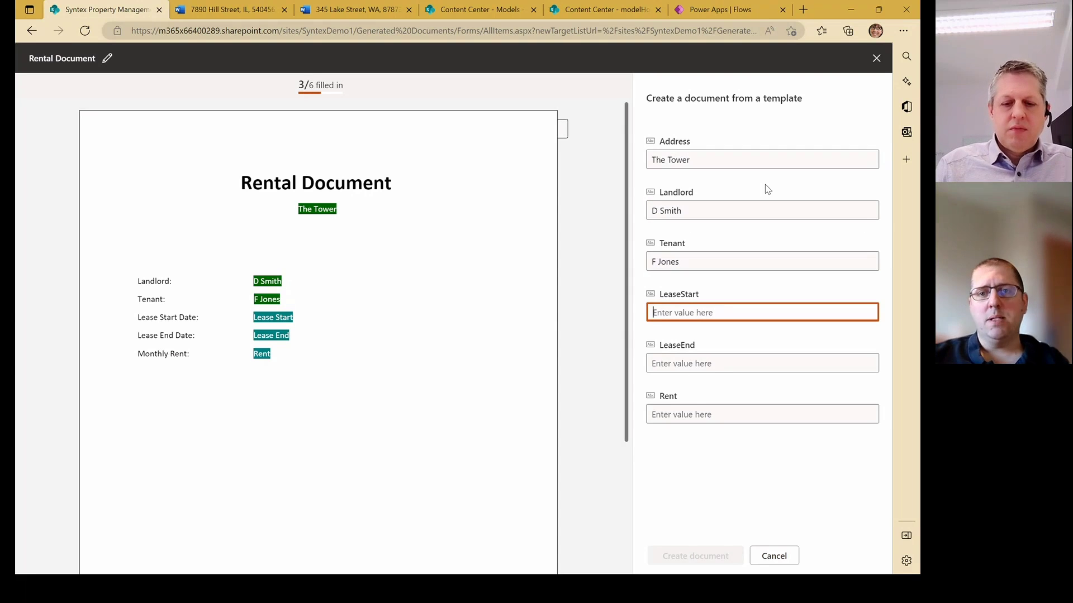
Set LeaseStart to 01/01/2023, LeaseEnd to 01/01/2024 and Rent to 10,000, and check the filled-in preview
text(01/)
key(Down)
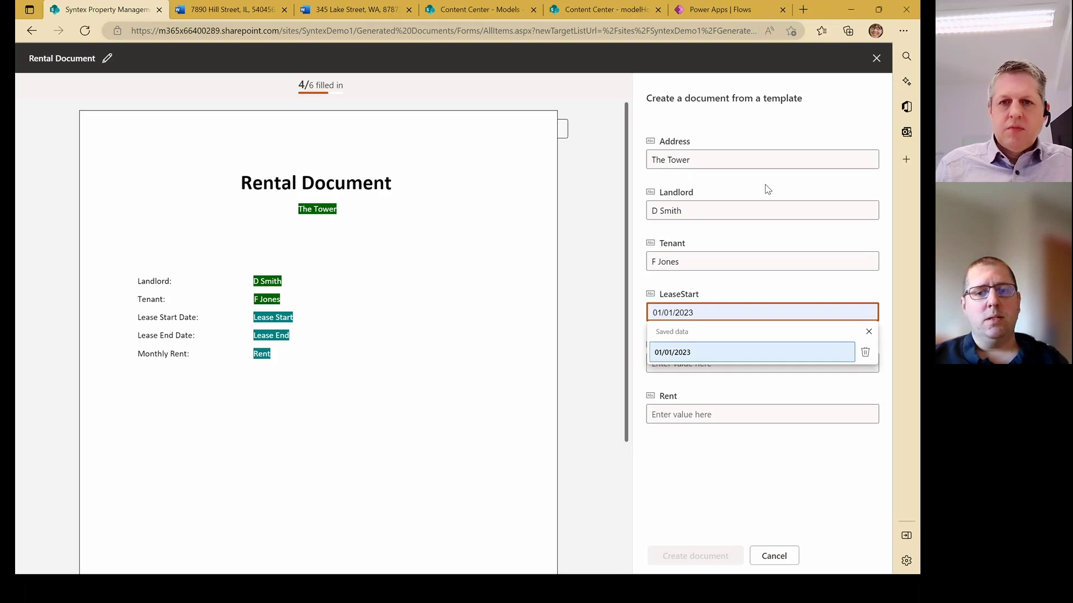
key(Tab)
key(Down)
key(Down)
key(Tab)
key(Down)
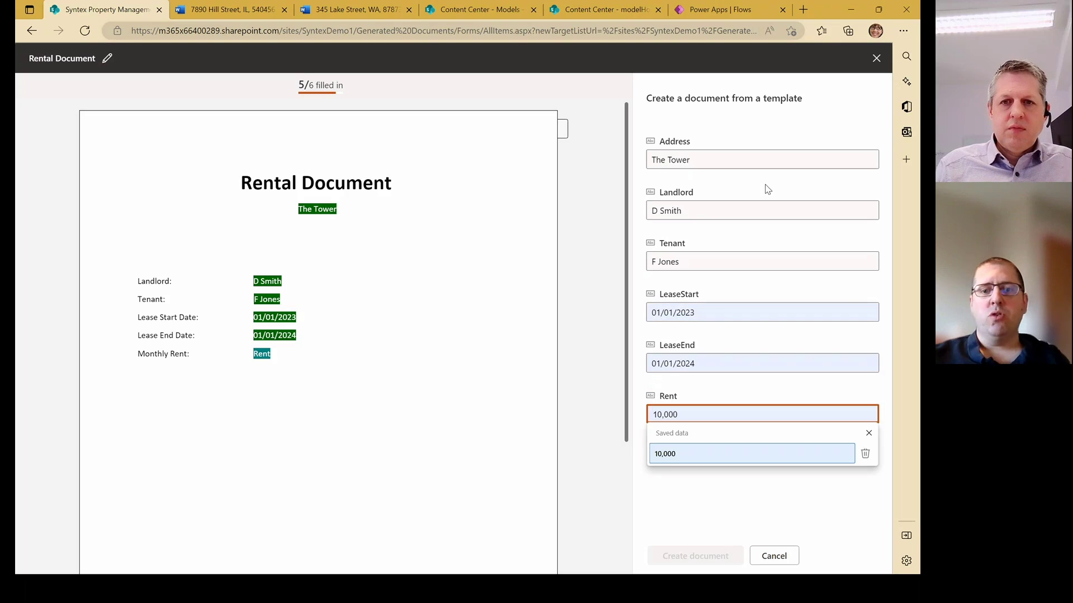
key(Tab)
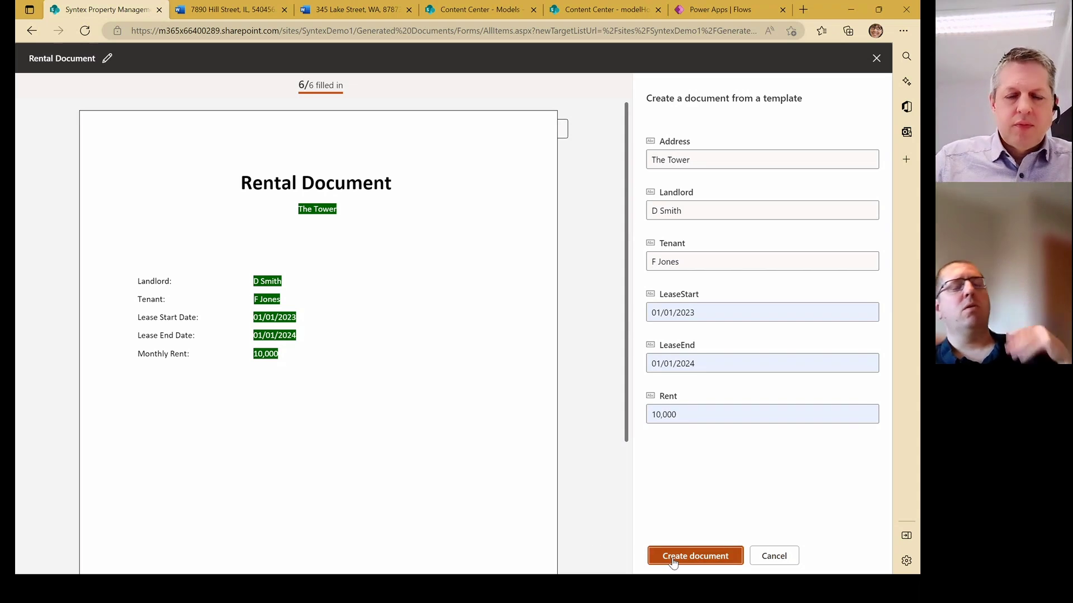
scroll(415, 330, down, 3)
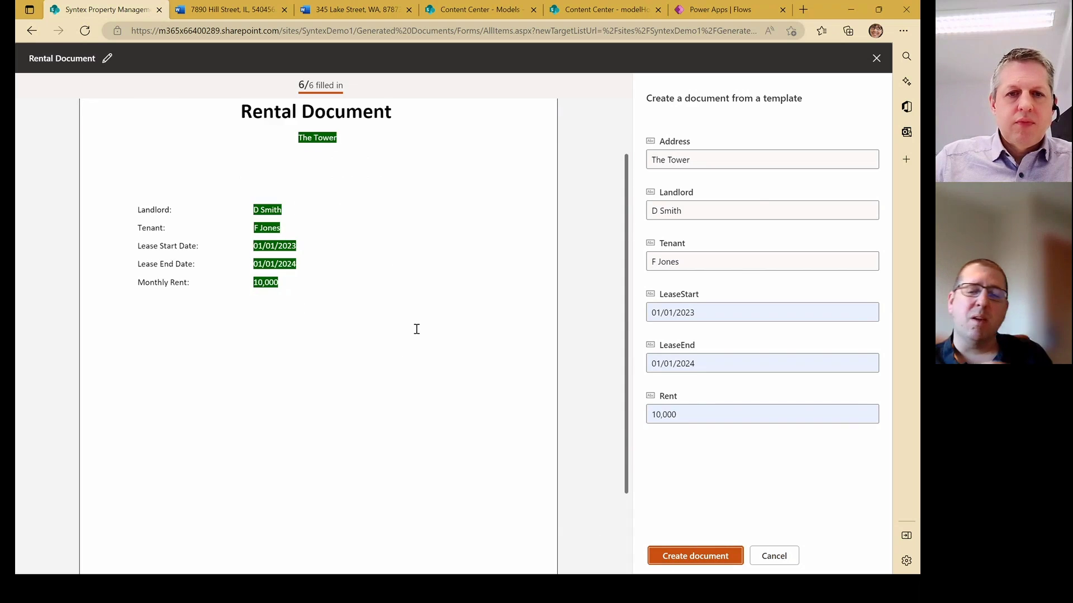
scroll(416, 329, up, 3)
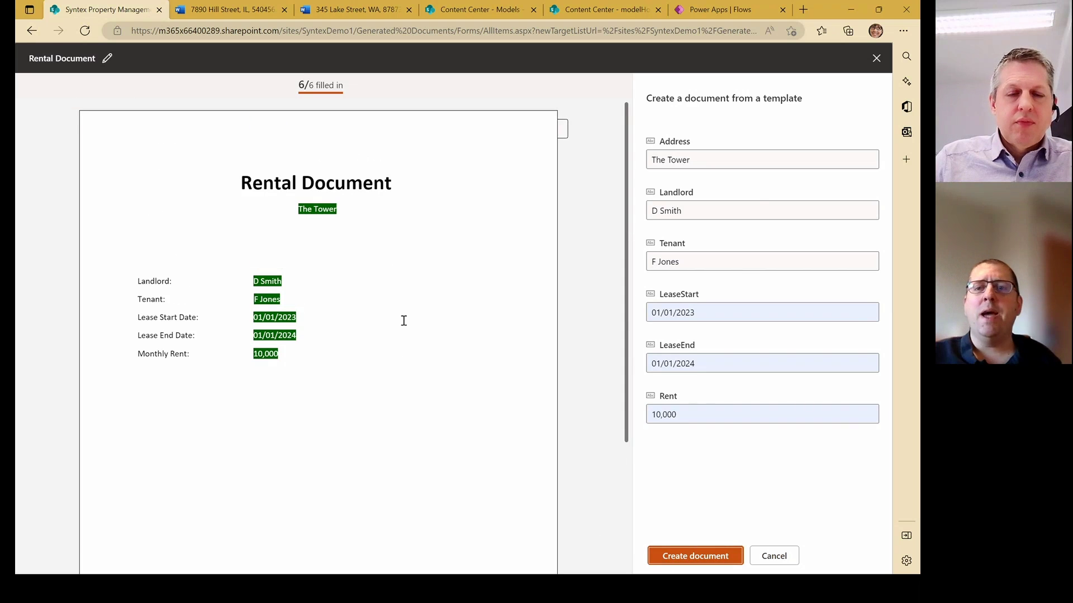
Create the document as a .docx named Rental Document - The Tower in Generated Documents and finish the template form
click(681, 559)
click(428, 290)
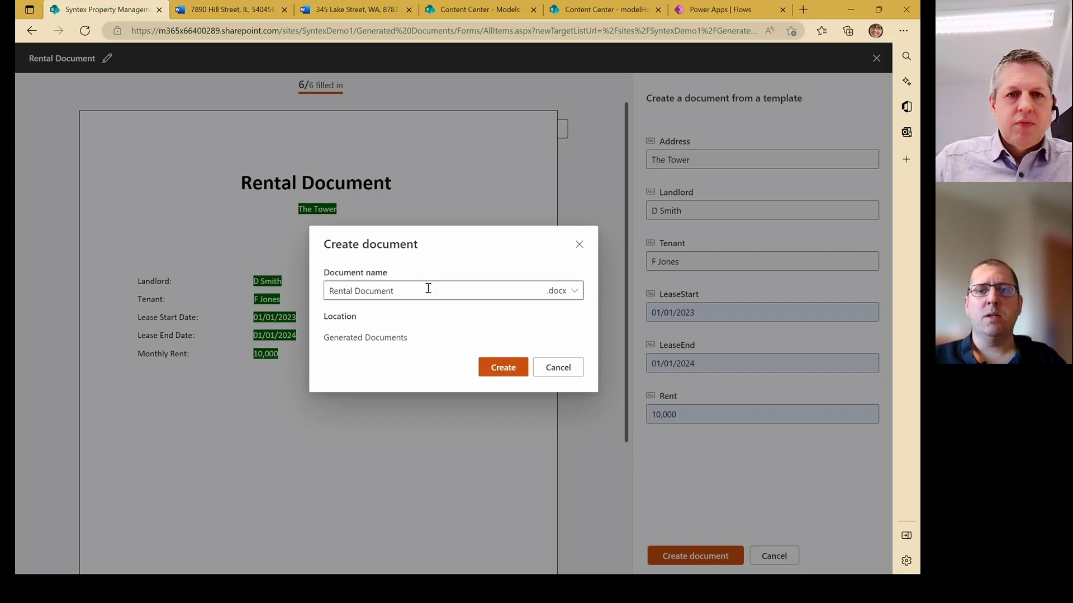
text(- The T)
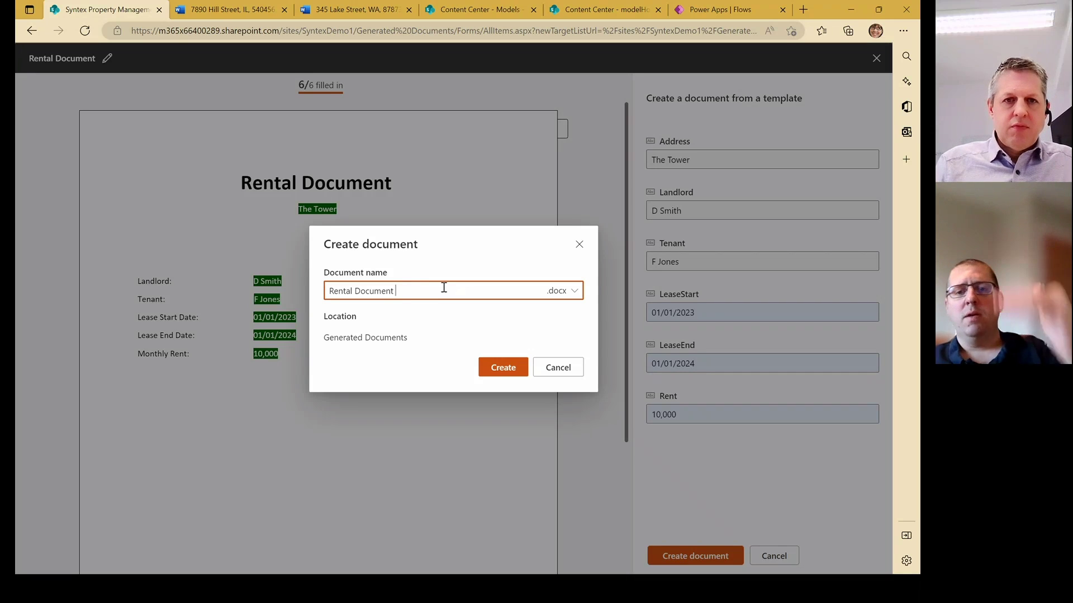
text(ower)
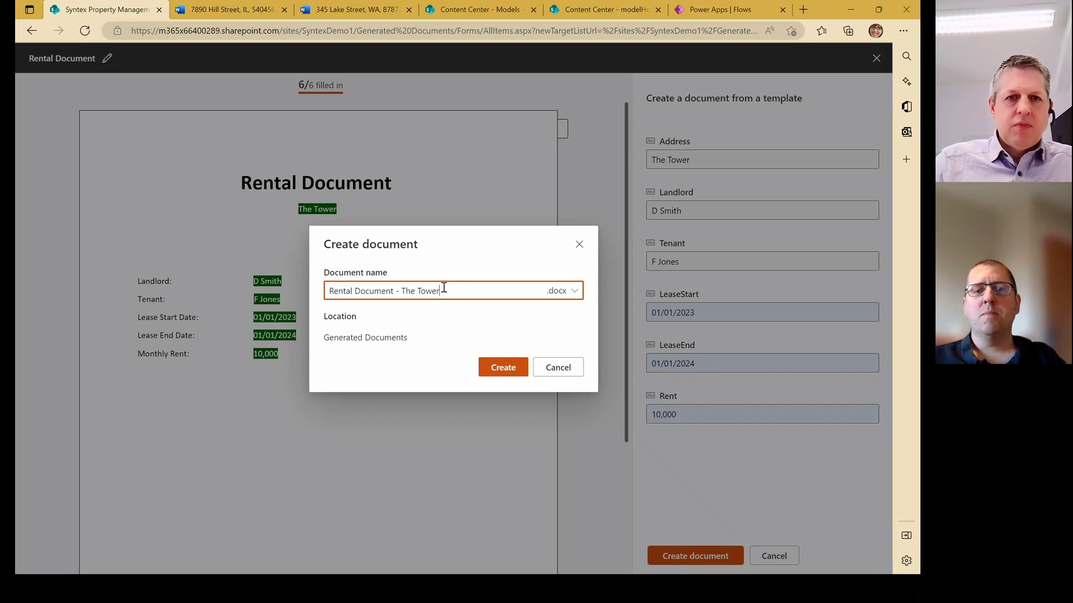
click(507, 367)
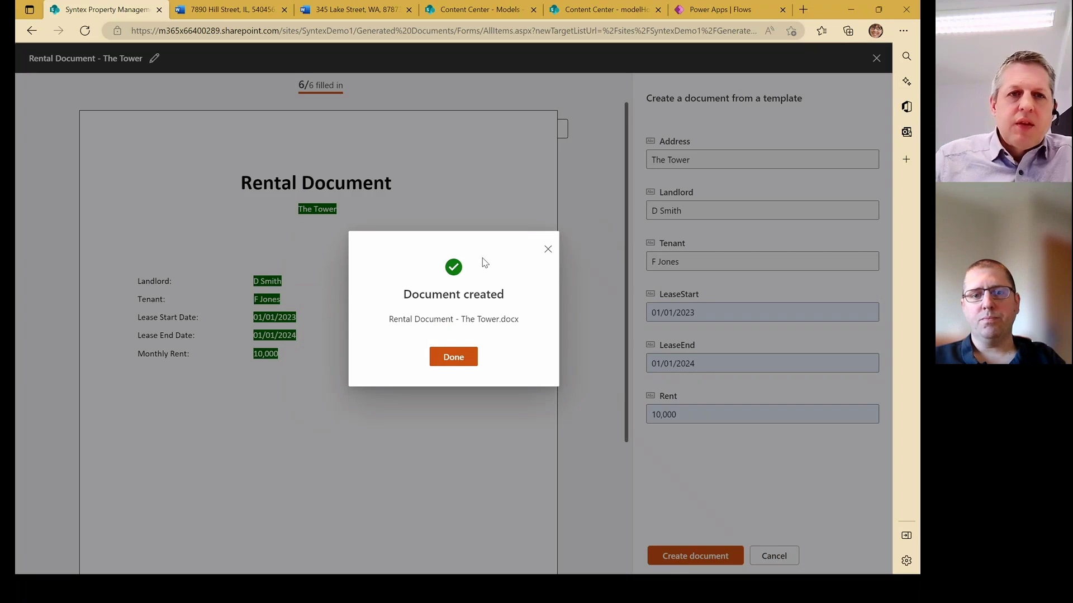
click(472, 357)
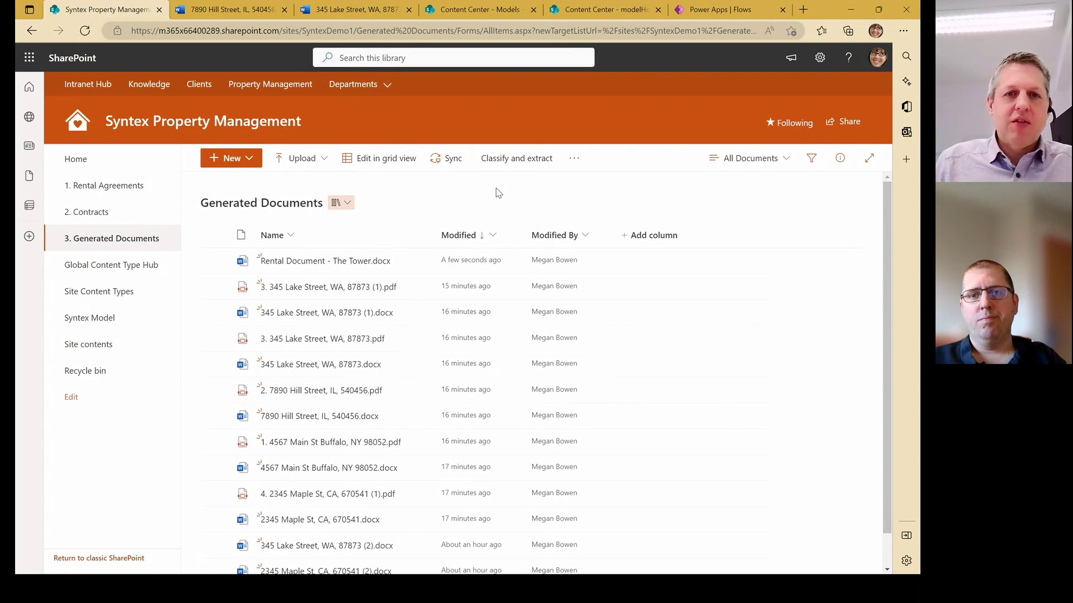
Open Rental Document - The Tower.docx, check its filled-in fields and return to the Generated Documents library
click(324, 261)
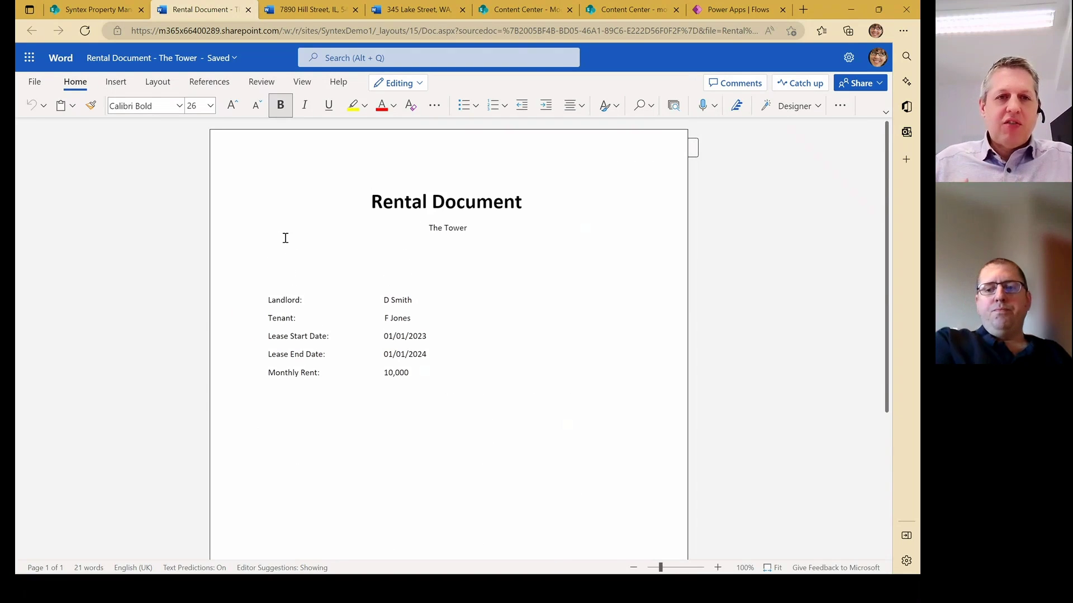
click(100, 8)
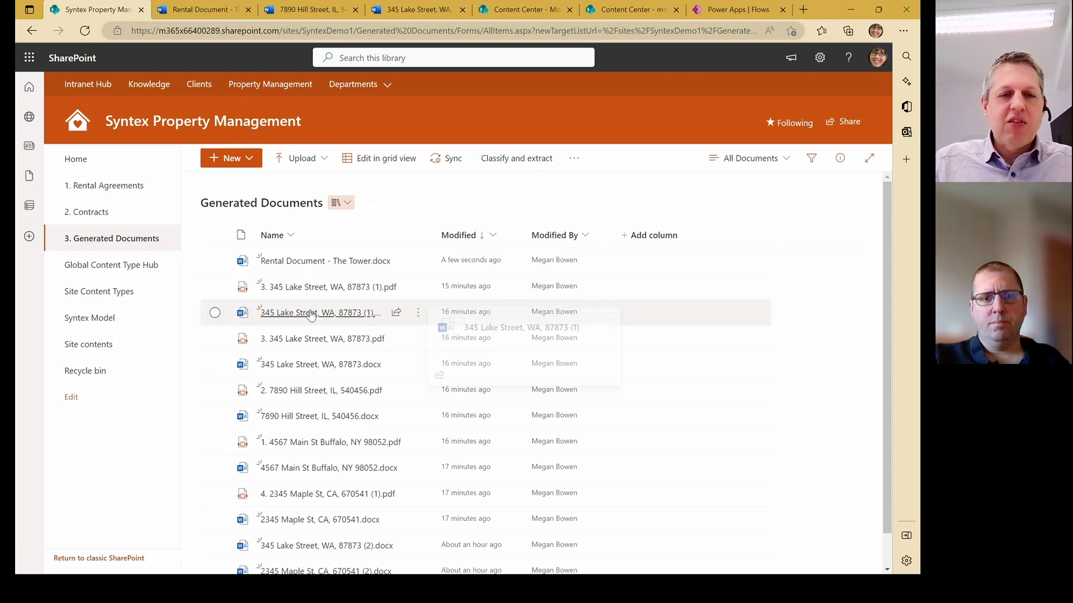
click(274, 313)
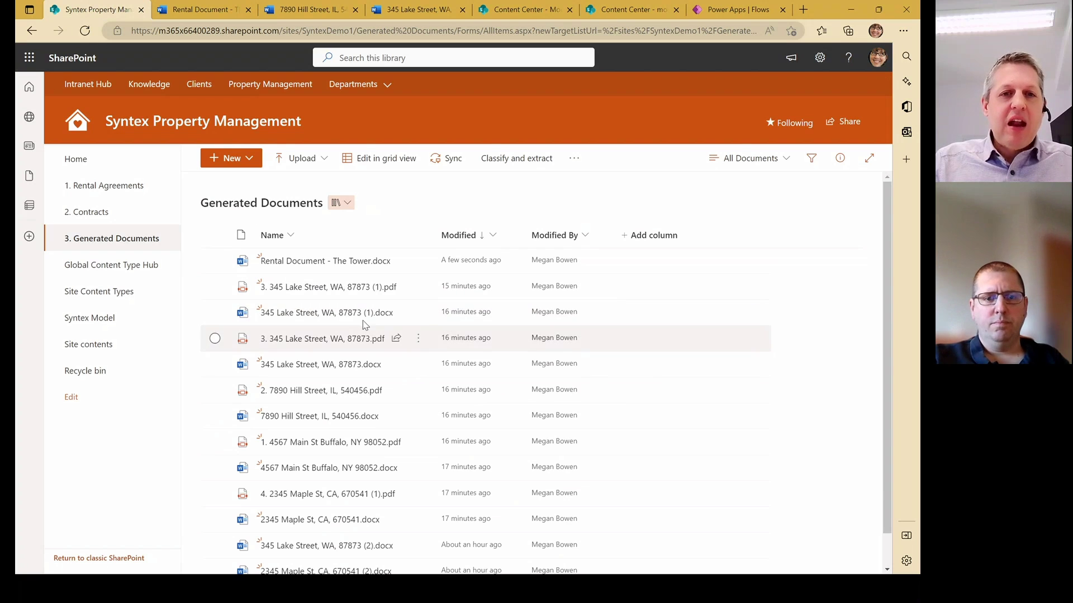
Preview the most recently modified PDF in Generated Documents, check its lease details and return to the library
click(309, 287)
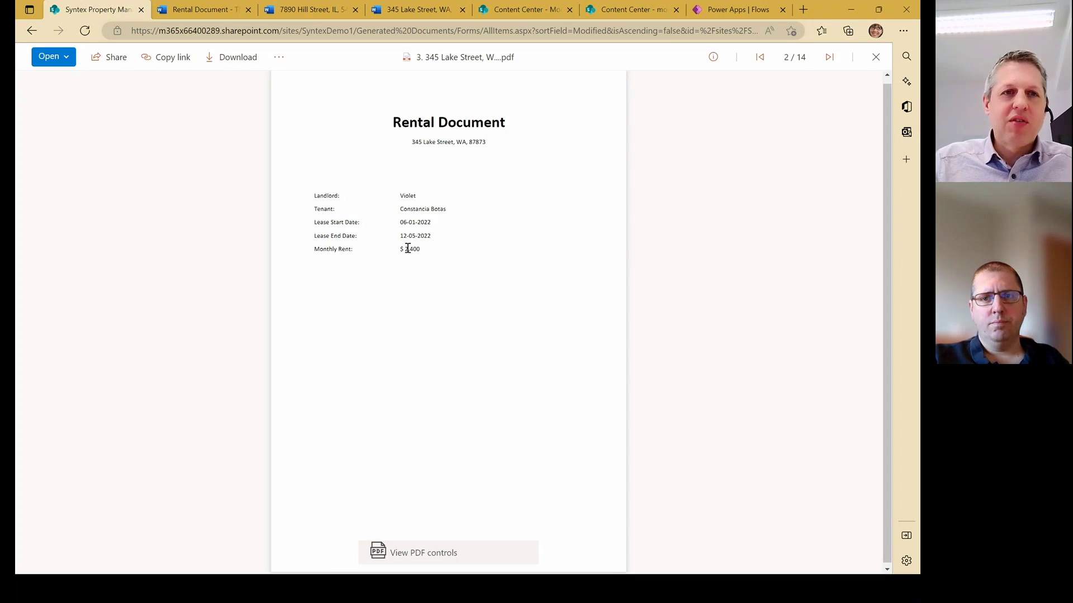
key(ctrl)
key(alt+Left)
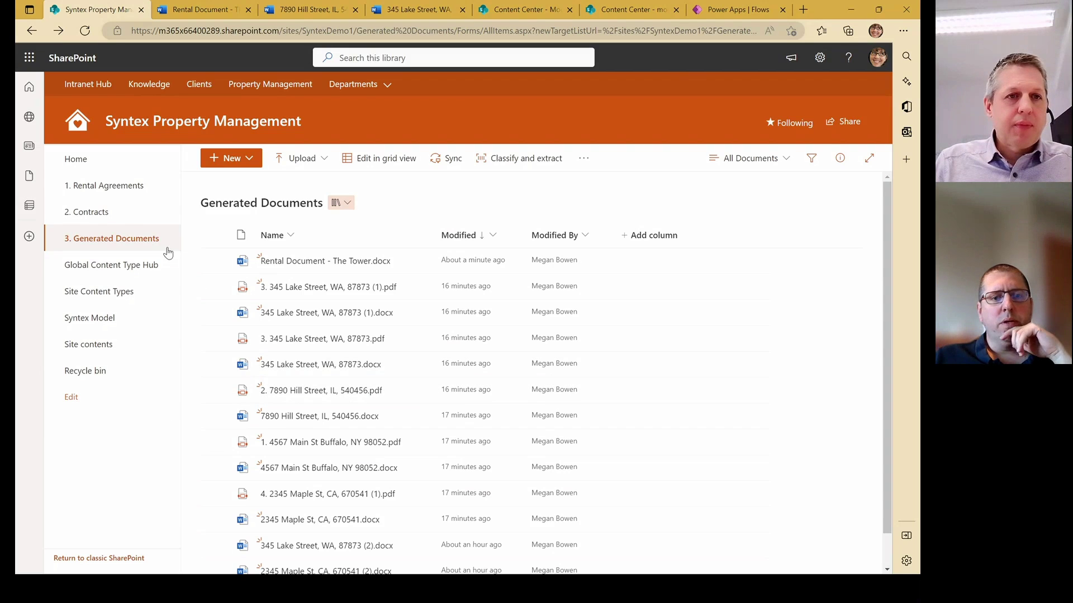
Open the advanced search options for the Rental Agreements library and limit the file type to PDF
click(120, 191)
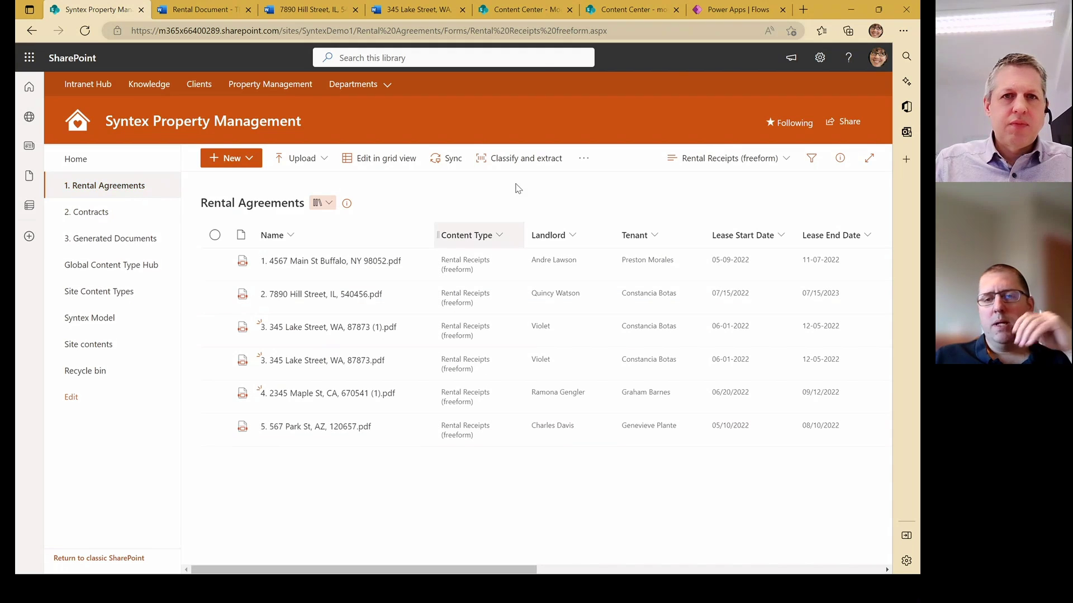
click(541, 61)
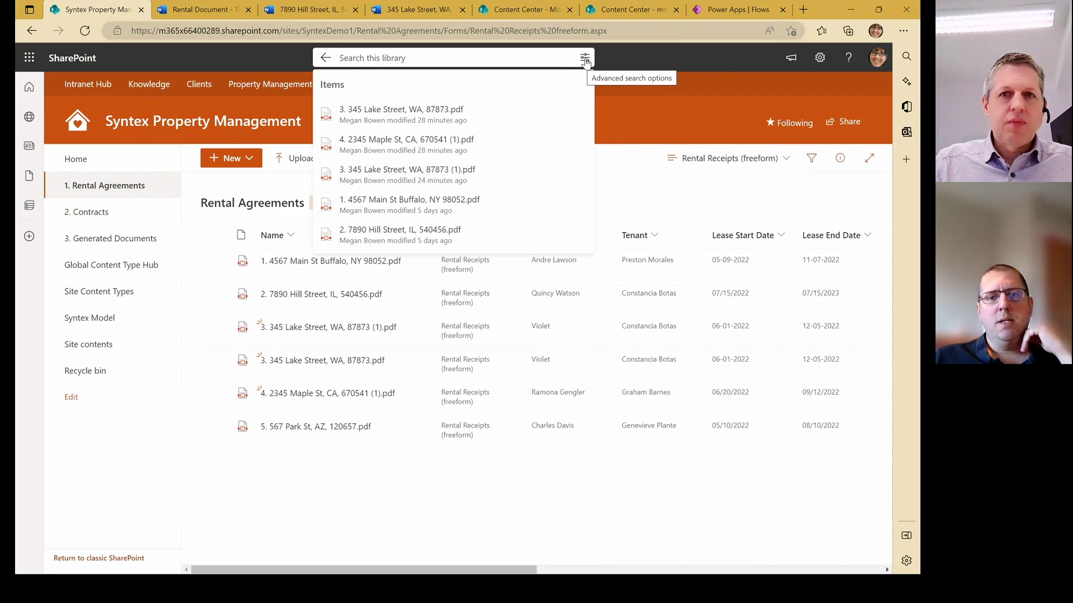
click(585, 59)
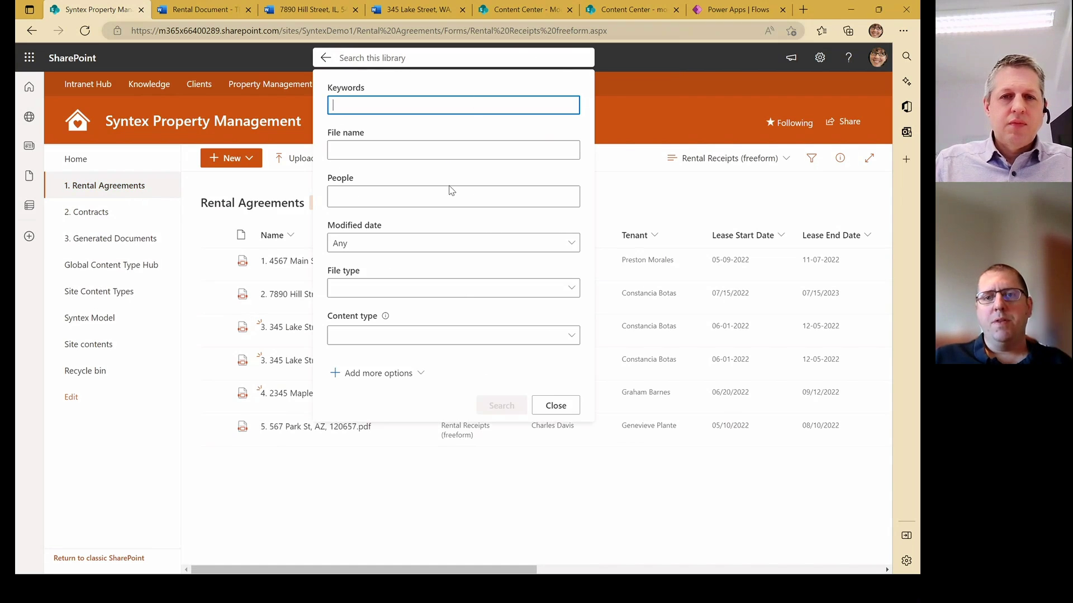
click(574, 290)
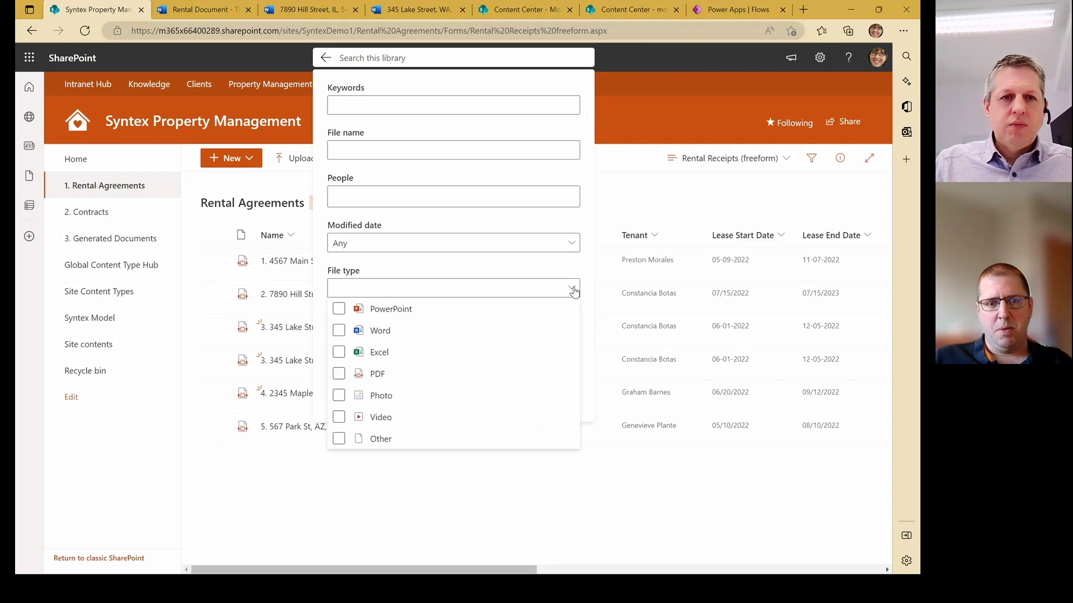
click(420, 385)
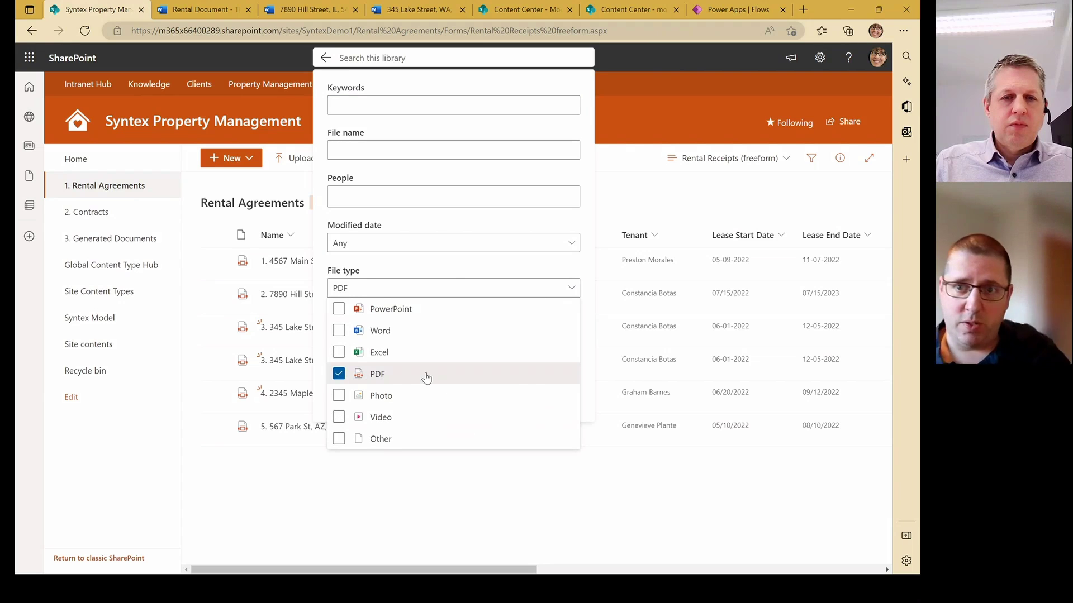
click(447, 267)
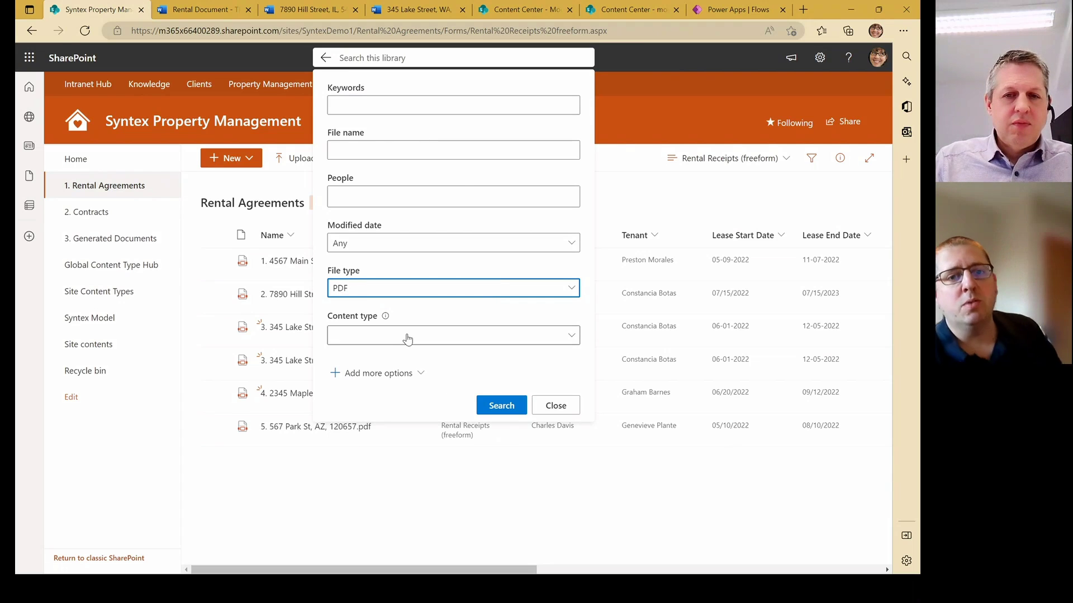
Restrict the library search to the content type Rental Receipts (freeform)
click(568, 342)
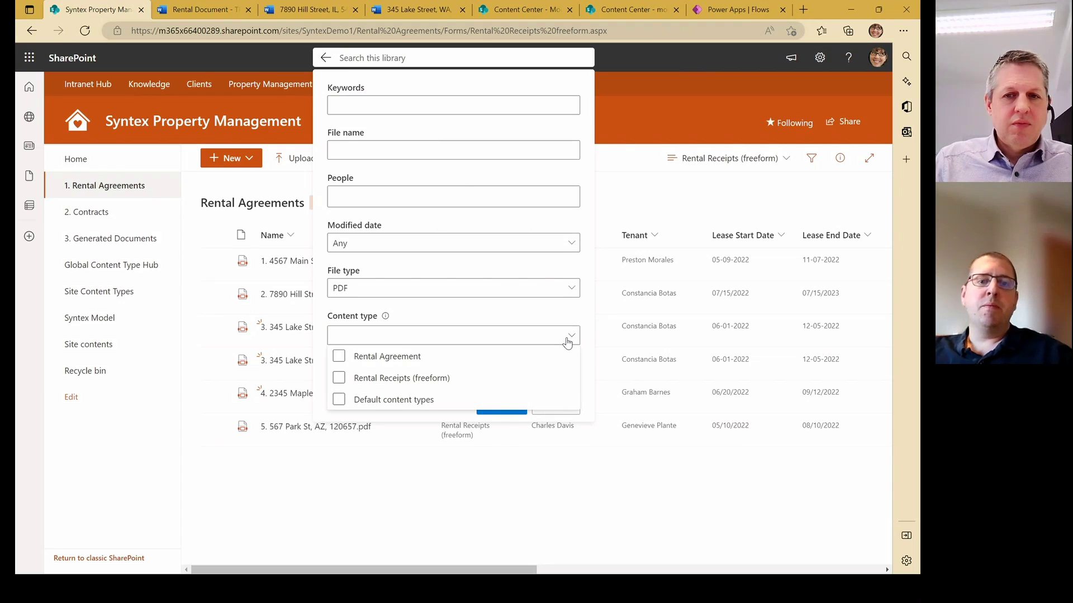
click(406, 379)
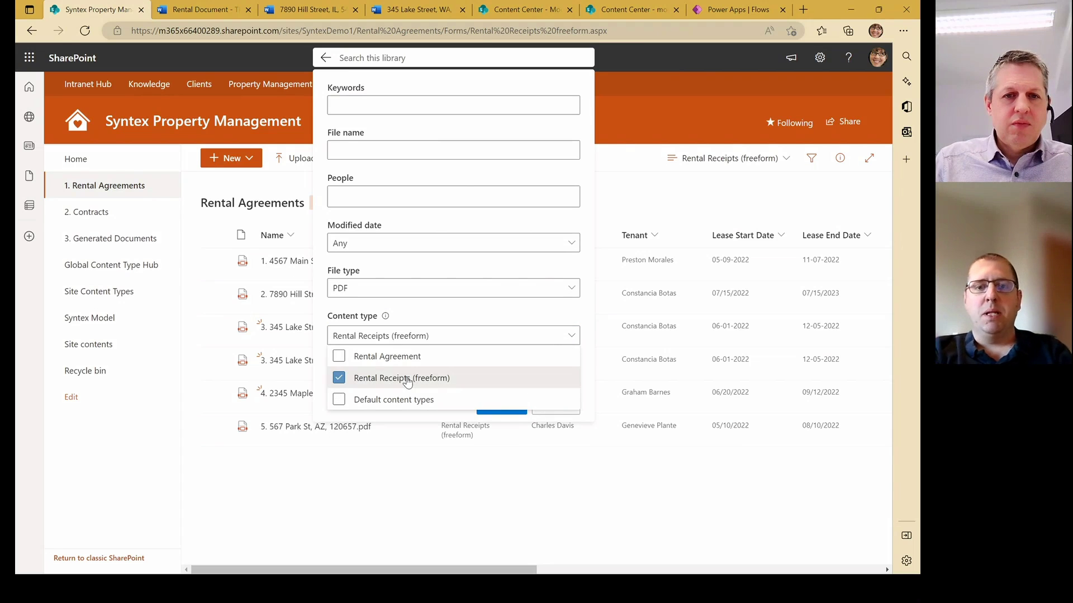
click(524, 322)
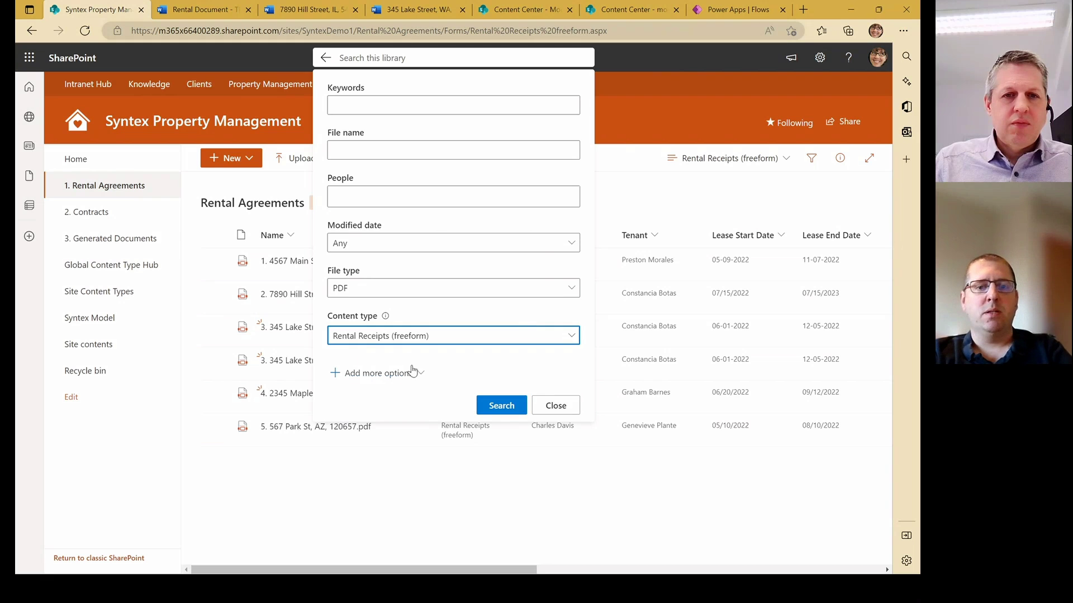
Add the Landlord field to the search criteria, enter the landlord's name and run the search
click(414, 379)
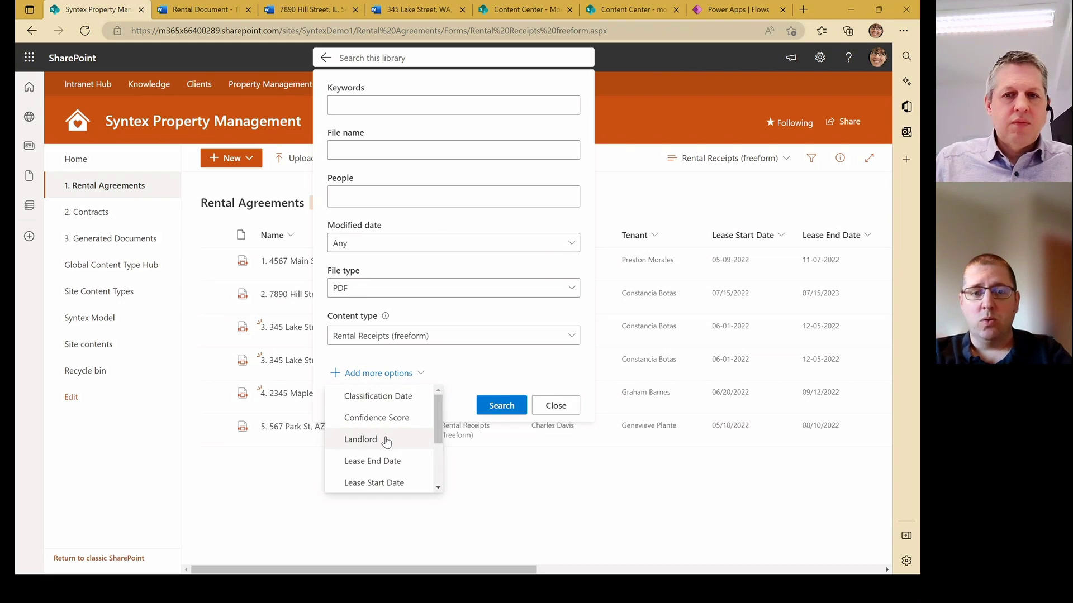
click(386, 441)
text(V)
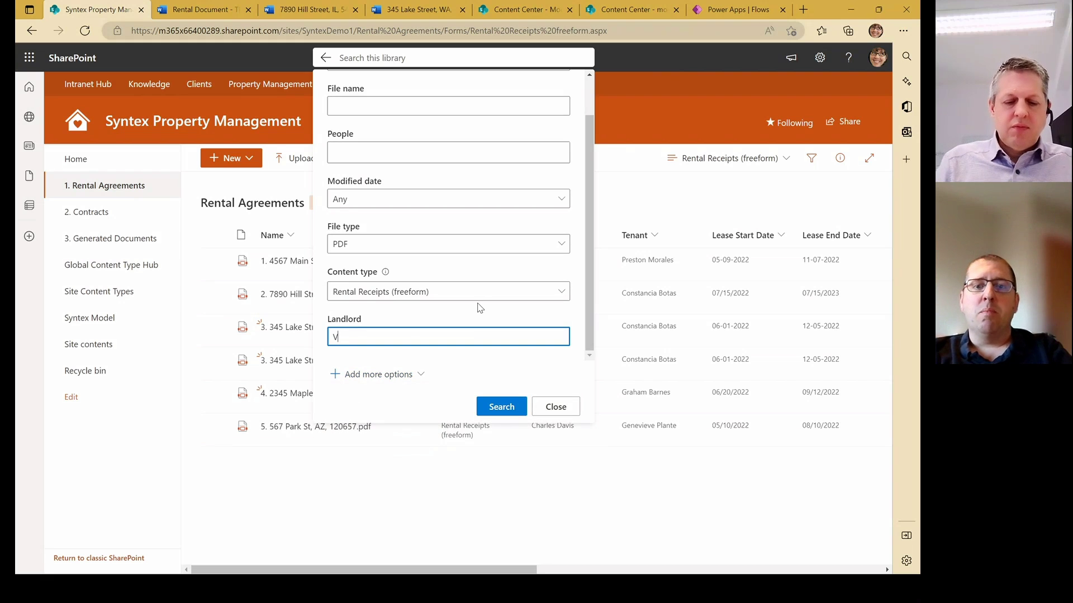
text(iolet)
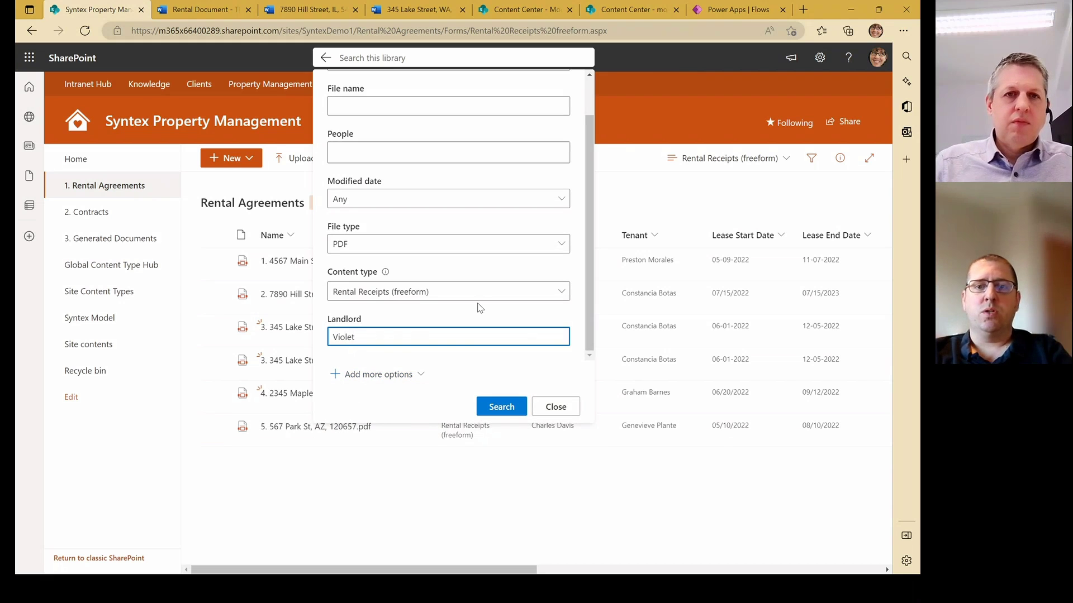
click(499, 409)
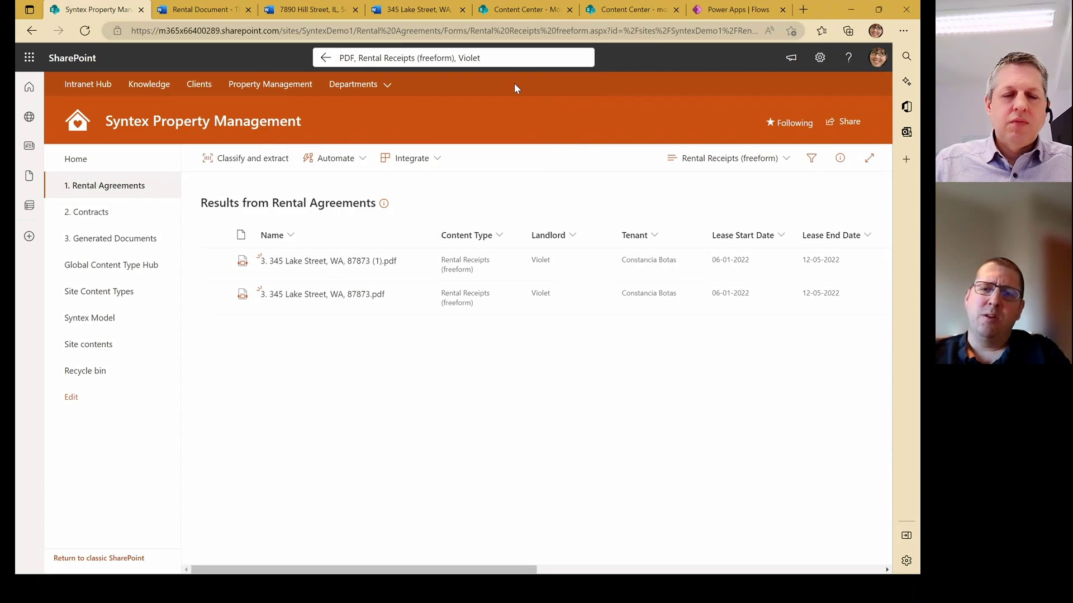
Reopen the advanced search form and examine its current criteria and the additional metadata fields available for searching
click(523, 61)
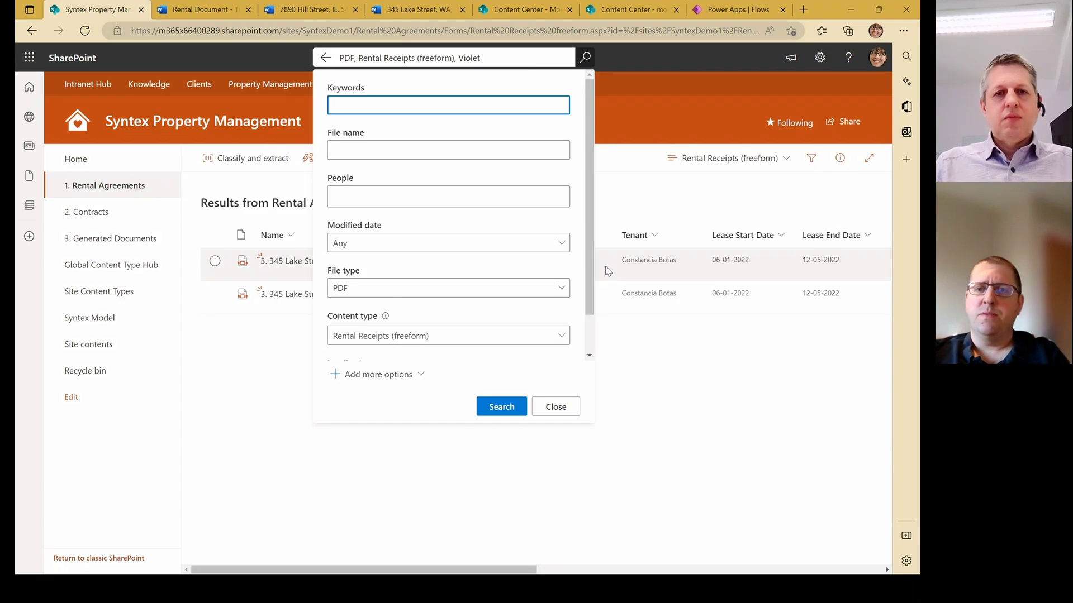
scroll(569, 286, down, 1)
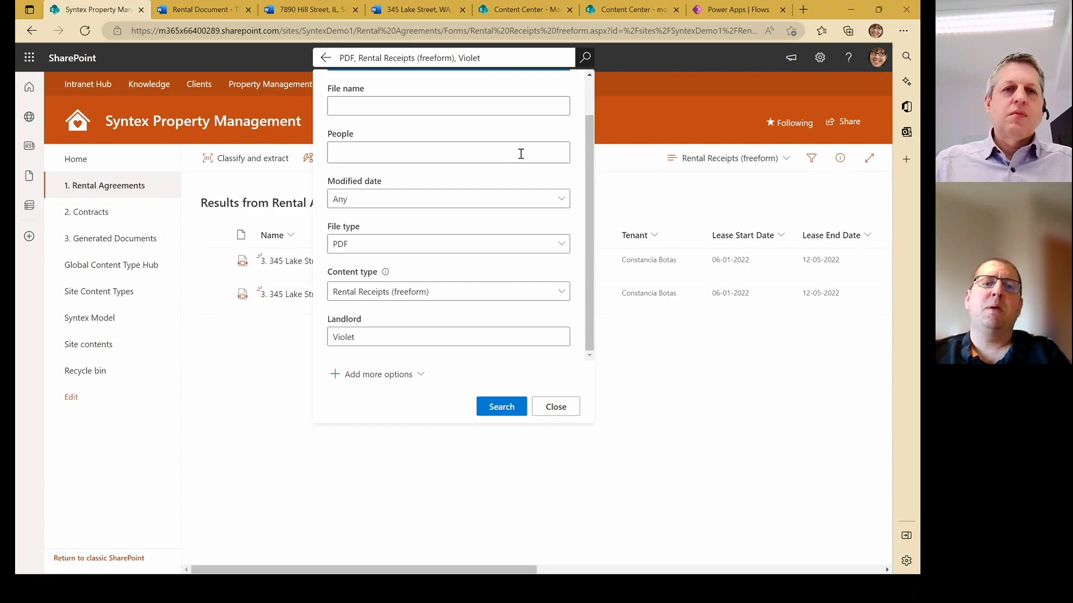
scroll(510, 173, up, 1)
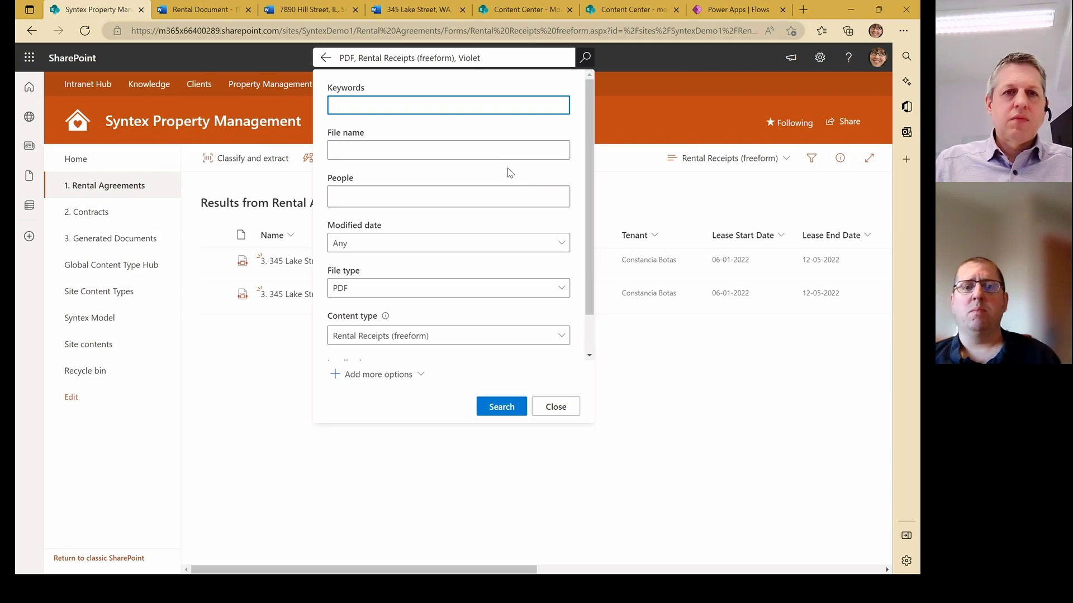
scroll(500, 196, down, 1)
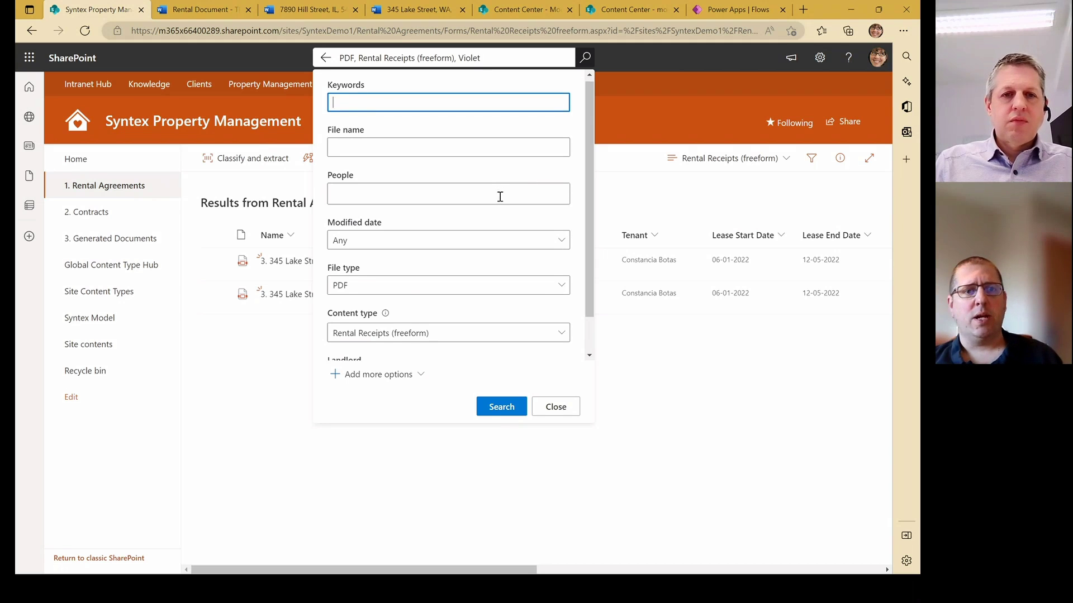
scroll(500, 197, down, 1)
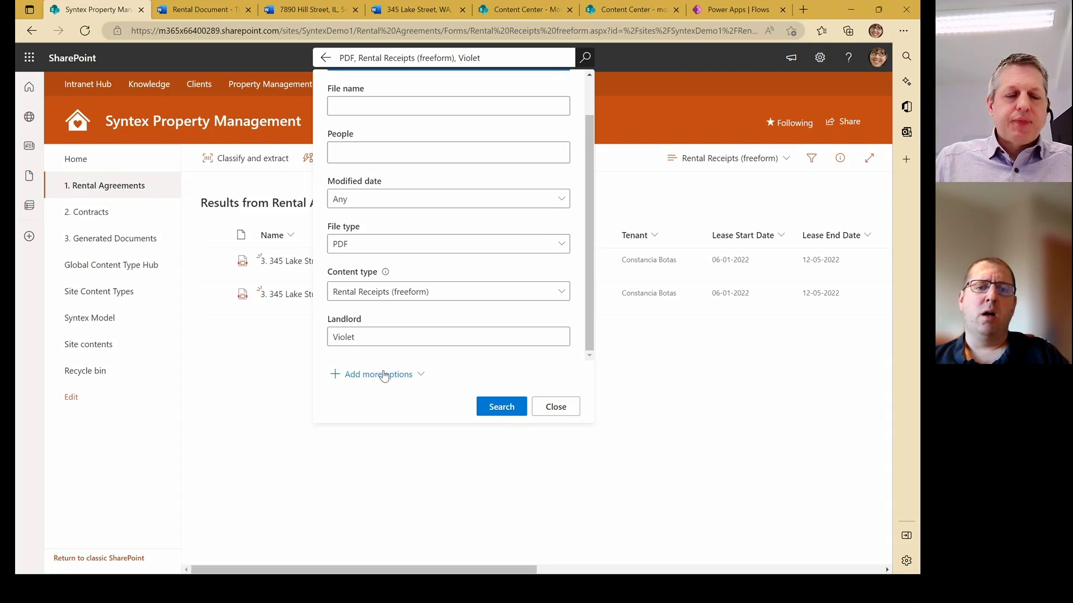
click(383, 376)
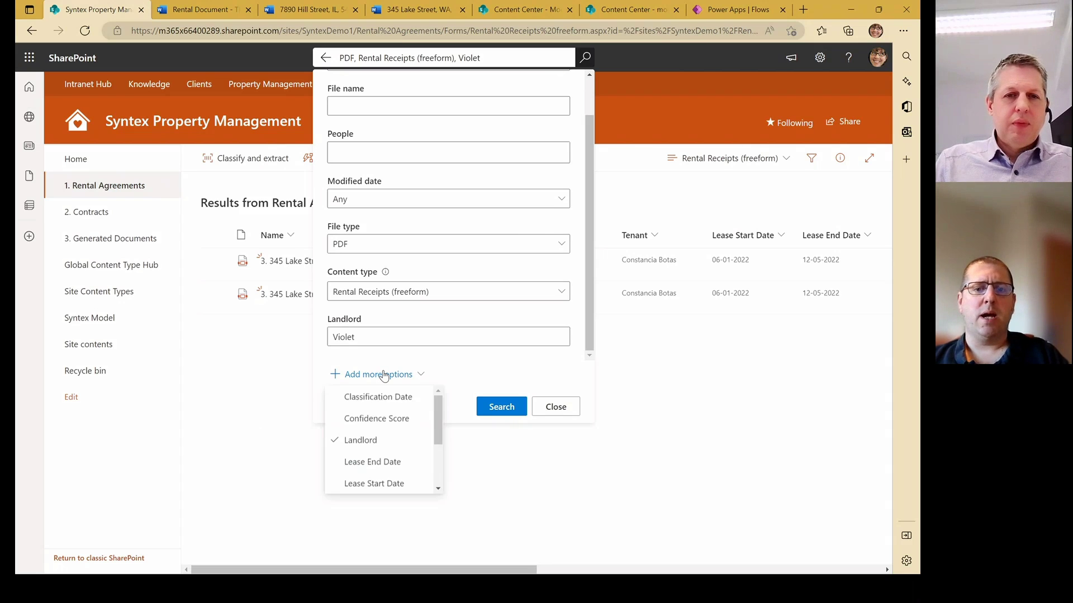
scroll(391, 403, down, 2)
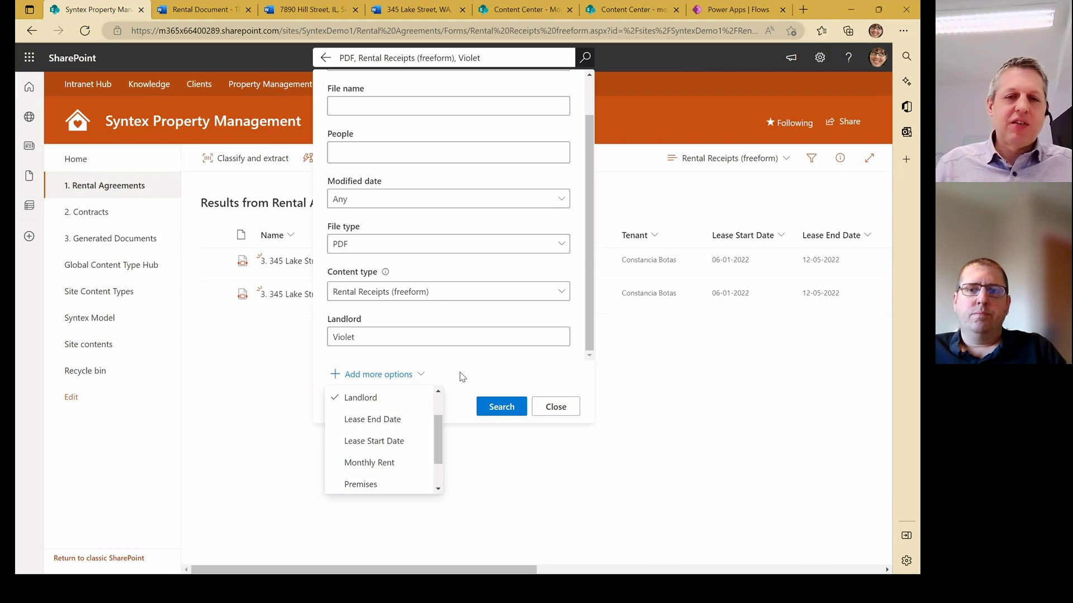
scroll(395, 426, down, 2)
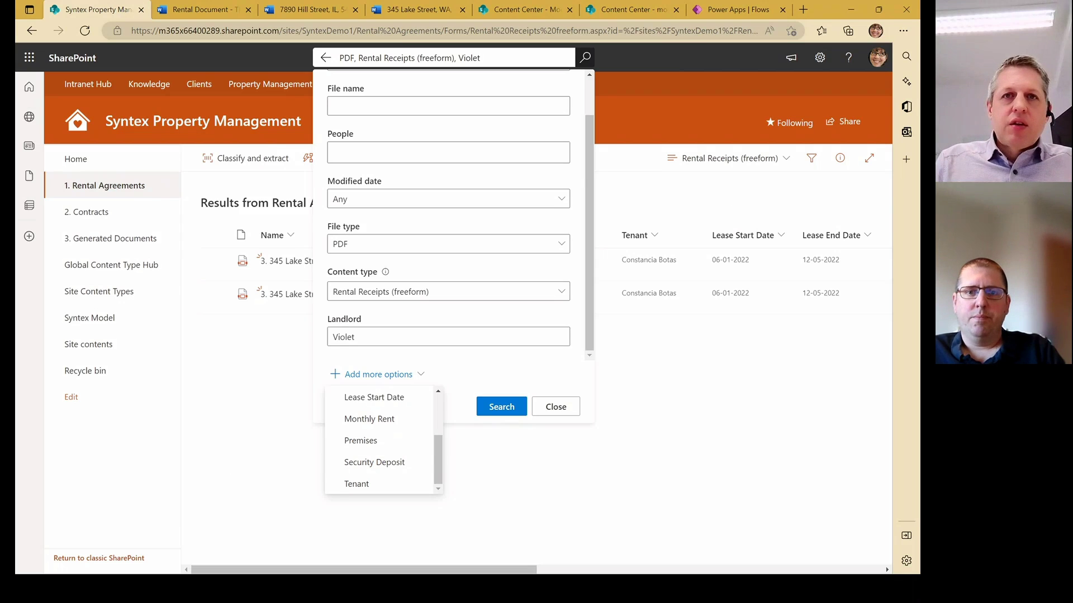
key(alt+Tab)
key(Right)
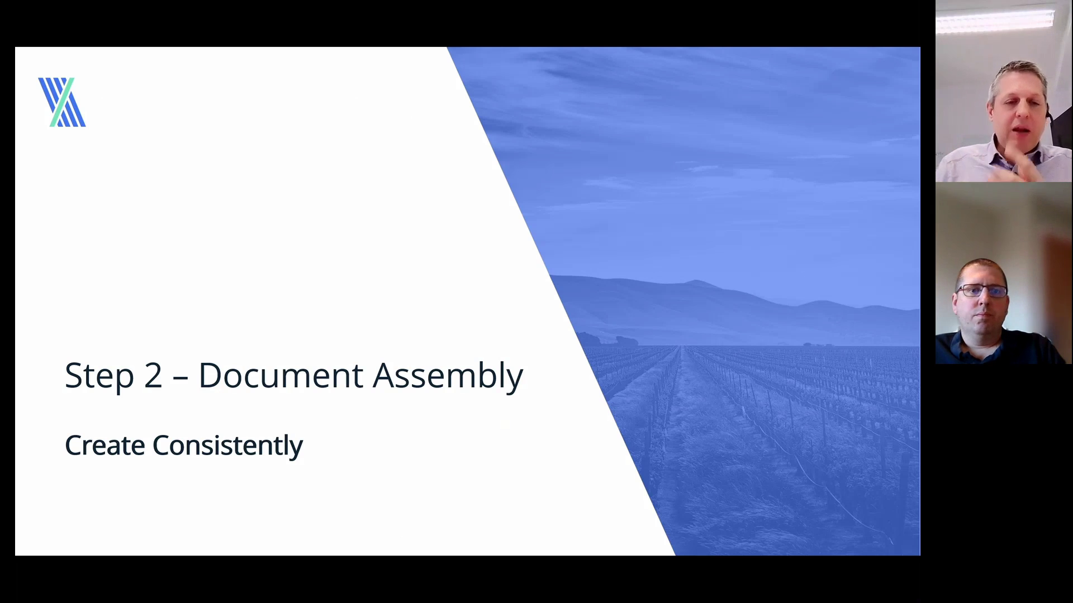
key(Right)
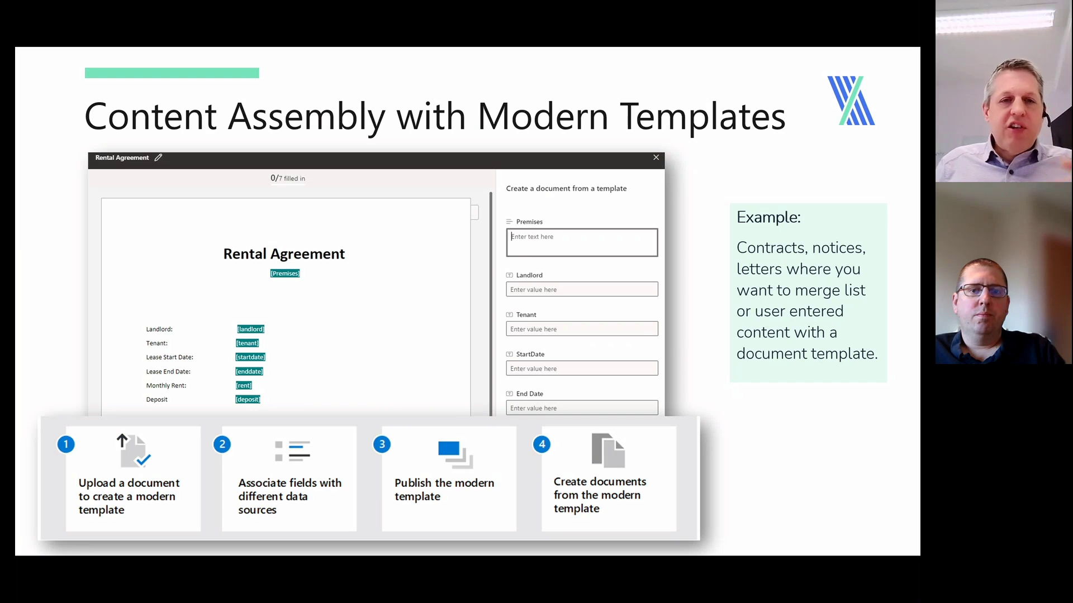